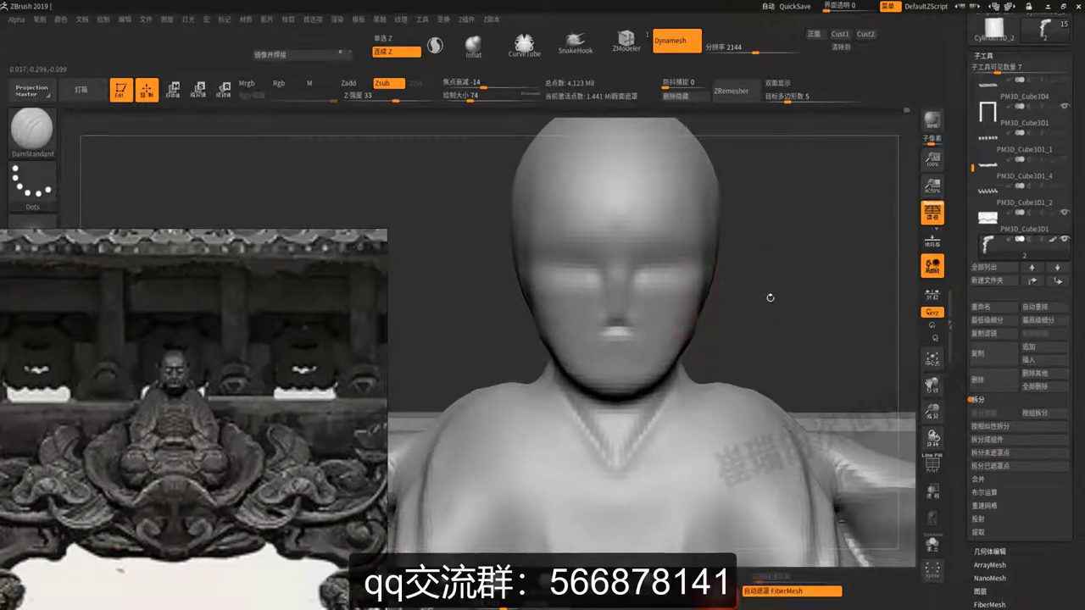
Carve the eye sockets with DamStandard, checking from above and the side
{"action": "right_click_drag", "start_coordinate": [656, 279], "coordinate": [615, 278], "text": "alt"}
{"action": "left_click_drag", "start_coordinate": [593, 274], "coordinate": [649, 268]}
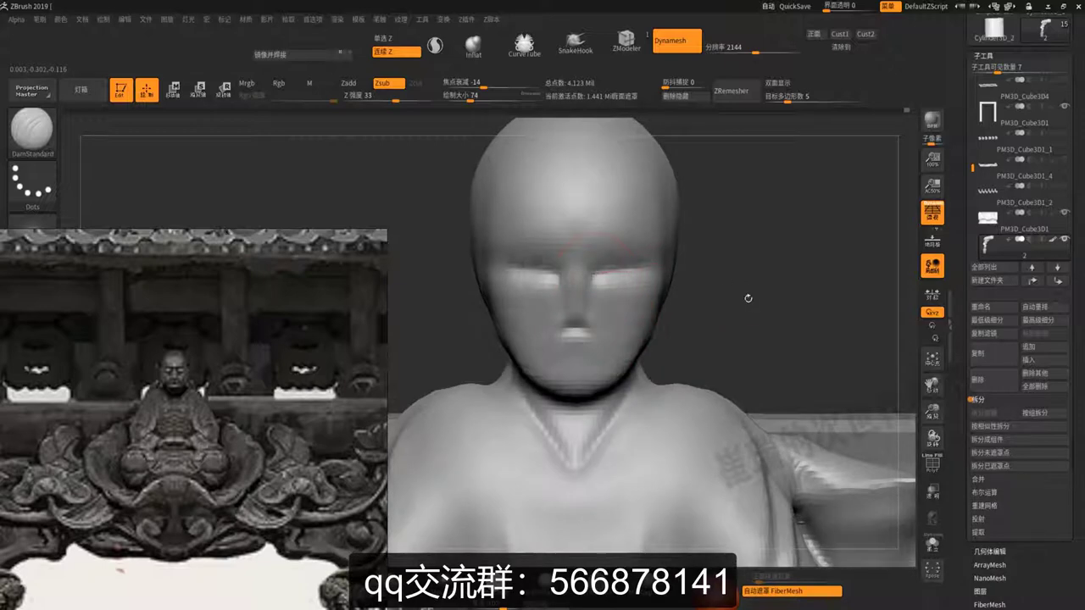
{"action": "left_click_drag", "start_coordinate": [748, 298], "coordinate": [712, 322]}
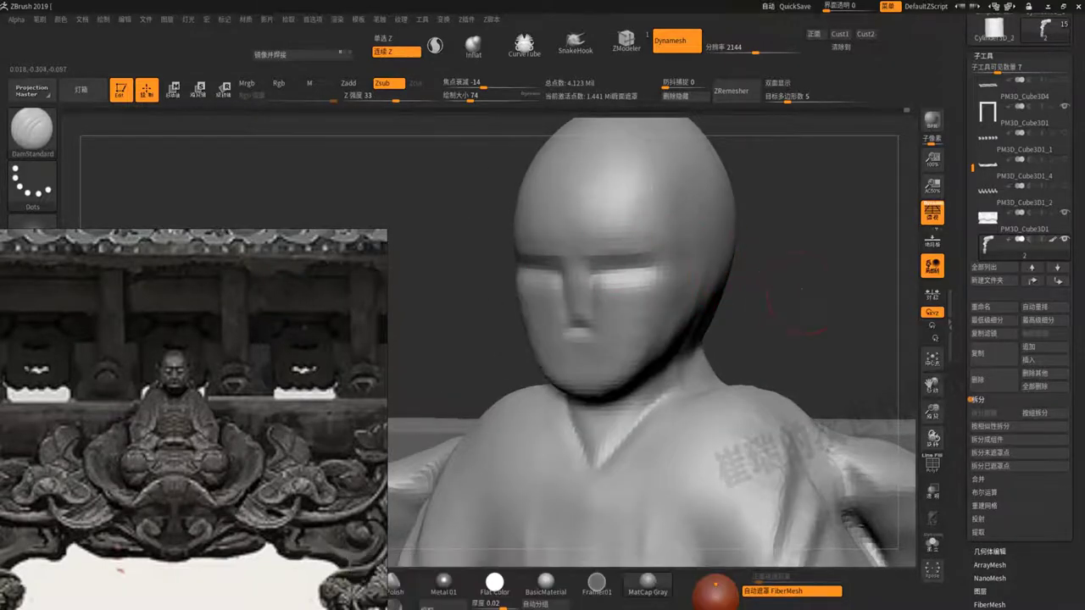
{"action": "mouse_move", "coordinate": [755, 267]}
{"action": "left_mouse_down"}
{"action": "mouse_move", "coordinate": [778, 288]}
{"action": "mouse_move", "coordinate": [716, 303]}
{"action": "mouse_move", "coordinate": [554, 279]}
{"action": "left_mouse_up"}
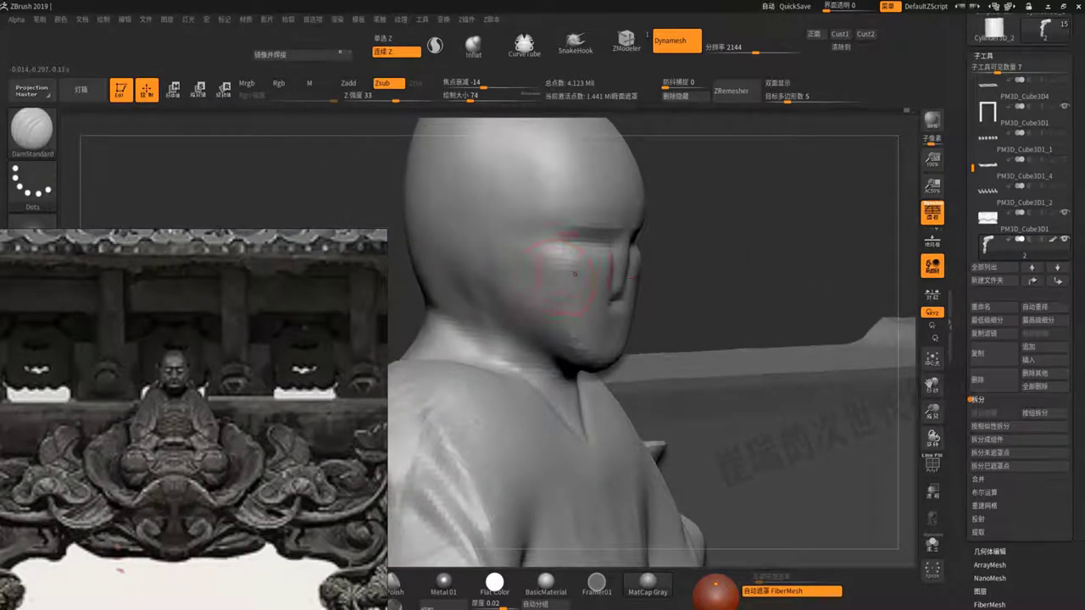
Build up the cheeks below the eyes and the nose with ClayBuildup under symmetry
{"action": "key", "text": "b"}
{"action": "key", "text": "c"}
{"action": "key", "text": "b"}
{"action": "left_click_drag", "start_coordinate": [496, 249], "coordinate": [594, 254]}
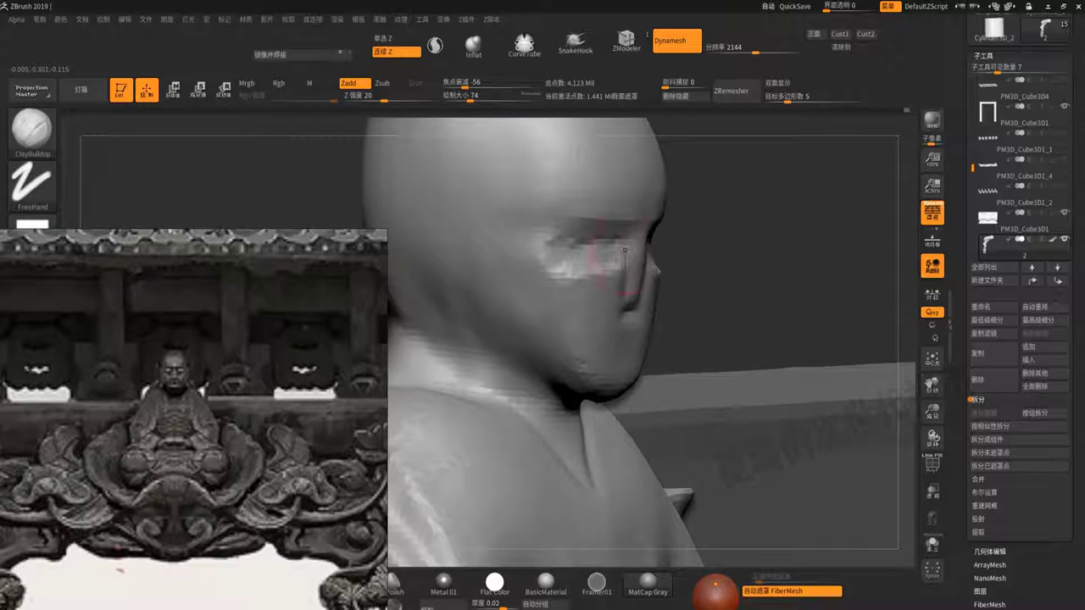
{"action": "mouse_move", "coordinate": [577, 268]}
{"action": "left_mouse_down"}
{"action": "mouse_move", "coordinate": [587, 278]}
{"action": "mouse_move", "coordinate": [611, 269]}
{"action": "left_mouse_up"}
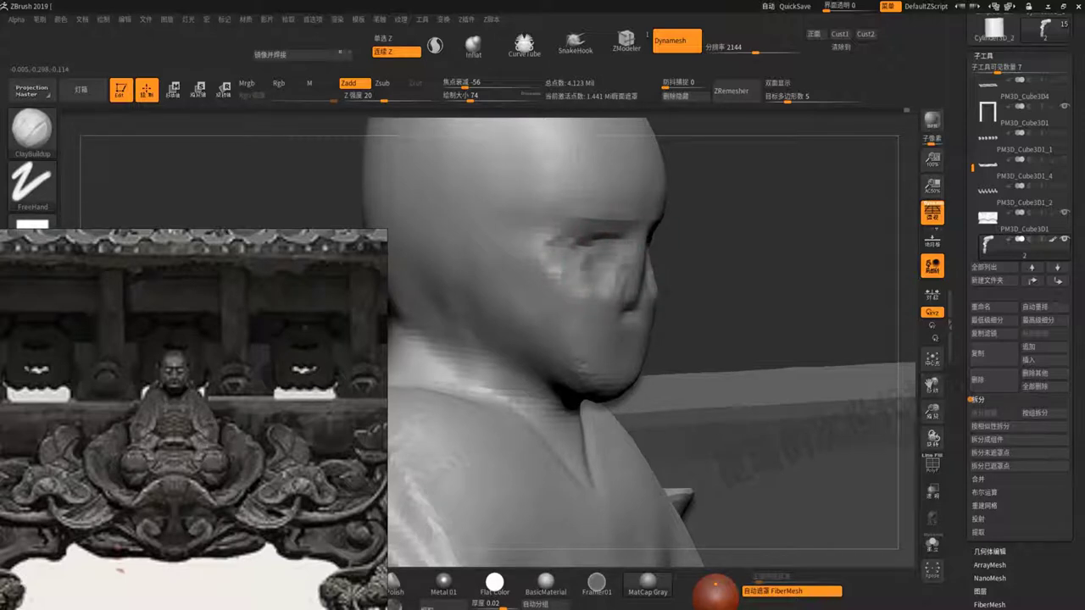
{"action": "mouse_move", "coordinate": [763, 254]}
{"action": "left_mouse_down"}
{"action": "mouse_move", "coordinate": [653, 263]}
{"action": "mouse_move", "coordinate": [649, 280]}
{"action": "left_mouse_up"}
{"action": "mouse_move", "coordinate": [653, 241]}
{"action": "left_mouse_down"}
{"action": "mouse_move", "coordinate": [648, 305]}
{"action": "mouse_move", "coordinate": [606, 267]}
{"action": "mouse_move", "coordinate": [593, 237]}
{"action": "mouse_move", "coordinate": [707, 261]}
{"action": "mouse_move", "coordinate": [809, 229]}
{"action": "mouse_move", "coordinate": [830, 202]}
{"action": "left_mouse_up"}
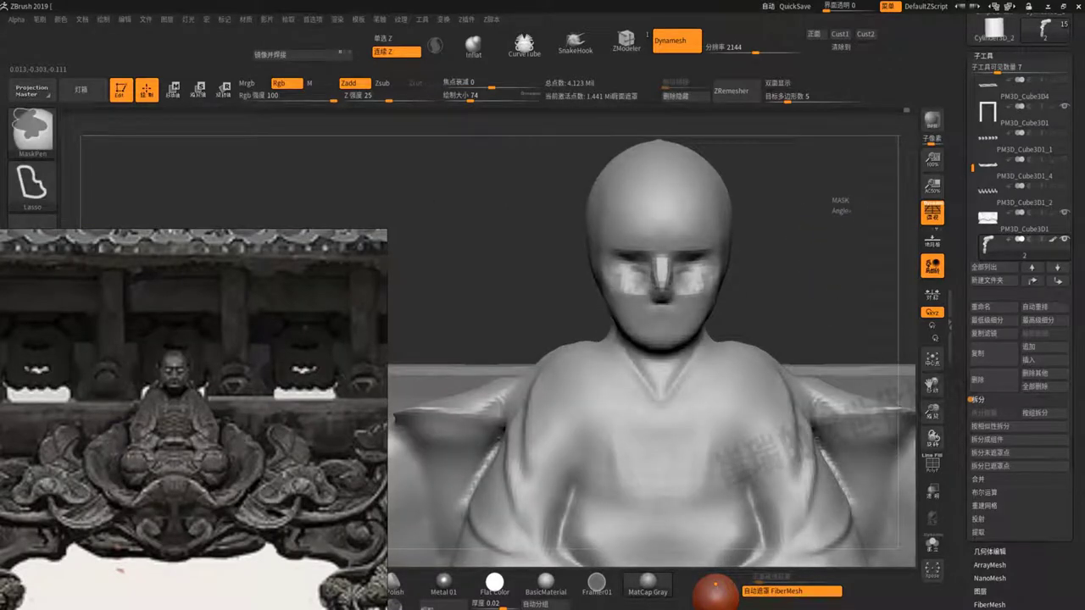
Sculpt the ear shape and upper-ear creases with ClayBuildup from a side profile, X symmetry on
{"action": "left_click_drag", "start_coordinate": [839, 255], "coordinate": [627, 301], "text": "alt"}
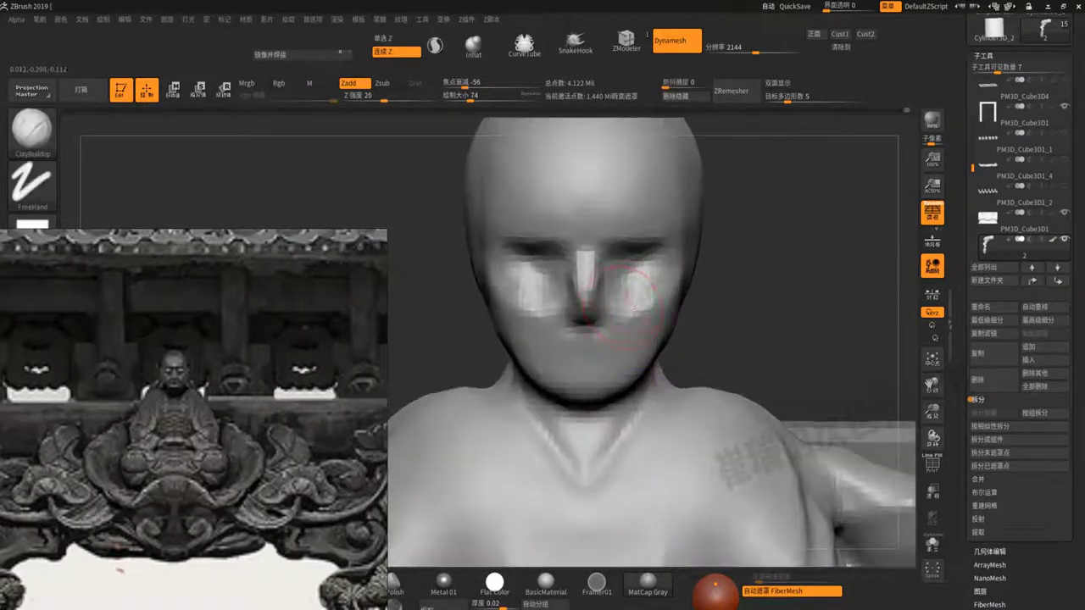
{"action": "left_click_drag", "start_coordinate": [718, 334], "coordinate": [673, 319]}
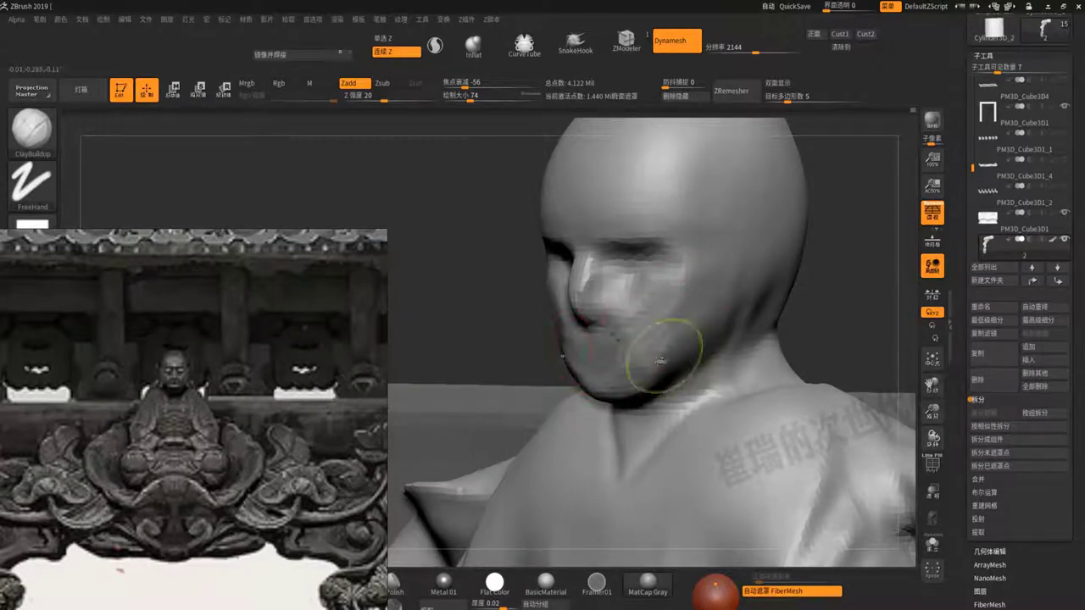
{"action": "right_click_drag", "start_coordinate": [661, 327], "coordinate": [745, 314]}
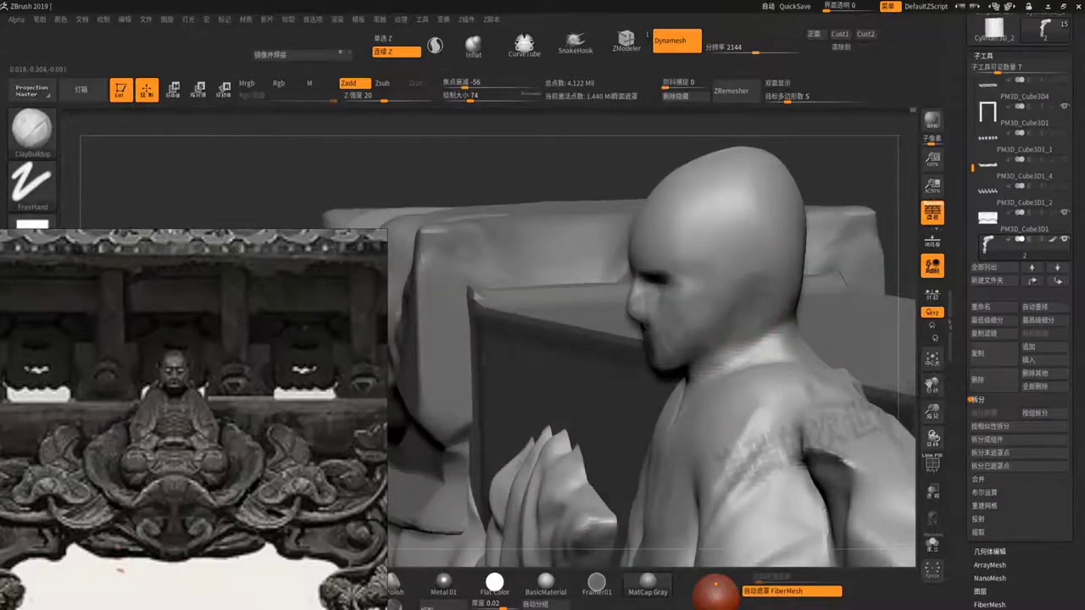
{"action": "right_click_drag", "start_coordinate": [749, 272], "coordinate": [746, 276]}
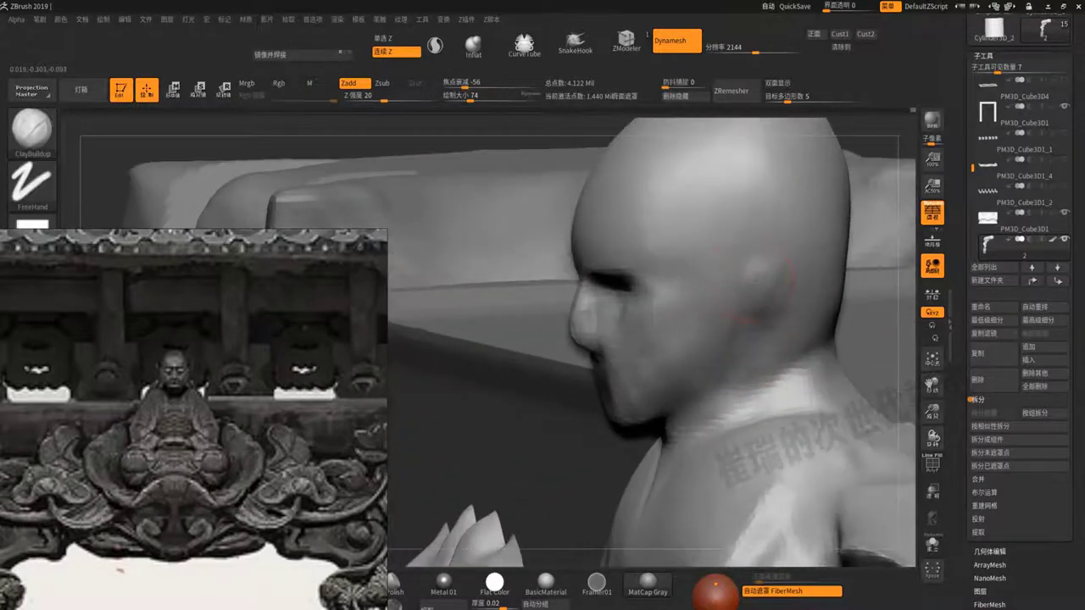
{"action": "mouse_move", "coordinate": [756, 287]}
{"action": "left_mouse_down"}
{"action": "mouse_move", "coordinate": [758, 262]}
{"action": "mouse_move", "coordinate": [773, 307]}
{"action": "mouse_move", "coordinate": [744, 346]}
{"action": "left_mouse_up"}
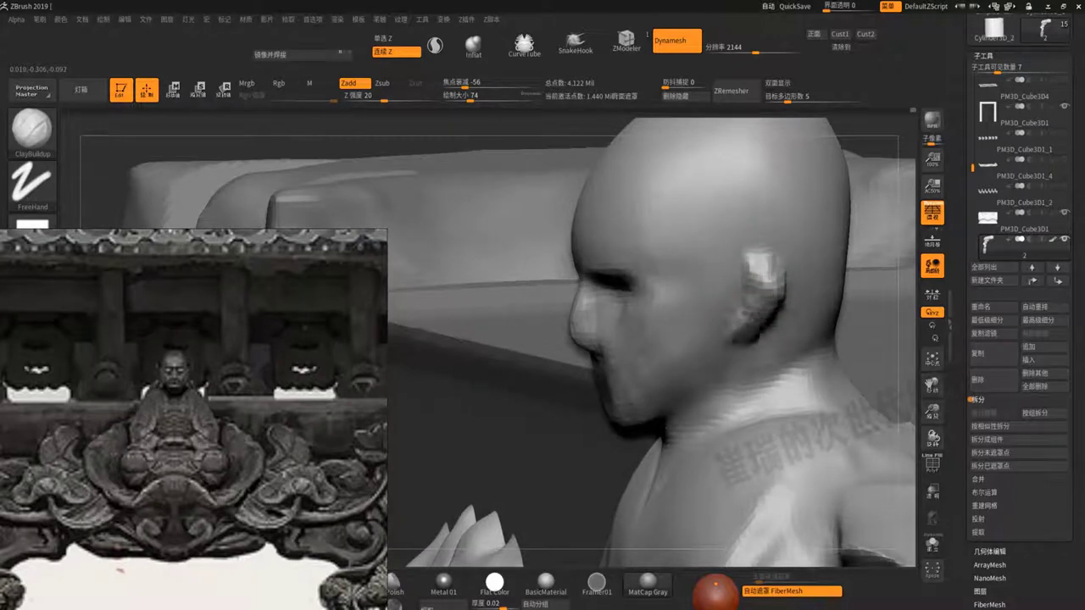
{"action": "mouse_move", "coordinate": [757, 253]}
{"action": "left_mouse_down"}
{"action": "mouse_move", "coordinate": [742, 285]}
{"action": "mouse_move", "coordinate": [826, 364]}
{"action": "left_mouse_up"}
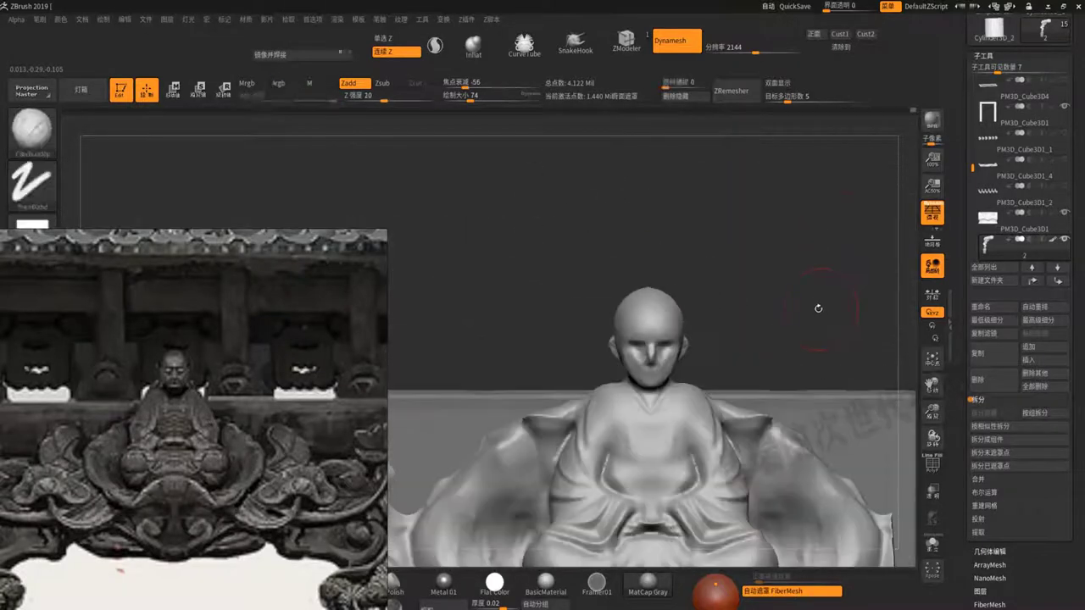
{"action": "right_click_drag", "start_coordinate": [826, 364], "coordinate": [768, 319], "text": "ctrl"}
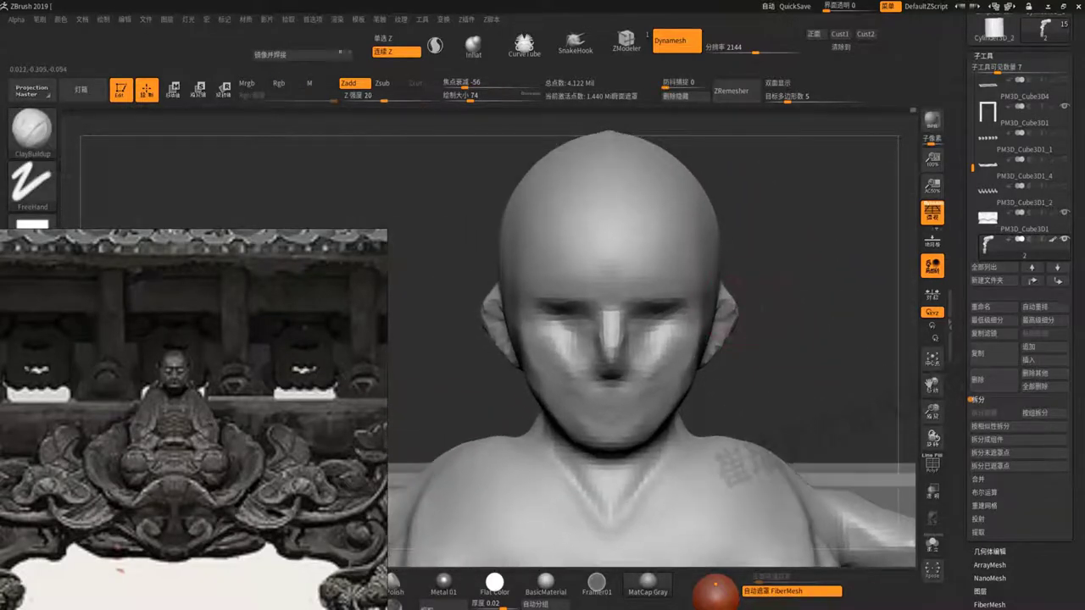
Smooth both ears with the Smooth brush and step back to the whole seated figure
{"action": "key", "text": "shift"}
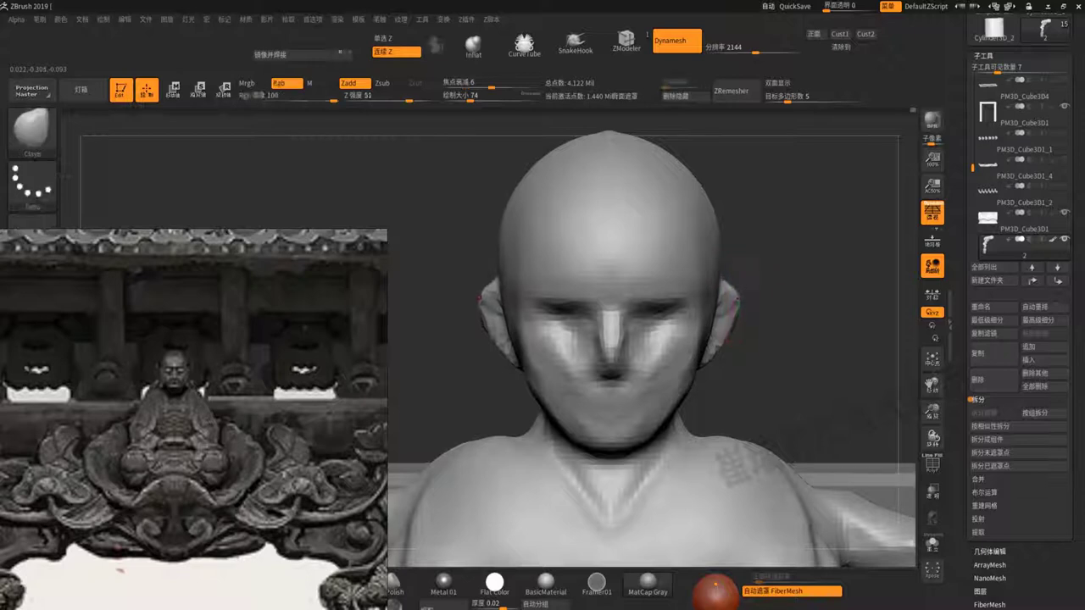
{"action": "left_click_drag", "start_coordinate": [716, 321], "coordinate": [720, 337], "text": "shift"}
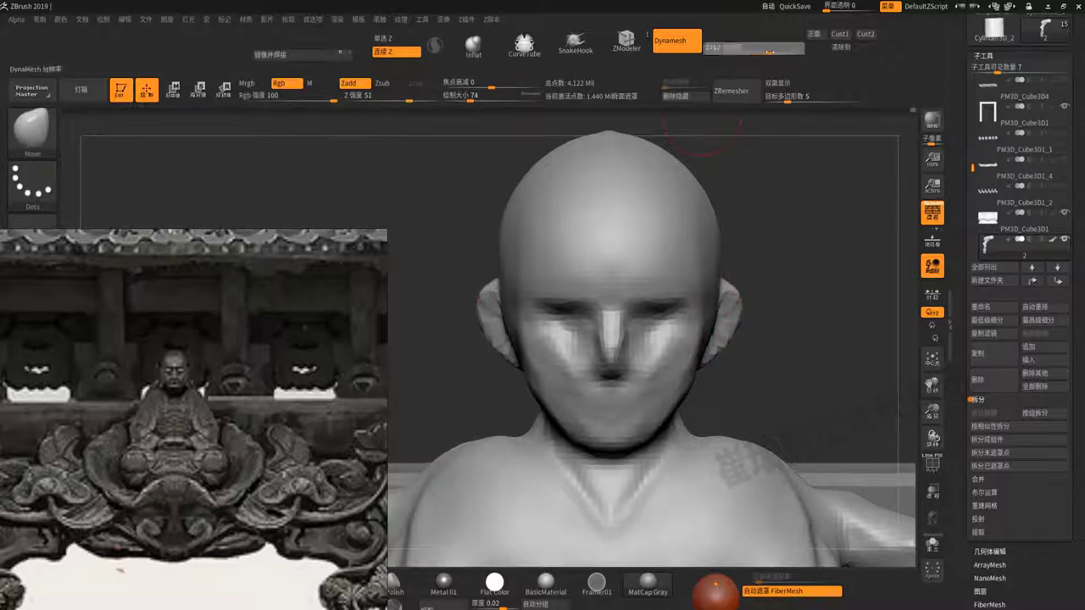
{"action": "key", "text": "ctrl"}
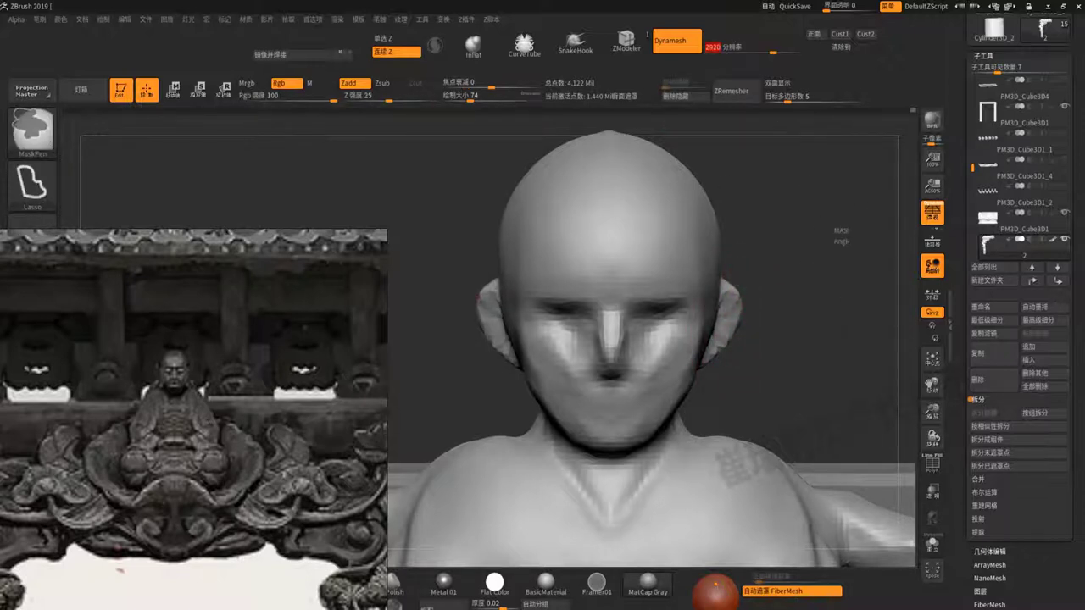
{"action": "mouse_move", "coordinate": [805, 375]}
{"action": "right_mouse_down", "text": "ctrl"}
{"action": "mouse_move", "coordinate": [687, 324]}
{"action": "mouse_move", "coordinate": [686, 358]}
{"action": "mouse_move", "coordinate": [669, 349]}
{"action": "mouse_move", "coordinate": [673, 372]}
{"action": "right_mouse_up", "text": "ctrl"}
{"action": "right_click", "coordinate": [674, 364]}
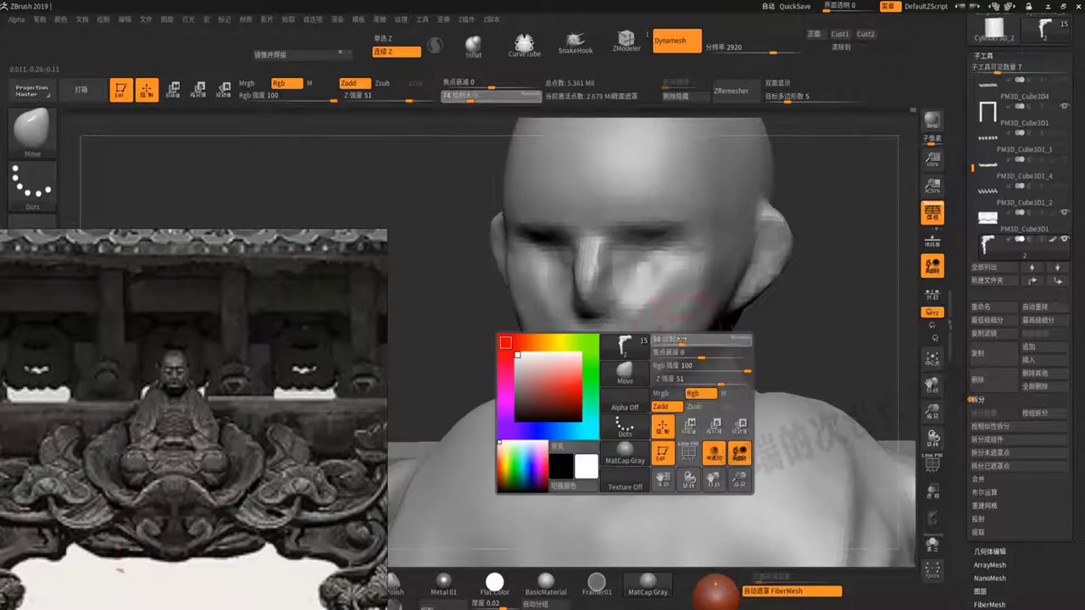
{"action": "key", "text": "b"}
{"action": "key", "text": "c"}
{"action": "key", "text": "b"}
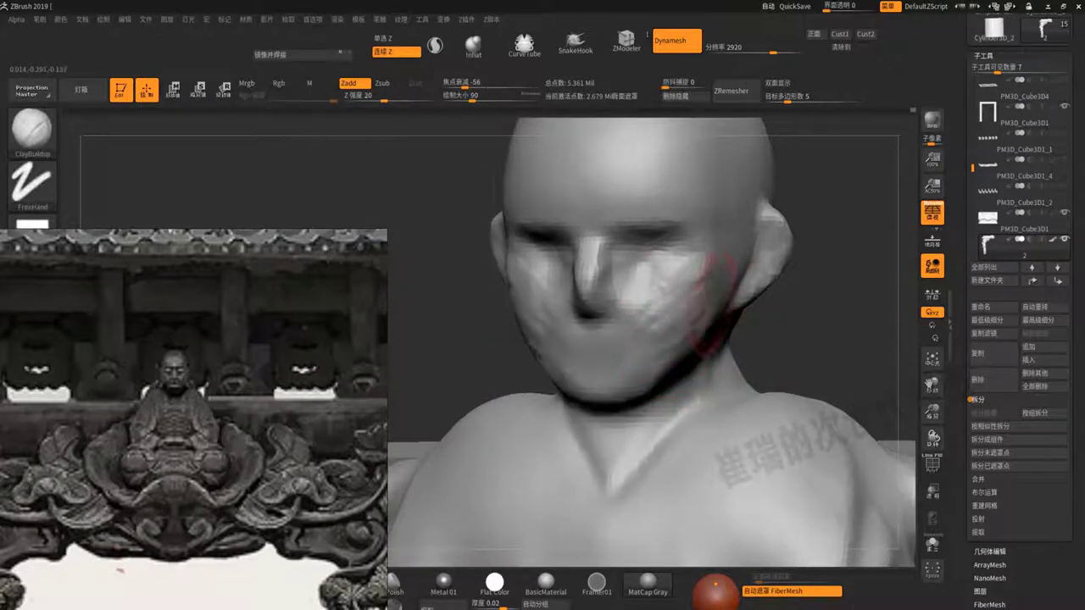
Build up both cheeks with clay and smooth the chin and lower lip
{"action": "left_click_drag", "start_coordinate": [707, 303], "coordinate": [661, 322]}
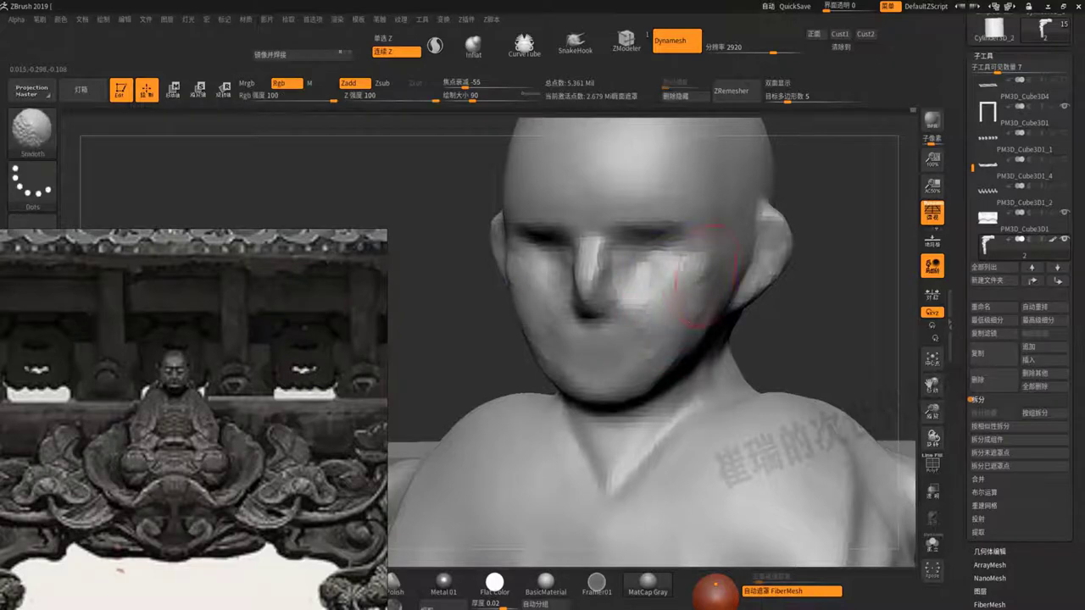
{"action": "mouse_move", "coordinate": [661, 271]}
{"action": "left_mouse_down"}
{"action": "mouse_move", "coordinate": [665, 306]}
{"action": "mouse_move", "coordinate": [691, 282]}
{"action": "left_mouse_up"}
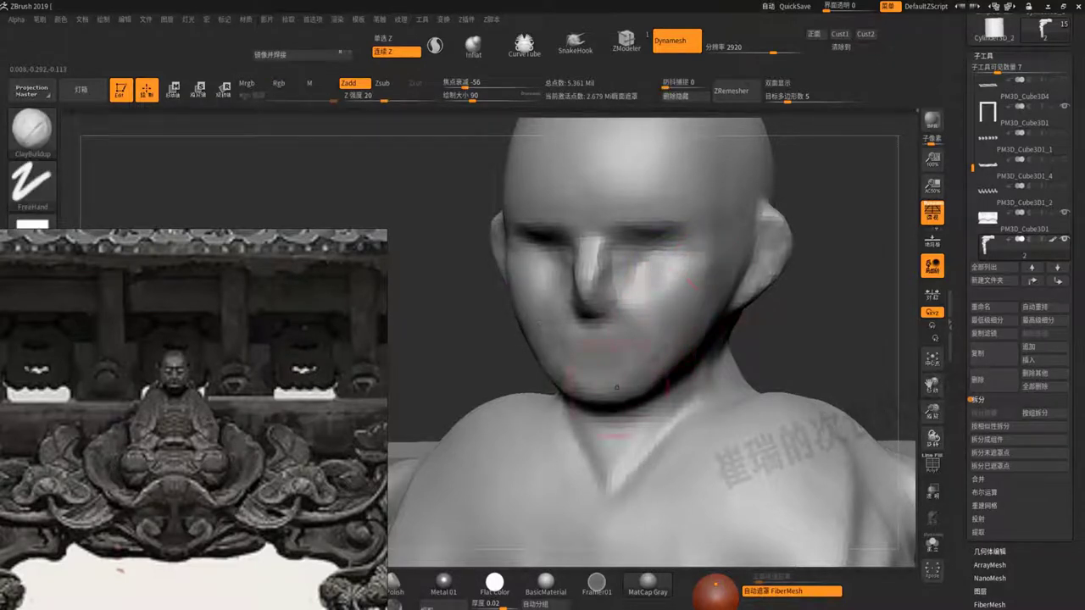
{"action": "mouse_move", "coordinate": [617, 387]}
{"action": "left_mouse_down", "text": "shift"}
{"action": "mouse_move", "coordinate": [604, 375]}
{"action": "mouse_move", "coordinate": [623, 373]}
{"action": "left_mouse_up", "text": "shift"}
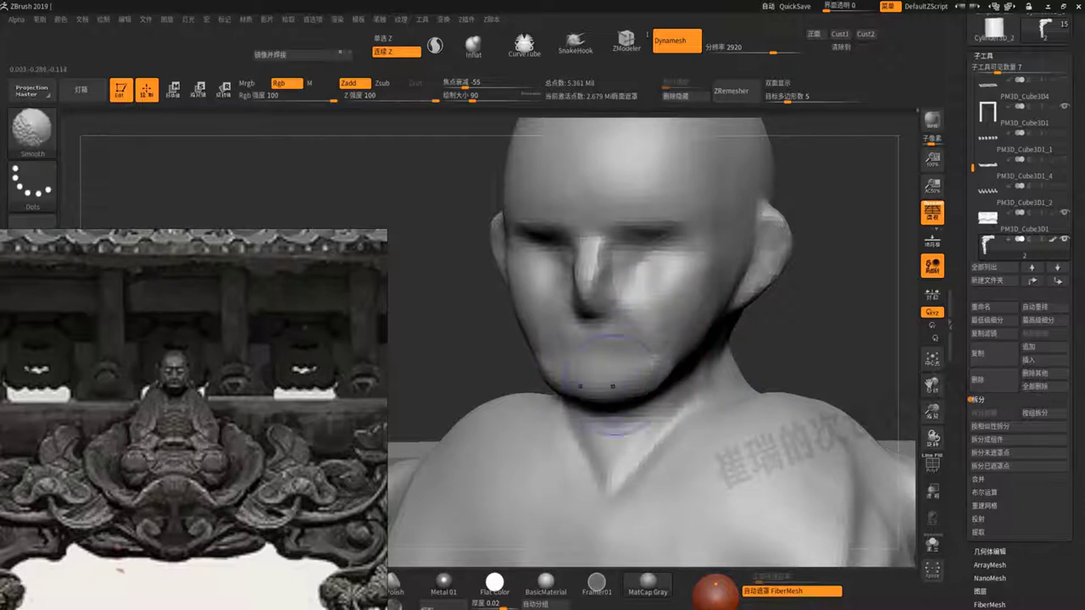
{"action": "mouse_move", "coordinate": [746, 356]}
{"action": "left_mouse_down", "text": "shift"}
{"action": "mouse_move", "coordinate": [784, 366]}
{"action": "mouse_move", "coordinate": [725, 364]}
{"action": "mouse_move", "coordinate": [708, 387]}
{"action": "left_mouse_up", "text": "shift"}
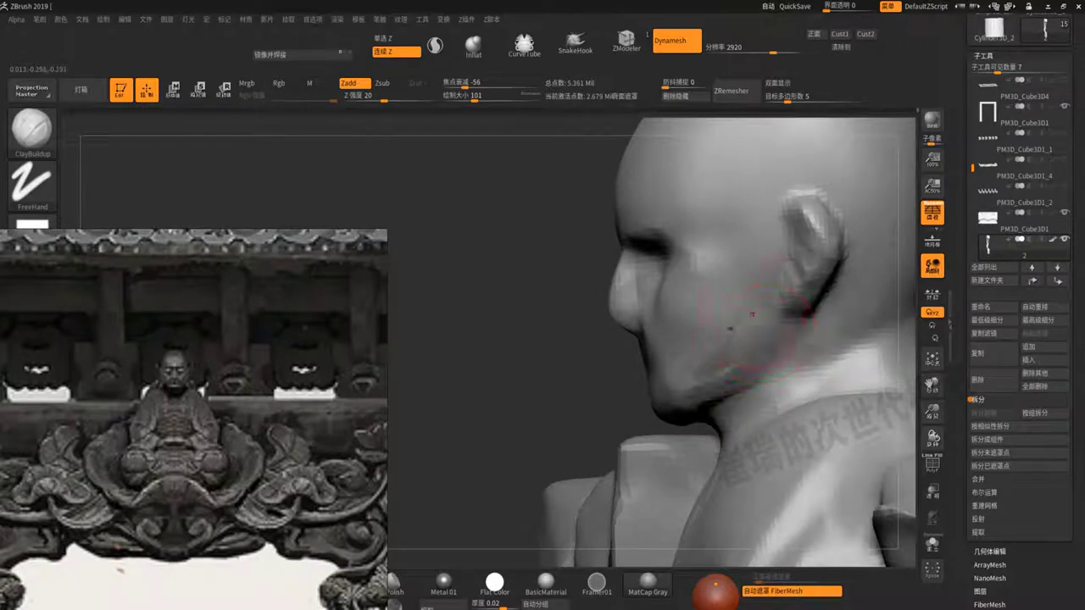
{"action": "key", "text": "shift"}
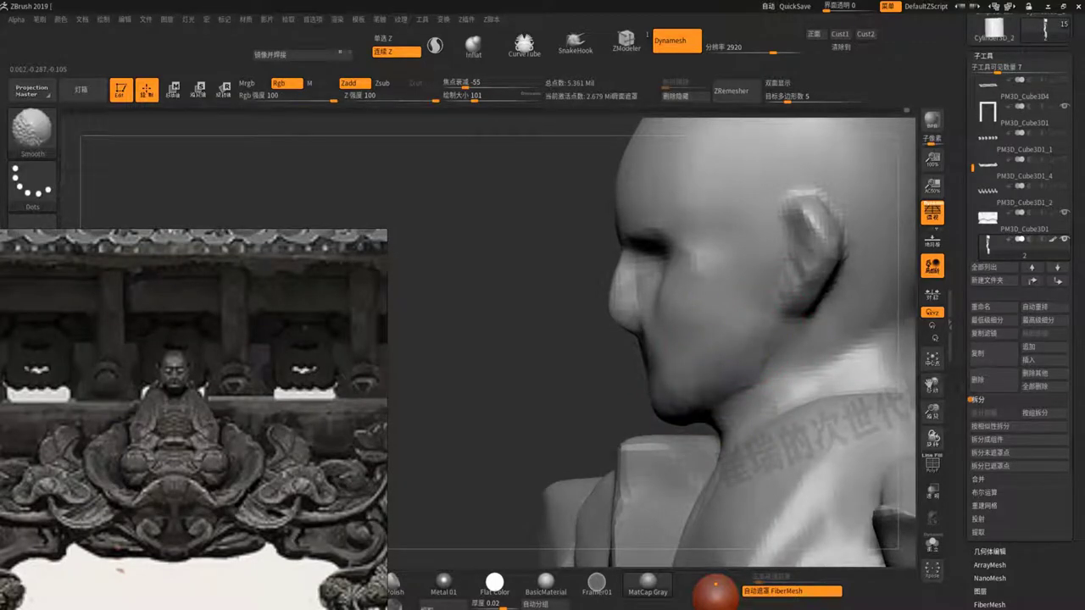
{"action": "mouse_move", "coordinate": [710, 397]}
{"action": "left_mouse_down"}
{"action": "mouse_move", "coordinate": [753, 286]}
{"action": "mouse_move", "coordinate": [751, 254]}
{"action": "left_mouse_up"}
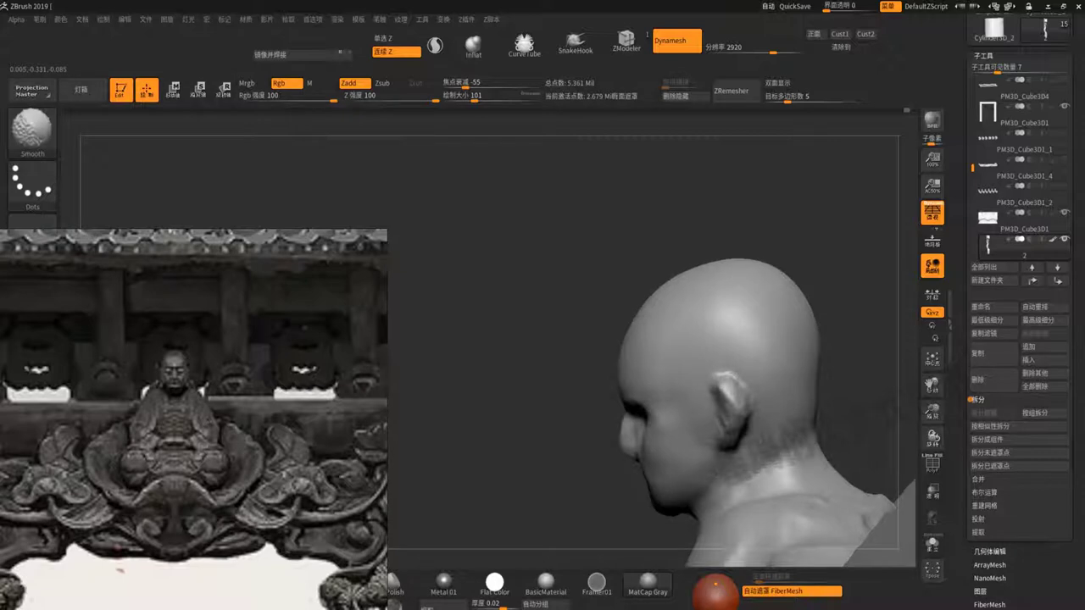
Pull both ears down into long earlobes with the Move brush, checking front and side views
{"action": "mouse_move", "coordinate": [689, 302]}
{"action": "left_mouse_down"}
{"action": "mouse_move", "coordinate": [791, 229]}
{"action": "mouse_move", "coordinate": [818, 249]}
{"action": "left_mouse_up"}
{"action": "mouse_move", "coordinate": [818, 249]}
{"action": "right_mouse_down", "text": "ctrl"}
{"action": "mouse_move", "coordinate": [848, 315]}
{"action": "mouse_move", "coordinate": [713, 323]}
{"action": "right_mouse_up", "text": "ctrl"}
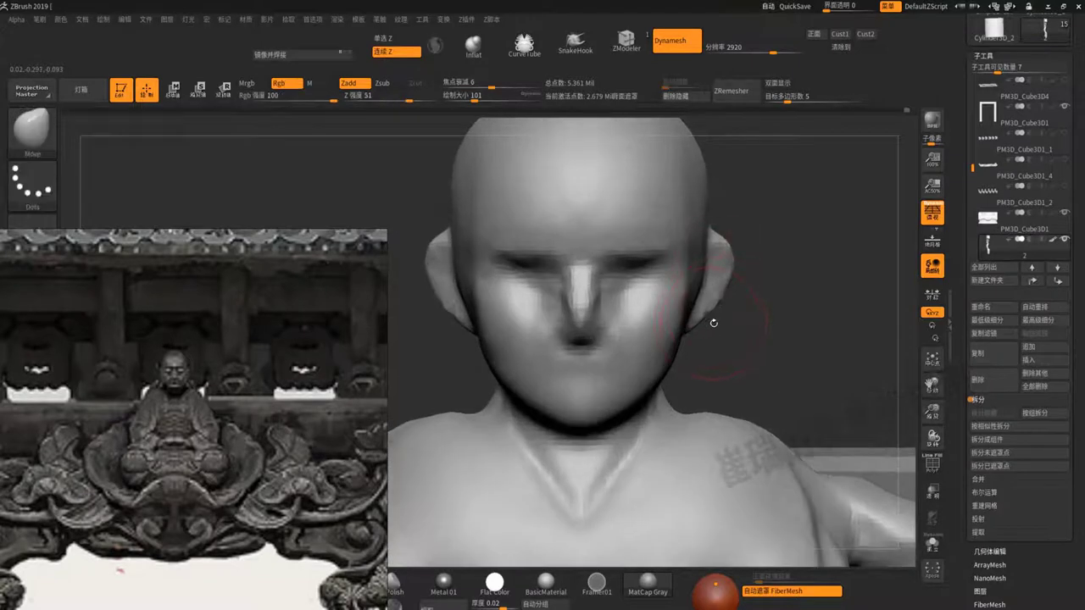
{"action": "left_click_drag", "start_coordinate": [451, 301], "coordinate": [466, 378]}
{"action": "left_click_drag", "start_coordinate": [831, 347], "coordinate": [763, 343]}
{"action": "left_click_drag", "start_coordinate": [724, 314], "coordinate": [697, 383]}
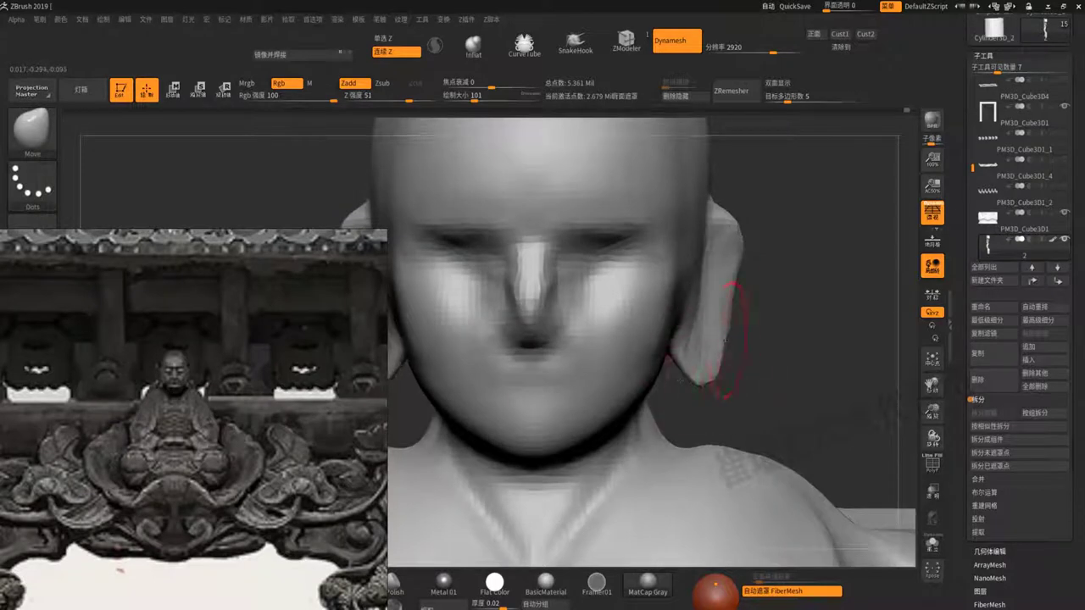
{"action": "mouse_move", "coordinate": [732, 393]}
{"action": "right_mouse_down", "text": "alt"}
{"action": "mouse_move", "coordinate": [794, 317]}
{"action": "mouse_move", "coordinate": [780, 291]}
{"action": "right_mouse_up", "text": "alt"}
{"action": "mouse_move", "coordinate": [721, 407]}
{"action": "right_mouse_down", "text": "alt"}
{"action": "mouse_move", "coordinate": [621, 280]}
{"action": "mouse_move", "coordinate": [619, 258]}
{"action": "mouse_move", "coordinate": [642, 363]}
{"action": "mouse_move", "coordinate": [678, 364]}
{"action": "right_mouse_up", "text": "alt"}
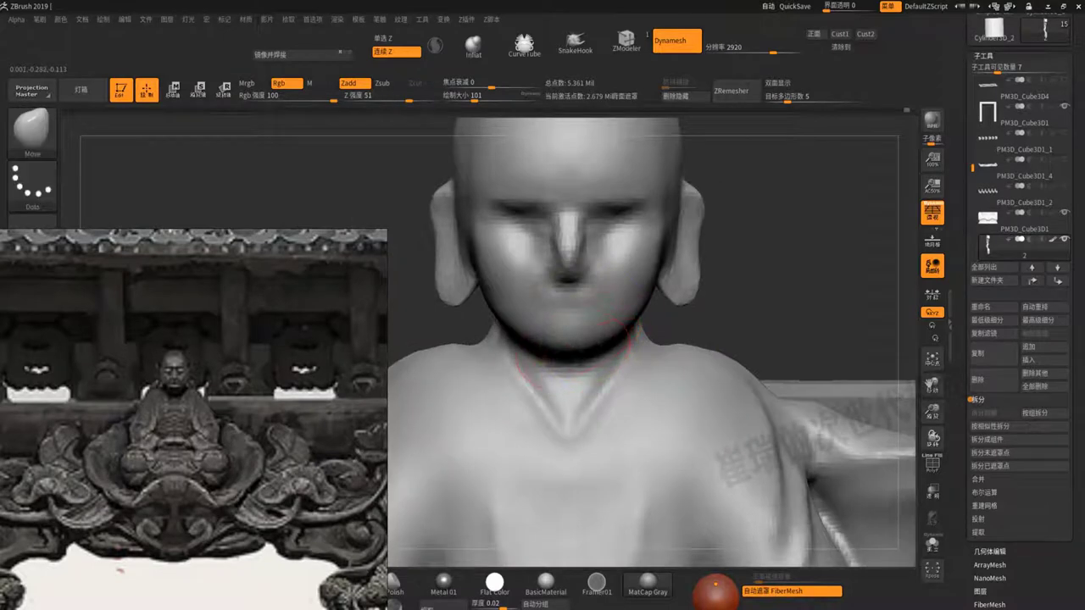
{"action": "right_click_drag", "start_coordinate": [568, 310], "coordinate": [594, 339], "text": "ctrl"}
Carve the crease between the lips and bands across the lower lip with DamStandard
{"action": "key", "text": "b"}
{"action": "key", "text": "d"}
{"action": "key", "text": "s"}
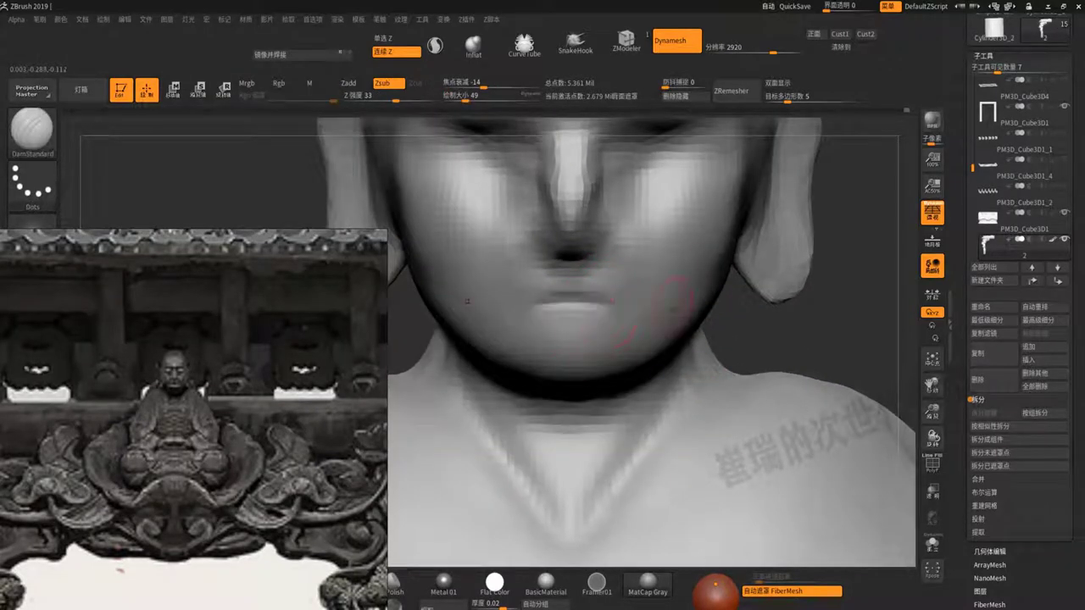
{"action": "mouse_move", "coordinate": [583, 304]}
{"action": "left_mouse_down"}
{"action": "mouse_move", "coordinate": [529, 312]}
{"action": "mouse_move", "coordinate": [612, 312]}
{"action": "left_mouse_up"}
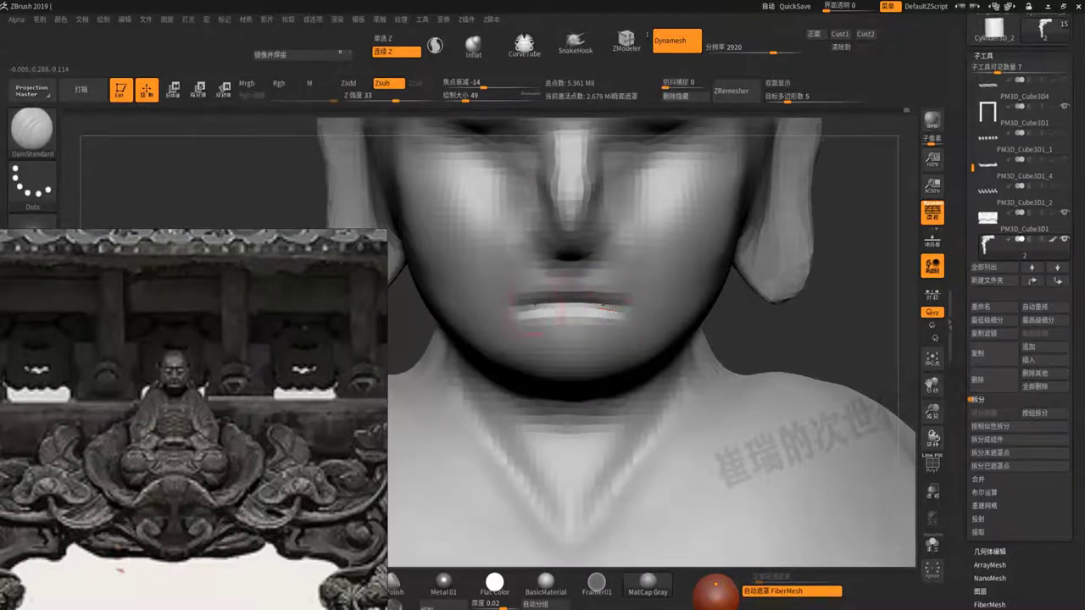
{"action": "mouse_move", "coordinate": [544, 294]}
{"action": "left_mouse_down"}
{"action": "mouse_move", "coordinate": [600, 295]}
{"action": "mouse_move", "coordinate": [585, 273]}
{"action": "mouse_move", "coordinate": [512, 282]}
{"action": "left_mouse_up"}
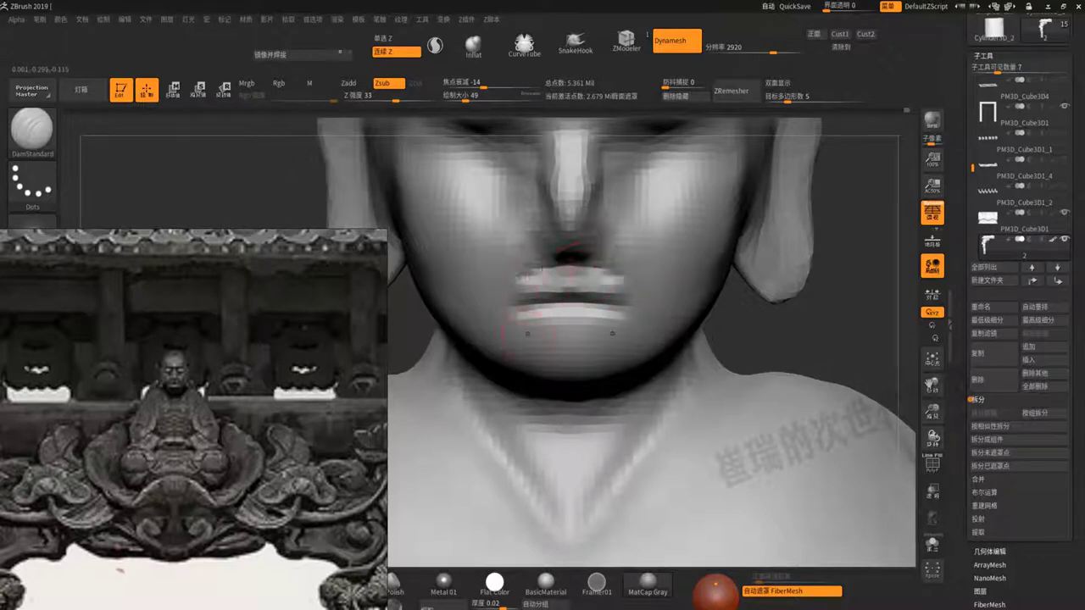
{"action": "left_click_drag", "start_coordinate": [611, 334], "coordinate": [566, 339]}
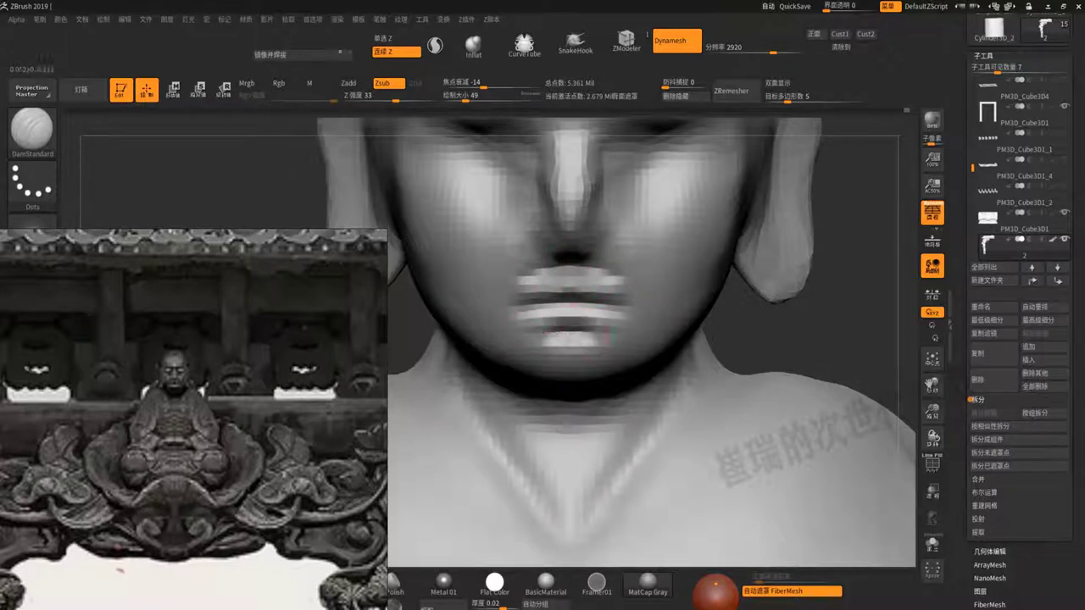
Smooth the upper lip and the creases beside the nose and mouth
{"action": "mouse_move", "coordinate": [527, 273]}
{"action": "left_mouse_down", "text": "shift"}
{"action": "mouse_move", "coordinate": [610, 270]}
{"action": "mouse_move", "coordinate": [569, 244]}
{"action": "mouse_move", "coordinate": [661, 276]}
{"action": "left_mouse_up", "text": "shift"}
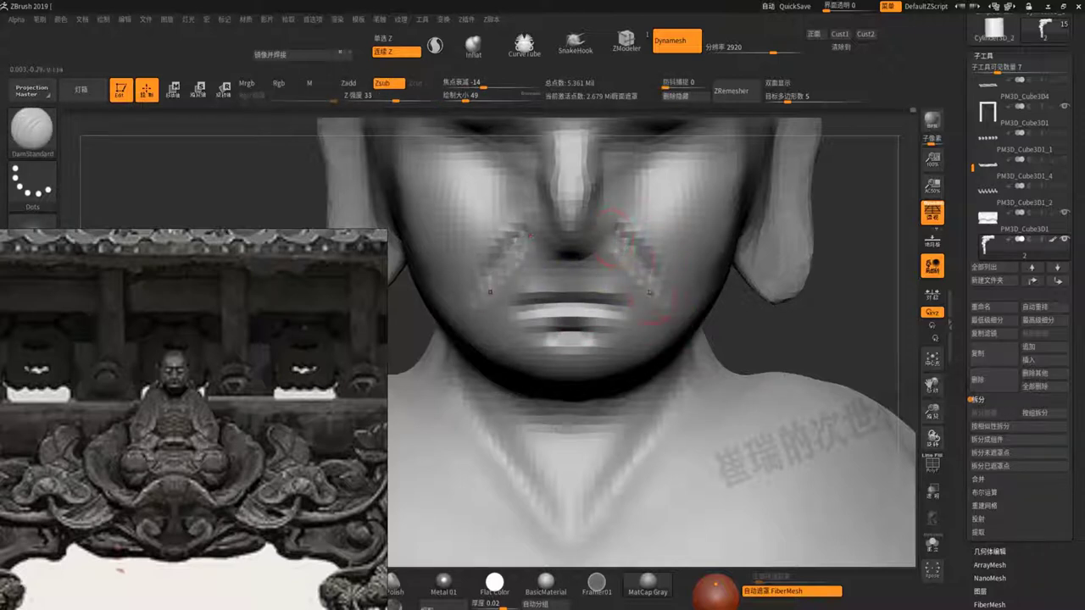
{"action": "left_click_drag", "start_coordinate": [631, 264], "coordinate": [628, 266], "text": "shift"}
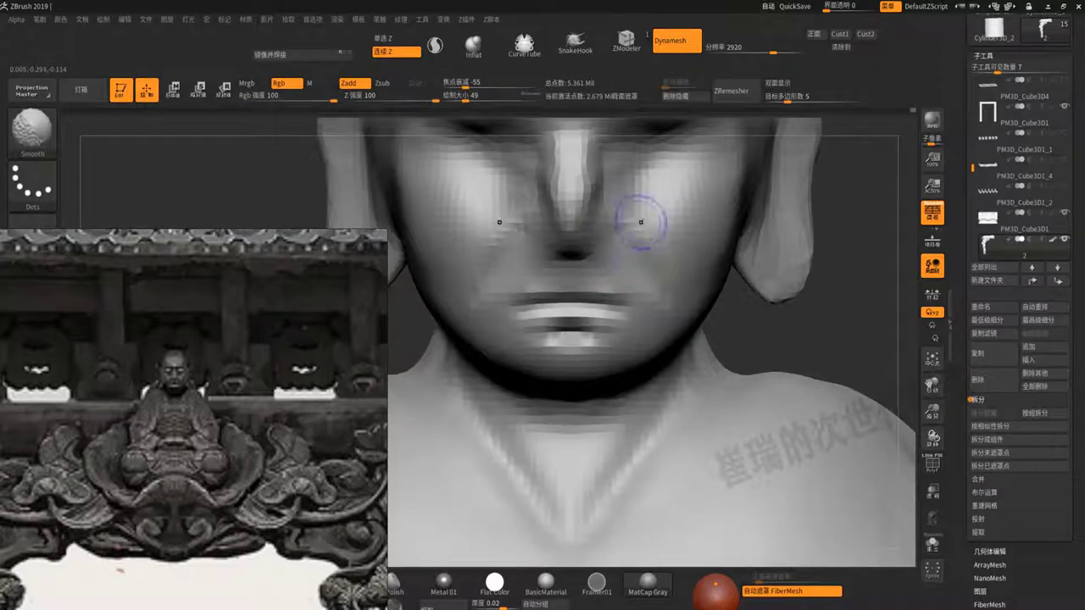
{"action": "left_click_drag", "start_coordinate": [932, 413], "coordinate": [932, 373]}
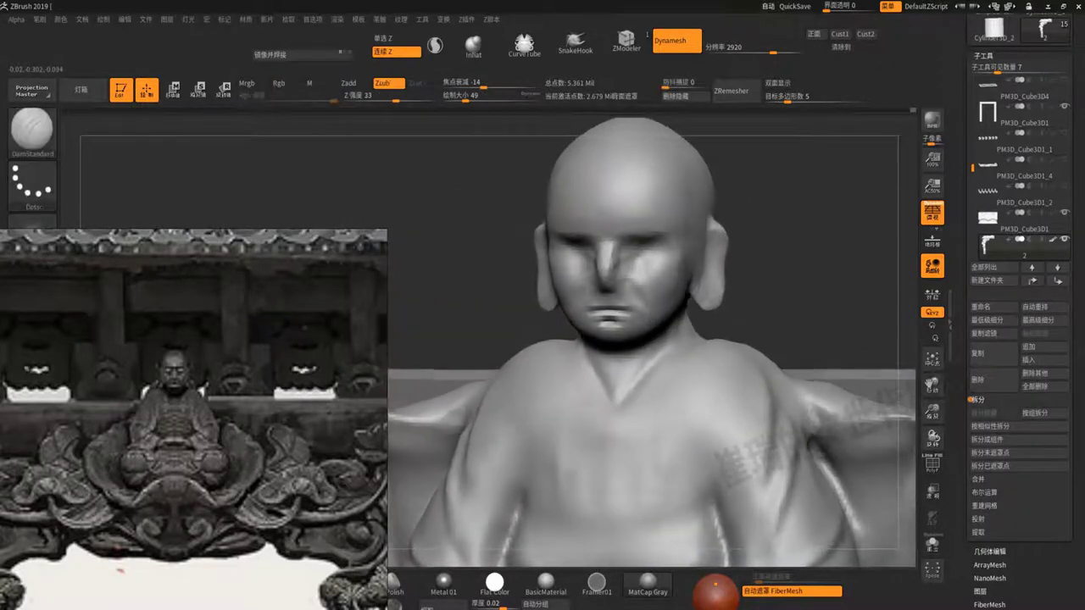
Orbit to the face's side profile and enlarge the Move brush for broad reshaping
{"action": "left_click_drag", "start_coordinate": [813, 186], "coordinate": [728, 195]}
{"action": "mouse_move", "coordinate": [763, 381]}
{"action": "left_mouse_down"}
{"action": "mouse_move", "coordinate": [729, 381]}
{"action": "mouse_move", "coordinate": [746, 407]}
{"action": "left_mouse_up"}
{"action": "key", "text": "space"}
{"action": "mouse_move", "coordinate": [720, 280]}
{"action": "left_mouse_down"}
{"action": "mouse_move", "coordinate": [619, 284]}
{"action": "mouse_move", "coordinate": [712, 281]}
{"action": "left_mouse_up"}
{"action": "key", "text": "b"}
{"action": "key", "text": "m"}
{"action": "key", "text": "v"}
{"action": "key", "text": "space"}
{"action": "key", "text": "space"}
{"action": "key", "text": "space"}
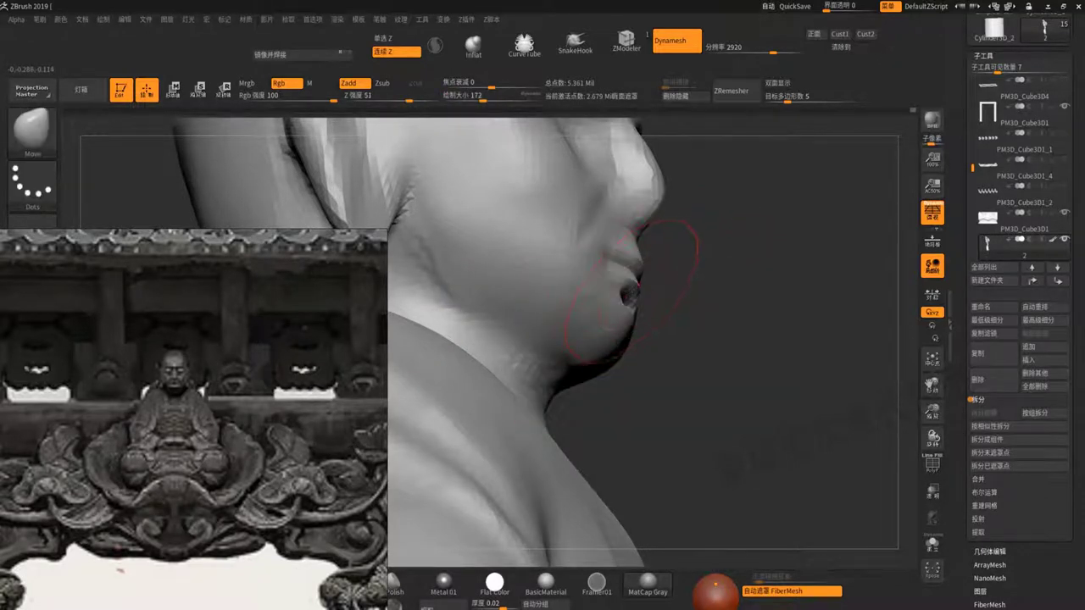
Push the chin and jawline up and tighter with the Move brush
{"action": "mouse_move", "coordinate": [632, 314]}
{"action": "right_mouse_down"}
{"action": "mouse_move", "coordinate": [585, 304]}
{"action": "mouse_move", "coordinate": [612, 396]}
{"action": "mouse_move", "coordinate": [637, 412]}
{"action": "mouse_move", "coordinate": [644, 373]}
{"action": "mouse_move", "coordinate": [702, 327]}
{"action": "right_mouse_up"}
{"action": "right_click_drag", "start_coordinate": [593, 327], "coordinate": [579, 404], "text": "ctrl"}
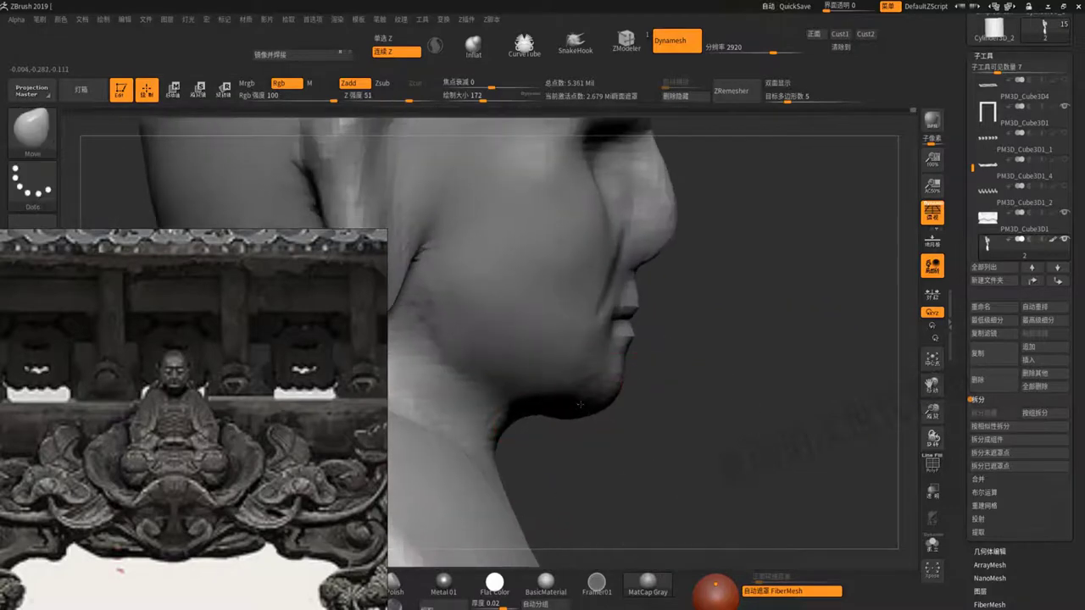
{"action": "left_click_drag", "start_coordinate": [610, 356], "coordinate": [606, 350], "text": "ctrl+shift"}
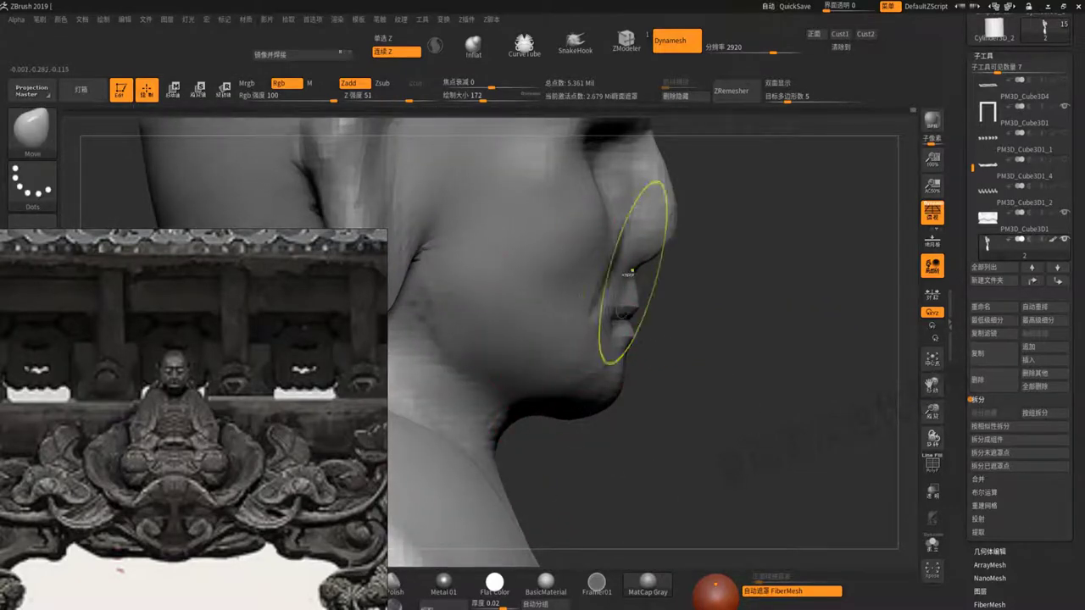
{"action": "right_click_drag", "start_coordinate": [607, 351], "coordinate": [589, 318], "text": "ctrl"}
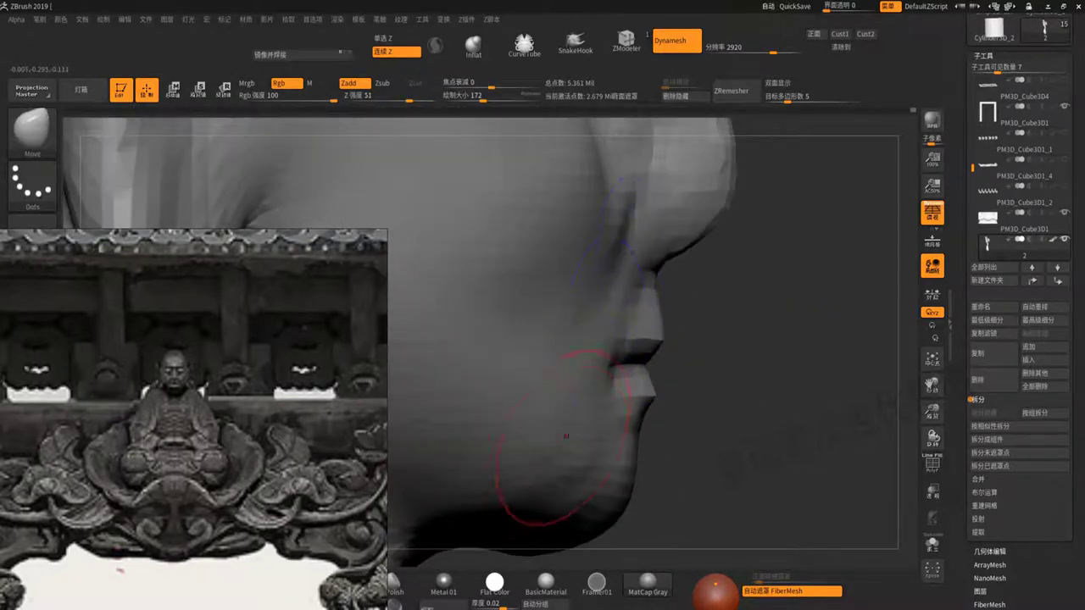
{"action": "mouse_move", "coordinate": [509, 411]}
{"action": "right_mouse_down"}
{"action": "mouse_move", "coordinate": [661, 406]}
{"action": "mouse_move", "coordinate": [653, 301]}
{"action": "right_mouse_up"}
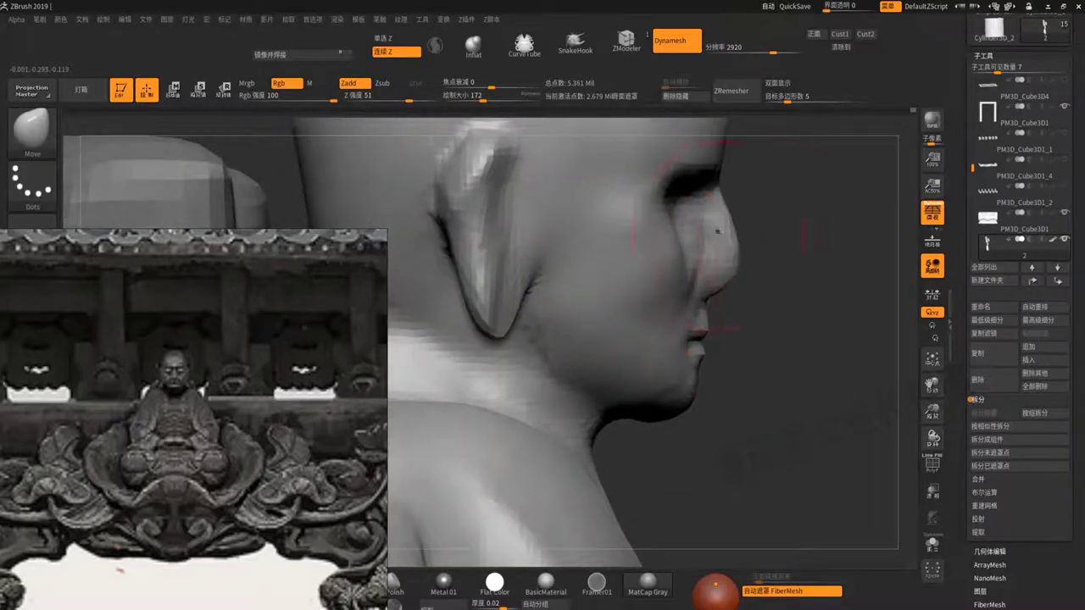
{"action": "mouse_move", "coordinate": [717, 231]}
{"action": "right_mouse_down"}
{"action": "mouse_move", "coordinate": [672, 212]}
{"action": "mouse_move", "coordinate": [644, 254]}
{"action": "mouse_move", "coordinate": [860, 320]}
{"action": "mouse_move", "coordinate": [605, 286]}
{"action": "mouse_move", "coordinate": [569, 310]}
{"action": "right_mouse_up"}
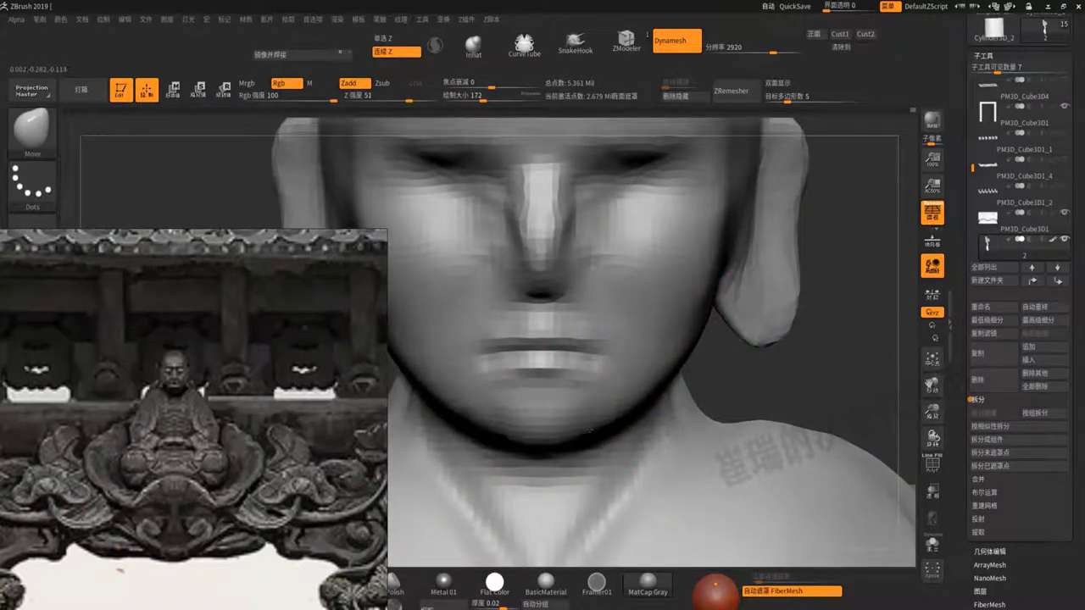
{"action": "left_click_drag", "start_coordinate": [585, 415], "coordinate": [595, 433]}
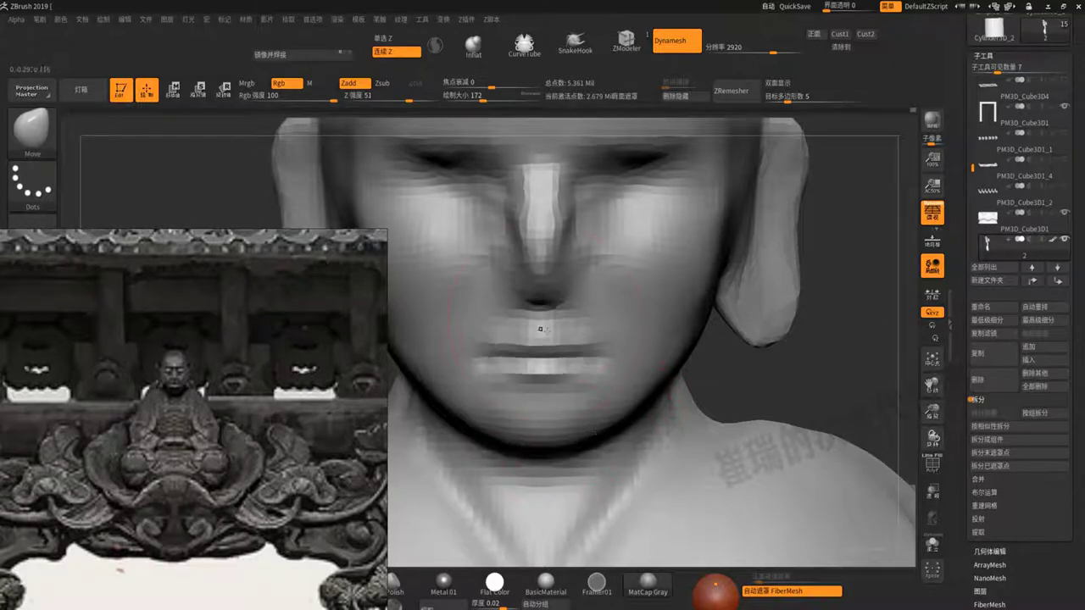
Inspect the nose and lips in profile by hiding and restoring the background plane and head
{"action": "mouse_move", "coordinate": [540, 328]}
{"action": "right_mouse_down", "text": "ctrl"}
{"action": "mouse_move", "coordinate": [551, 365]}
{"action": "mouse_move", "coordinate": [782, 263]}
{"action": "mouse_move", "coordinate": [594, 255]}
{"action": "right_mouse_up", "text": "ctrl"}
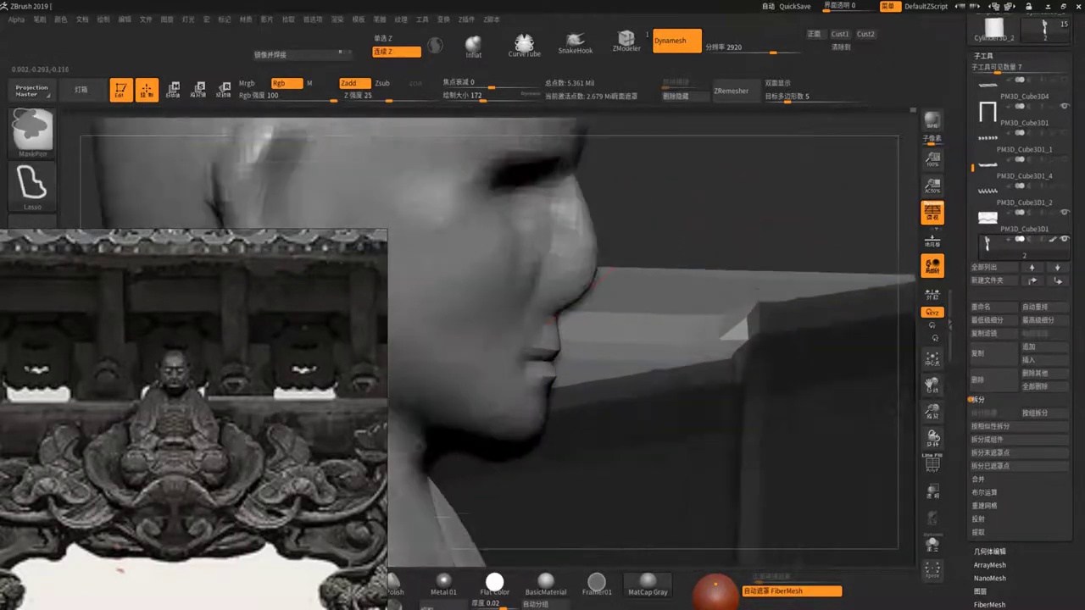
{"action": "mouse_move", "coordinate": [529, 377]}
{"action": "left_mouse_down"}
{"action": "mouse_move", "coordinate": [661, 244]}
{"action": "mouse_move", "coordinate": [576, 288]}
{"action": "left_mouse_up"}
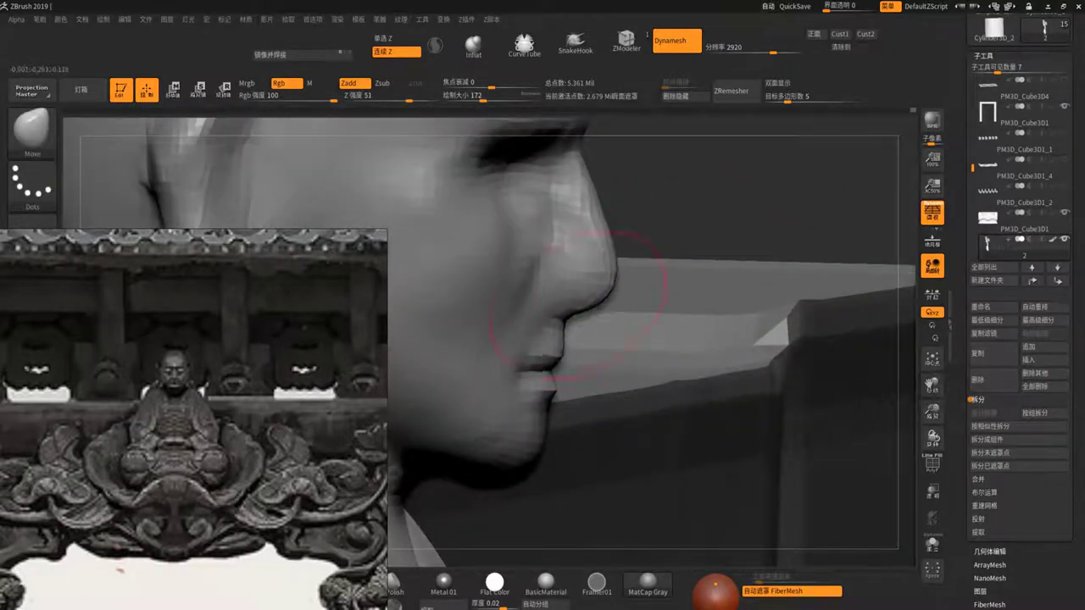
{"action": "left_click_drag", "start_coordinate": [636, 191], "coordinate": [616, 275], "text": "ctrl+shift"}
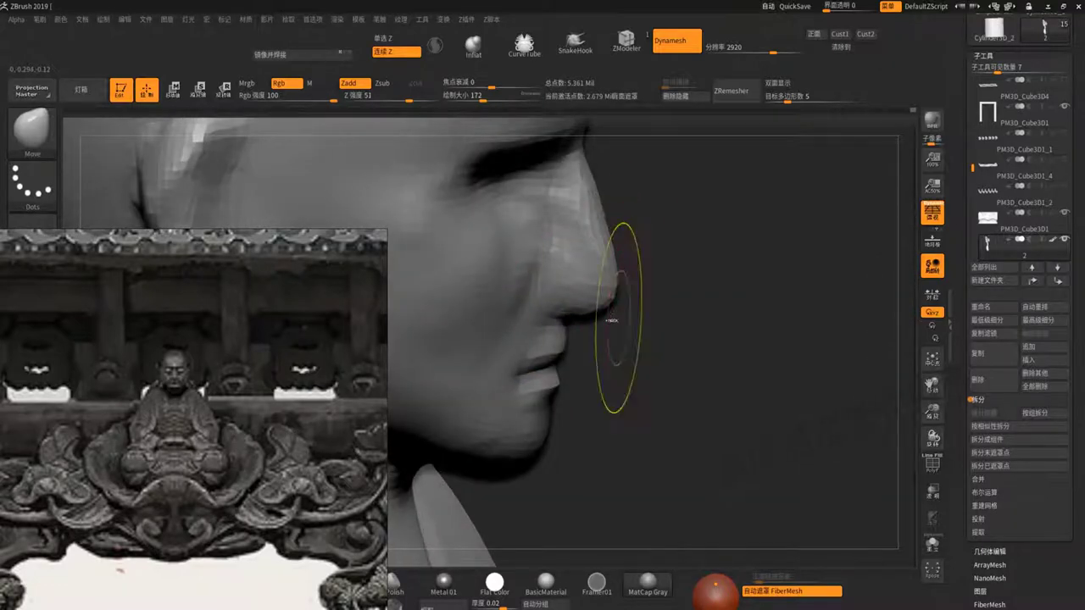
{"action": "left_click", "coordinate": [721, 339], "text": "ctrl+shift"}
{"action": "mouse_move", "coordinate": [800, 207]}
{"action": "left_mouse_down"}
{"action": "mouse_move", "coordinate": [720, 195]}
{"action": "mouse_move", "coordinate": [606, 124]}
{"action": "mouse_move", "coordinate": [678, 169]}
{"action": "mouse_move", "coordinate": [606, 330]}
{"action": "left_mouse_up"}
{"action": "left_click", "coordinate": [720, 195], "text": "ctrl+shift"}
{"action": "left_click", "coordinate": [678, 169], "text": "ctrl+shift"}
Shrink the brush to draw size 120 and reframe the head larger
{"action": "right_click_drag", "start_coordinate": [606, 331], "coordinate": [611, 286], "text": "ctrl"}
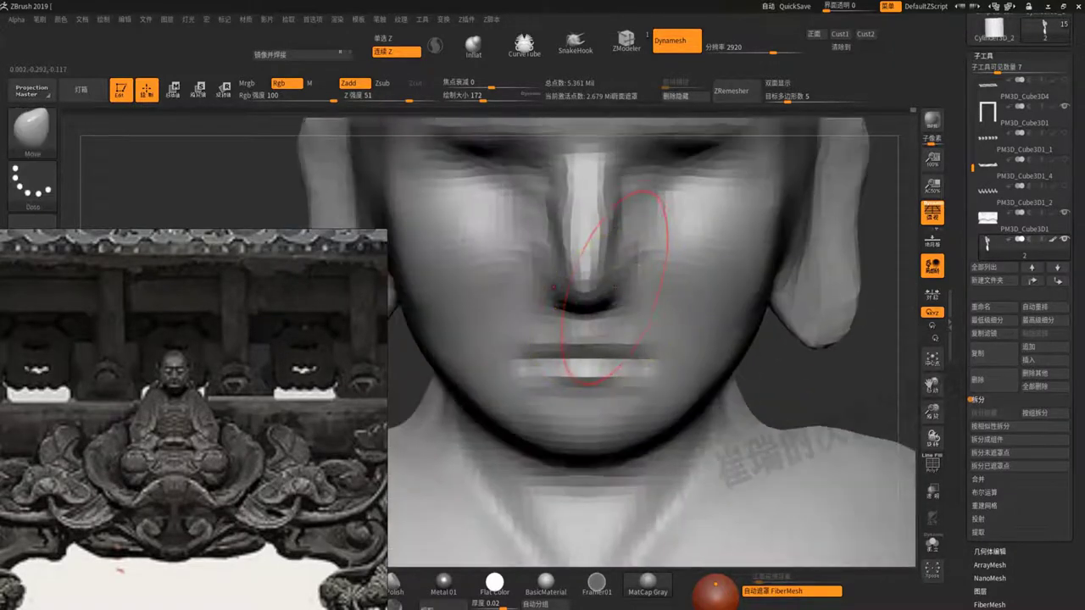
{"action": "key", "text": "space"}
{"action": "left_click_drag", "start_coordinate": [593, 285], "coordinate": [559, 286]}
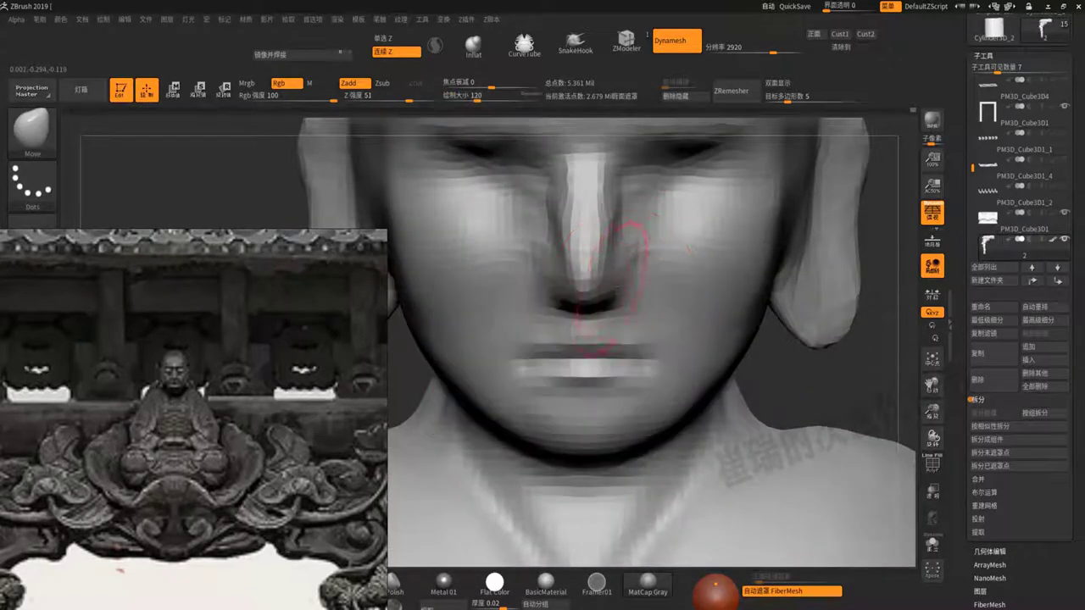
{"action": "right_click_drag", "start_coordinate": [620, 288], "coordinate": [612, 261], "text": "ctrl"}
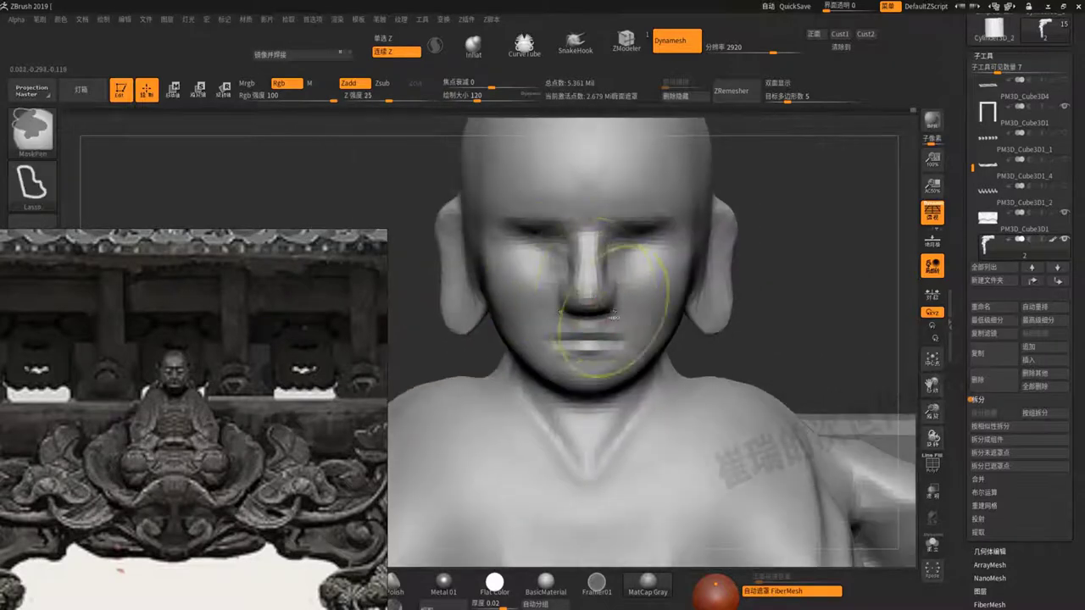
{"action": "right_click_drag", "start_coordinate": [671, 336], "coordinate": [598, 284], "text": "ctrl"}
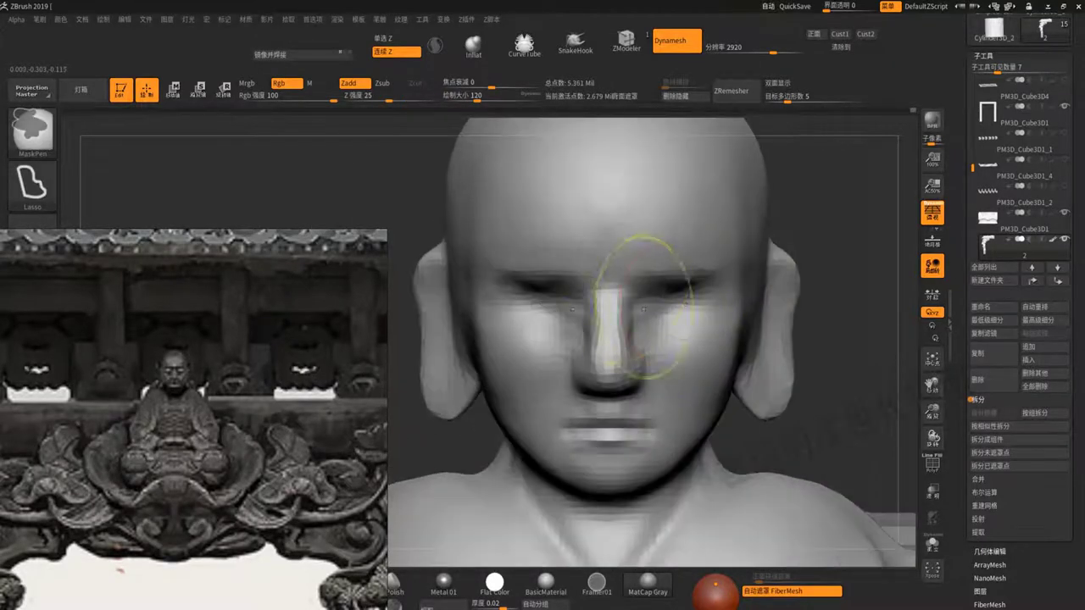
Carve a deeper crease over the brow with DamStandard at draw size 104
{"action": "key", "text": "b"}
{"action": "key", "text": "d"}
{"action": "key", "text": "s"}
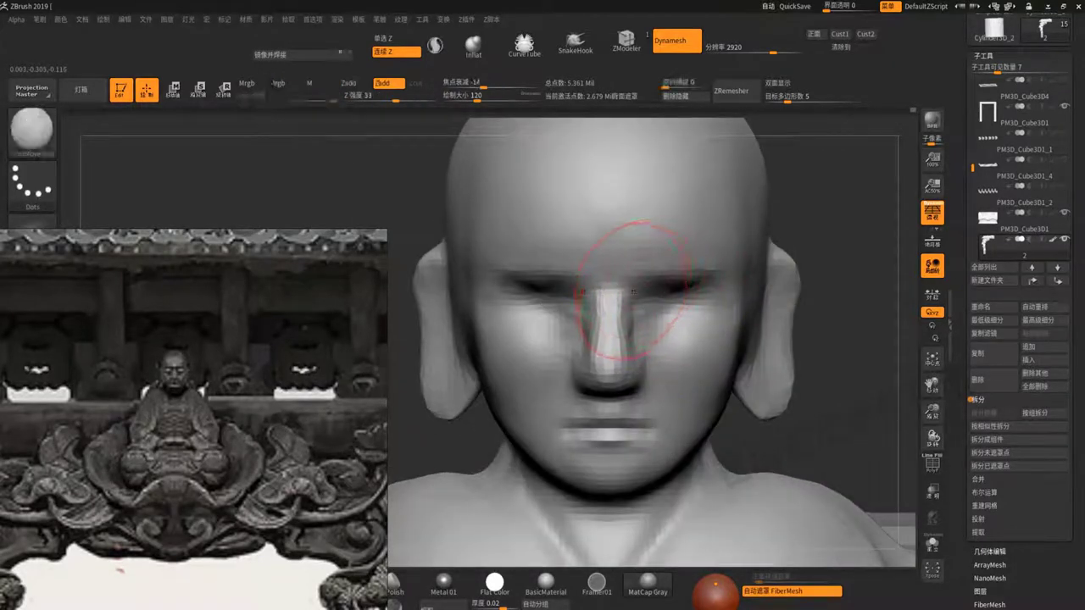
{"action": "key", "text": "space"}
{"action": "mouse_move", "coordinate": [661, 286]}
{"action": "left_mouse_down"}
{"action": "mouse_move", "coordinate": [644, 287]}
{"action": "mouse_move", "coordinate": [700, 272]}
{"action": "left_mouse_up"}
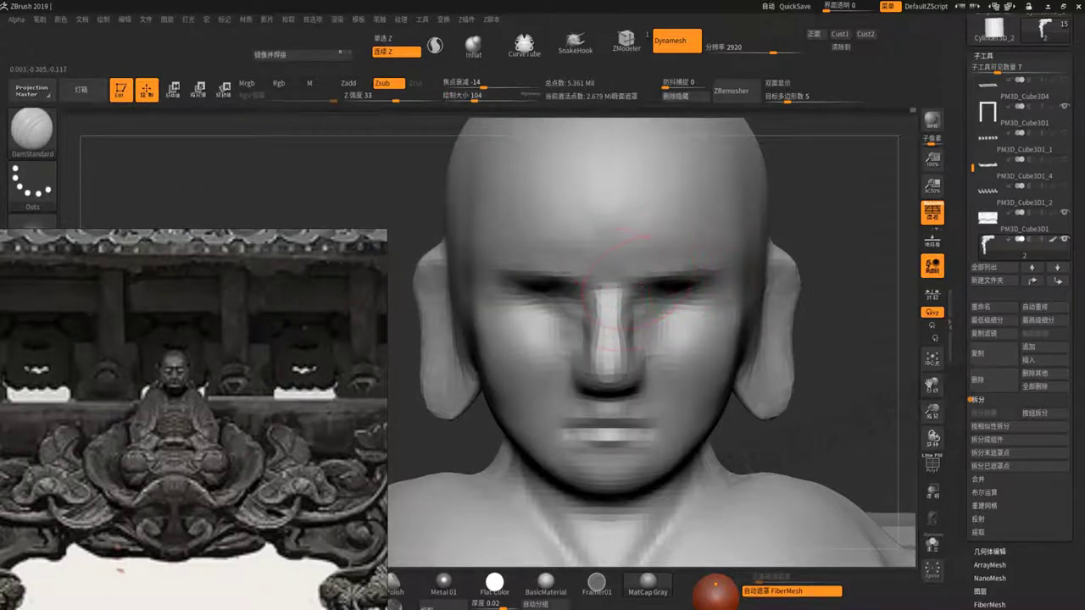
{"action": "left_click_drag", "start_coordinate": [607, 288], "coordinate": [690, 267]}
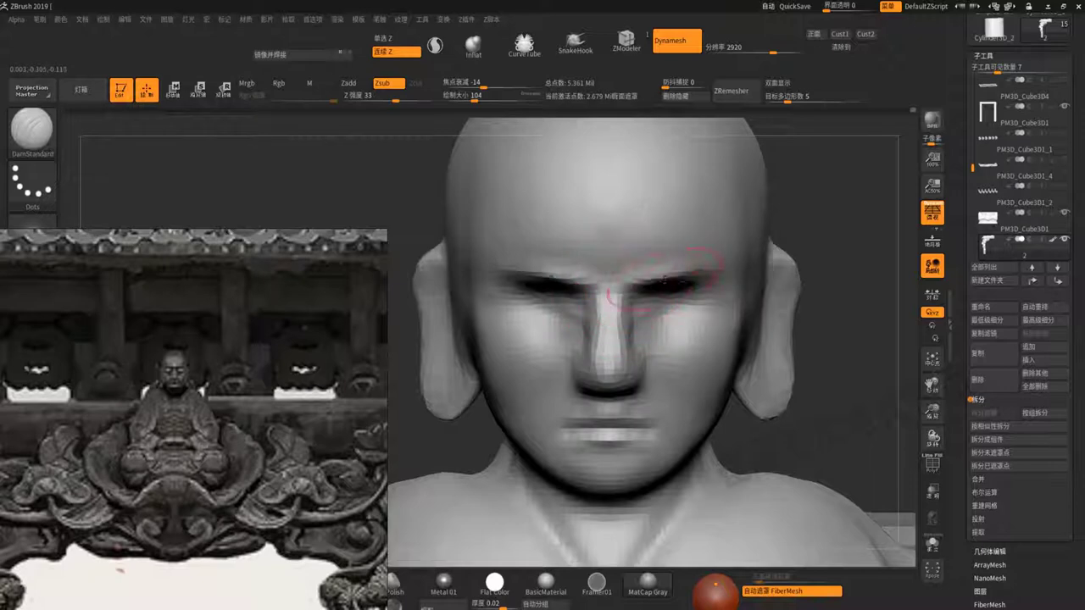
Smooth the right side of the skull, viewing it from above
{"action": "right_click_drag", "start_coordinate": [715, 266], "coordinate": [657, 208], "text": "ctrl"}
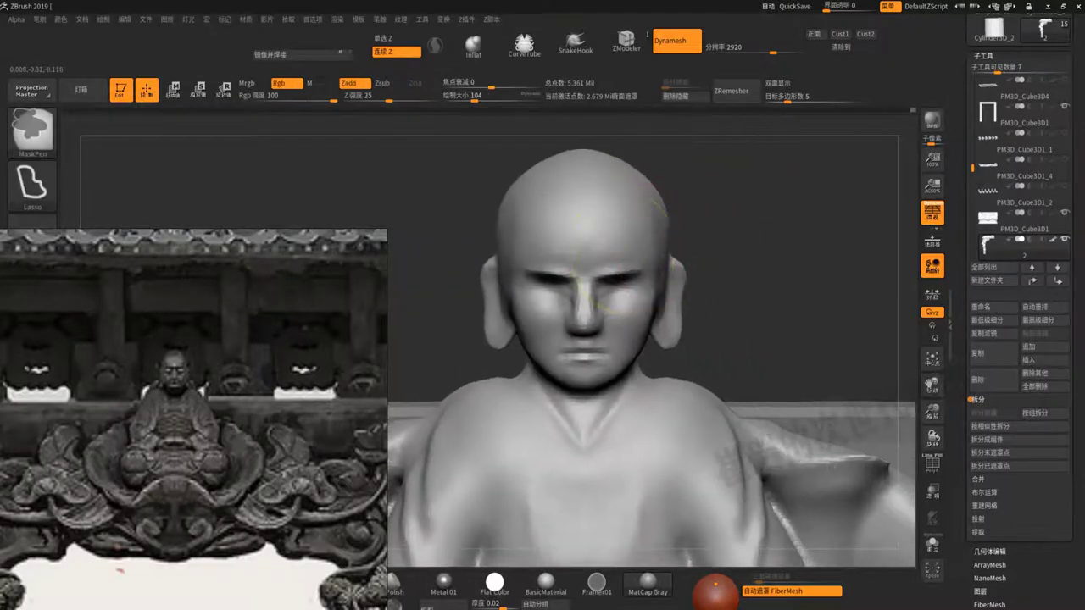
{"action": "left_click_drag", "start_coordinate": [772, 233], "coordinate": [776, 231], "text": "alt"}
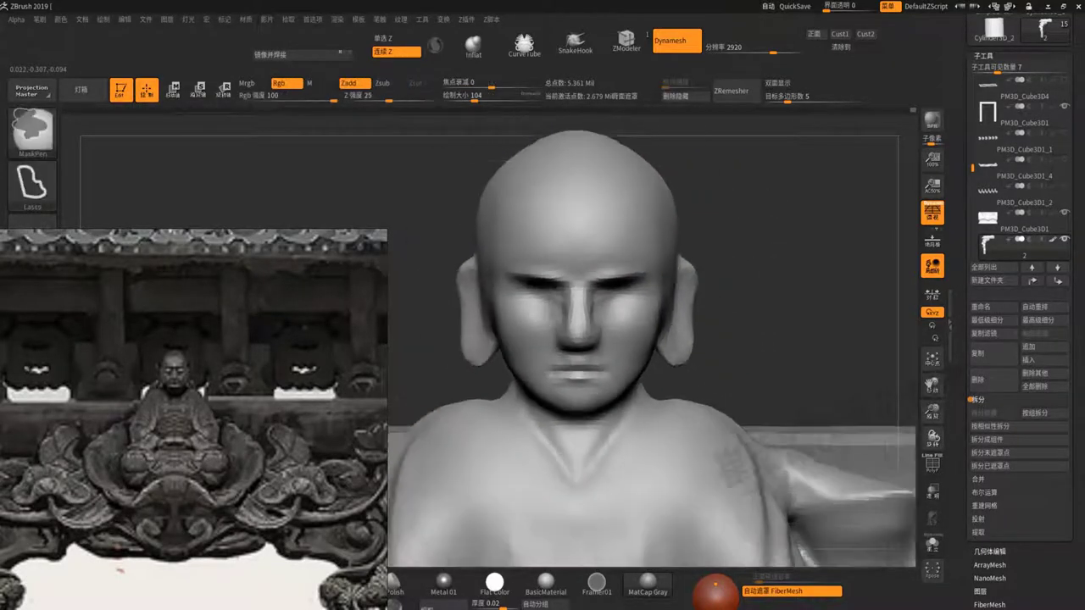
{"action": "left_click_drag", "start_coordinate": [652, 216], "coordinate": [659, 264]}
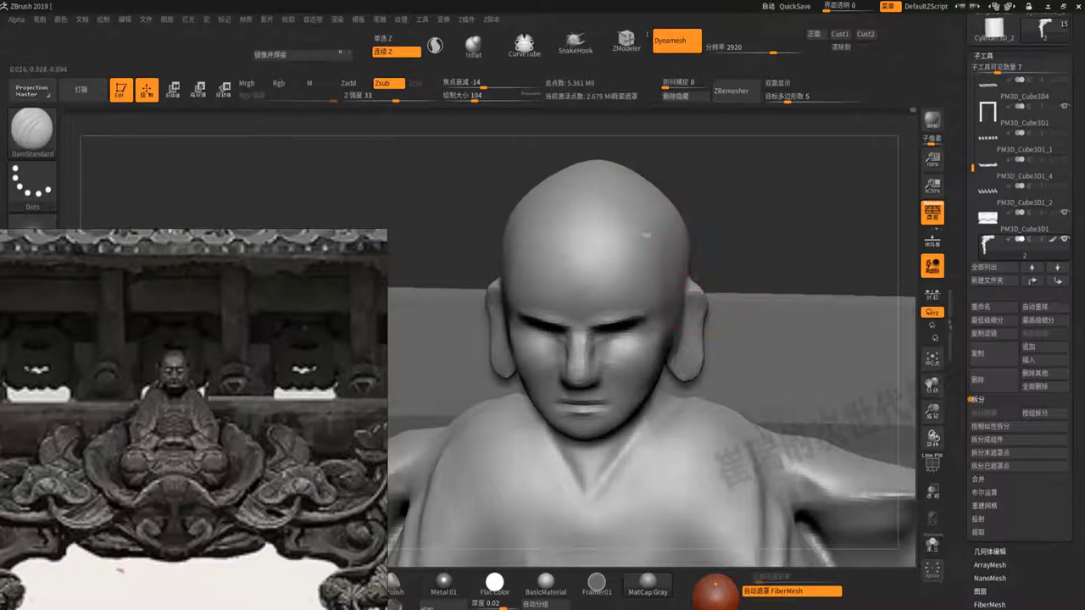
{"action": "key", "text": "shift"}
{"action": "left_click_drag", "start_coordinate": [667, 254], "coordinate": [581, 224], "text": "shift"}
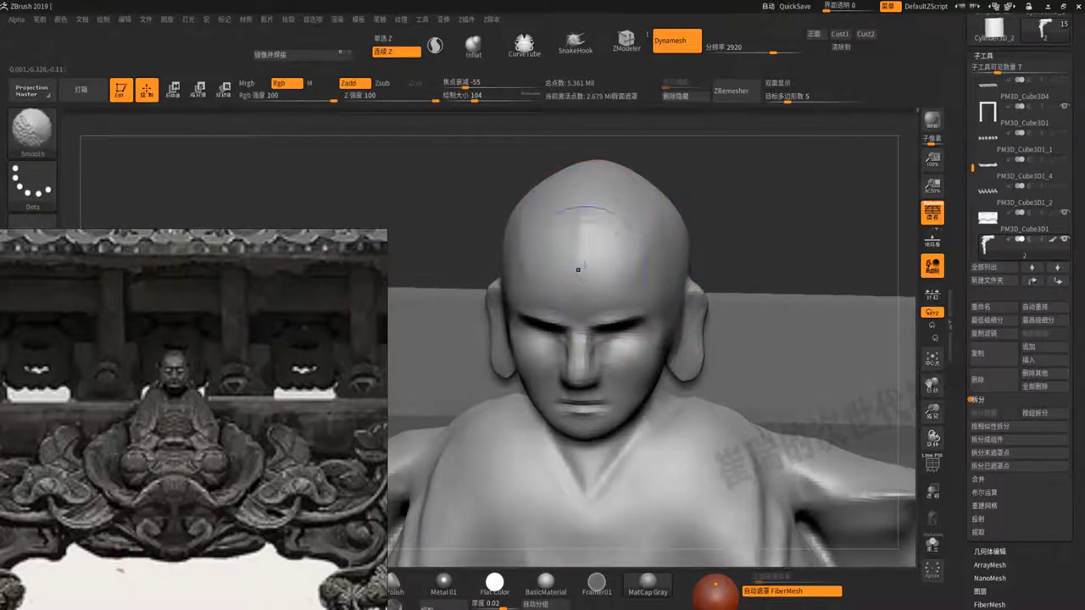
{"action": "left_click_drag", "start_coordinate": [703, 213], "coordinate": [735, 209], "text": "shift"}
{"action": "right_click_drag", "start_coordinate": [734, 209], "coordinate": [702, 194], "text": "ctrl"}
{"action": "left_click_drag", "start_coordinate": [703, 194], "coordinate": [787, 252], "text": "shift"}
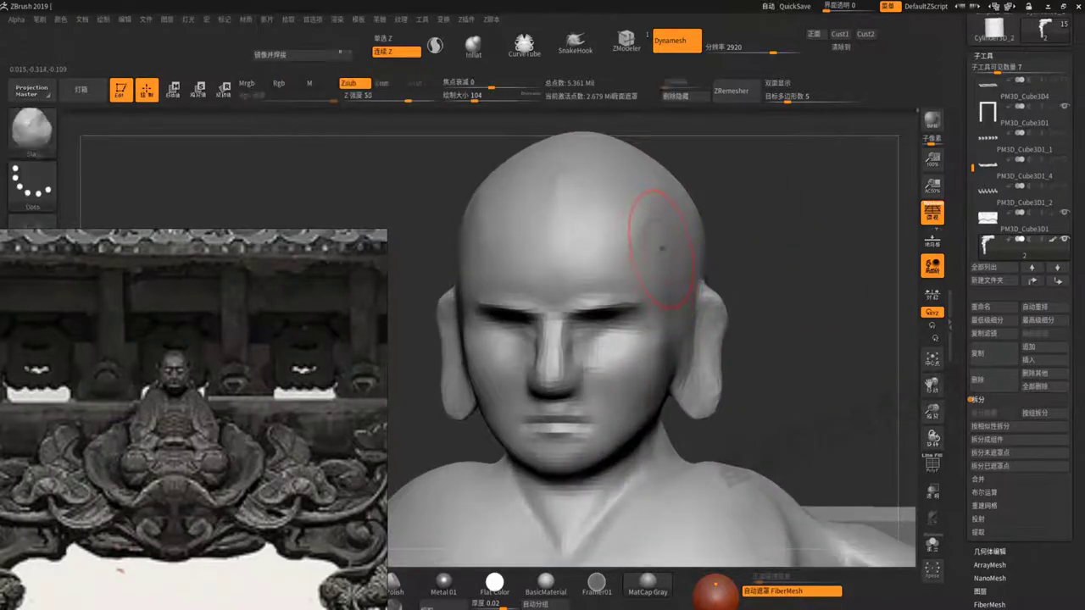
Build up the upper right of the skull with ClayBuildup
{"action": "key", "text": "b"}
{"action": "key", "text": "c"}
{"action": "key", "text": "b"}
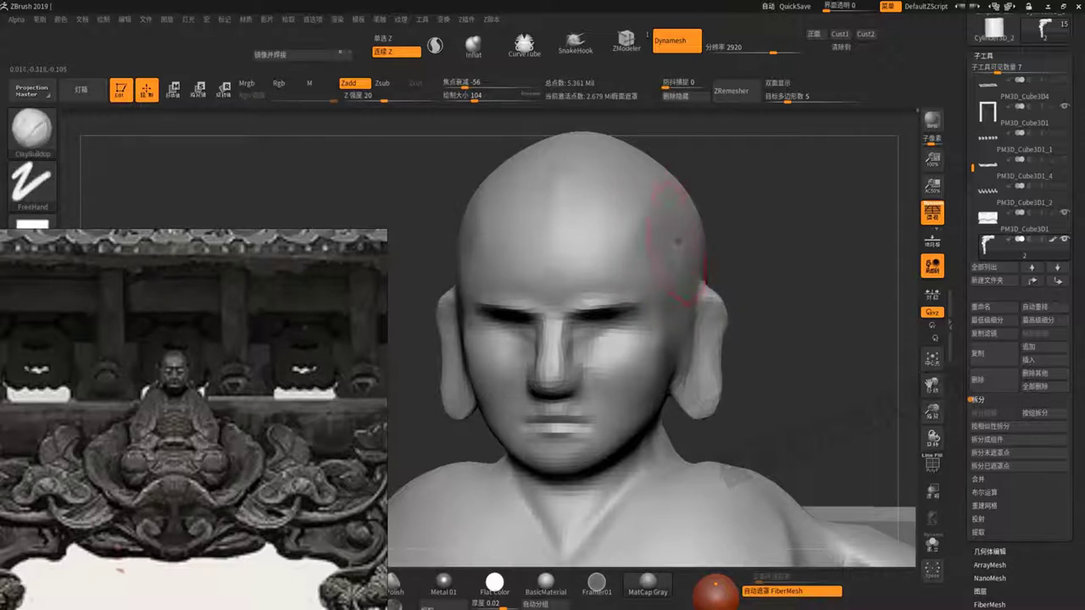
{"action": "left_click_drag", "start_coordinate": [747, 241], "coordinate": [744, 228]}
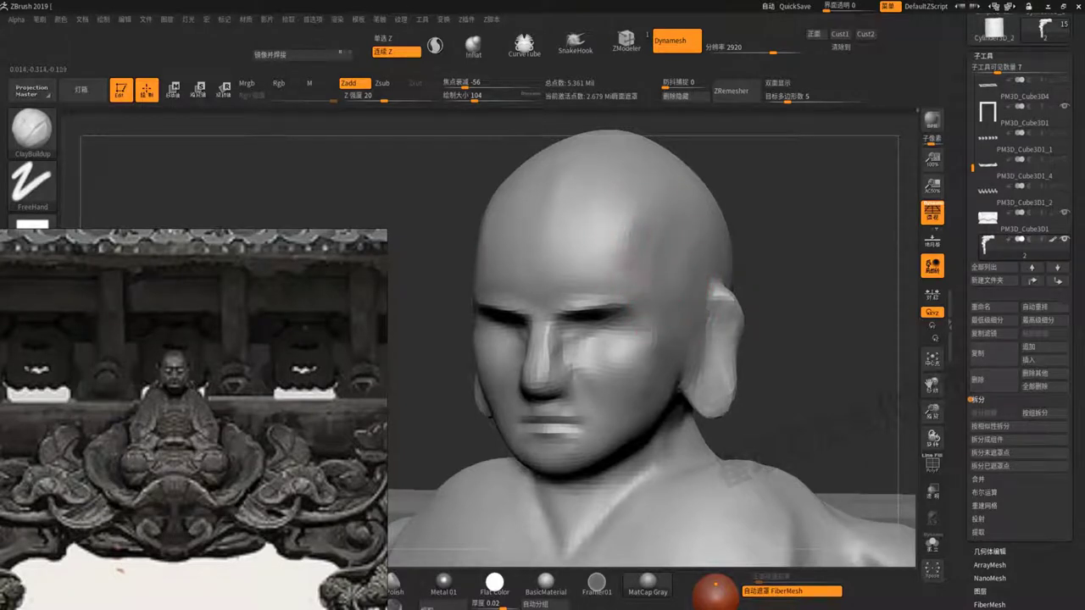
{"action": "left_click_drag", "start_coordinate": [657, 203], "coordinate": [644, 224], "text": "shift"}
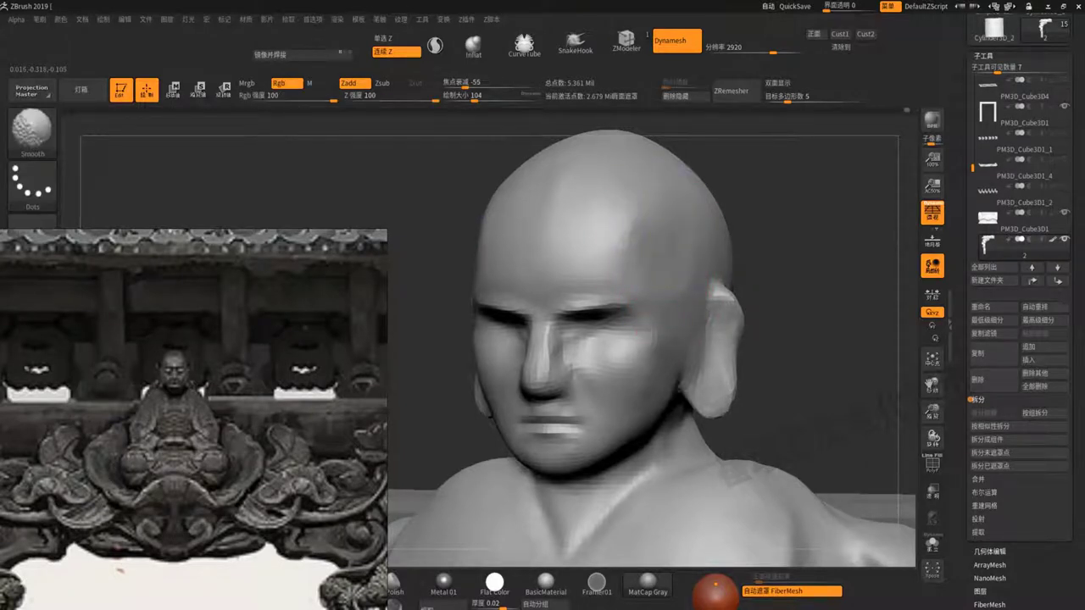
{"action": "right_click_drag", "start_coordinate": [644, 254], "coordinate": [653, 293], "text": "ctrl"}
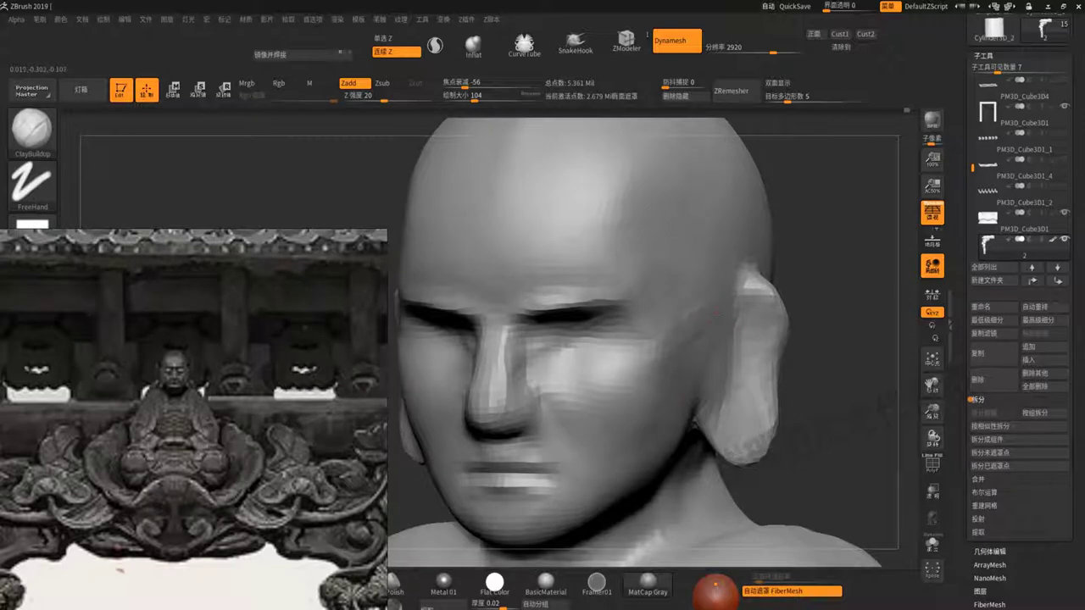
Smooth the rough area in front of the ear from the side profile
{"action": "key", "text": "shift"}
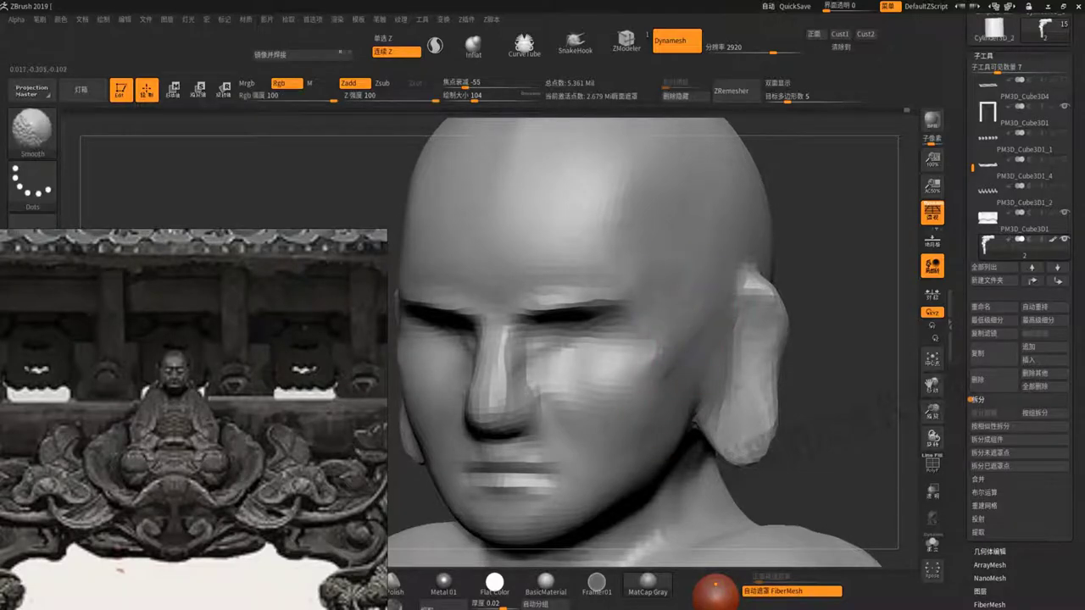
{"action": "right_click_drag", "start_coordinate": [593, 356], "coordinate": [691, 354]}
{"action": "key", "text": "ctrl"}
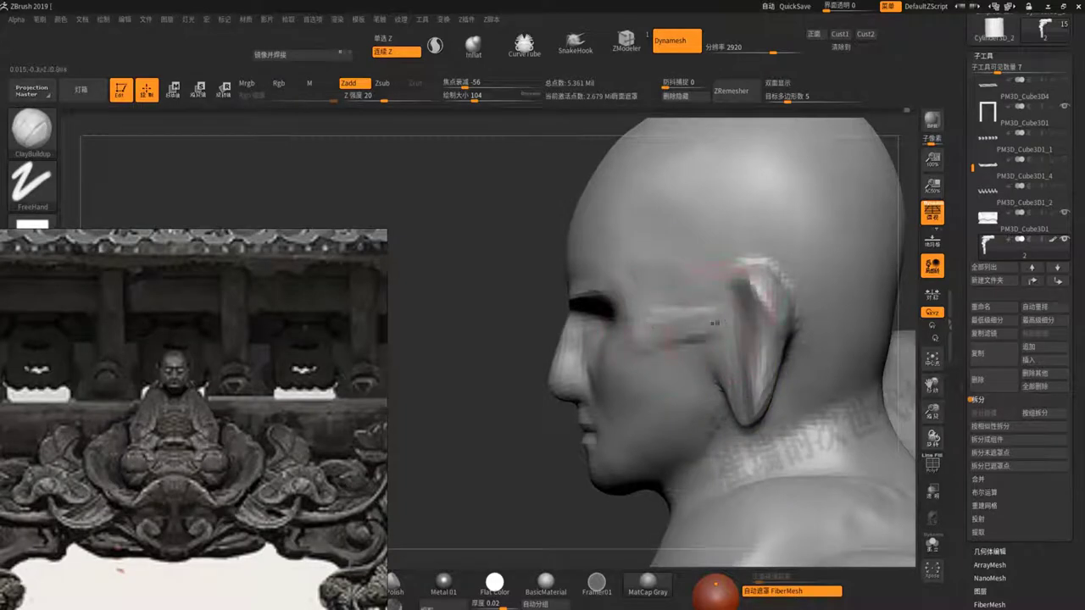
{"action": "left_click_drag", "start_coordinate": [666, 271], "coordinate": [704, 313], "text": "shift"}
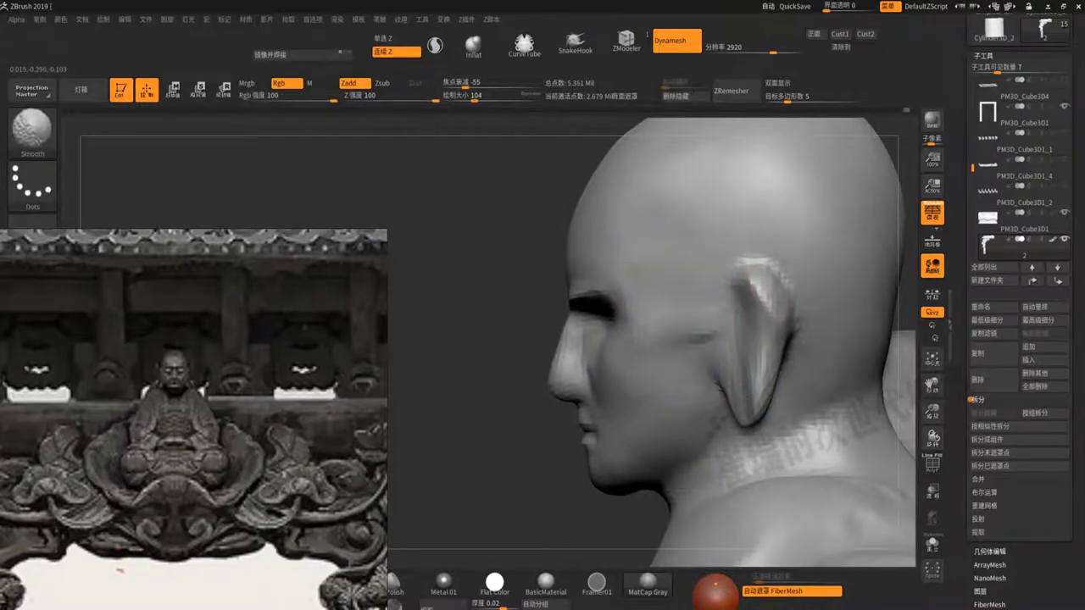
{"action": "right_click_drag", "start_coordinate": [545, 271], "coordinate": [777, 271]}
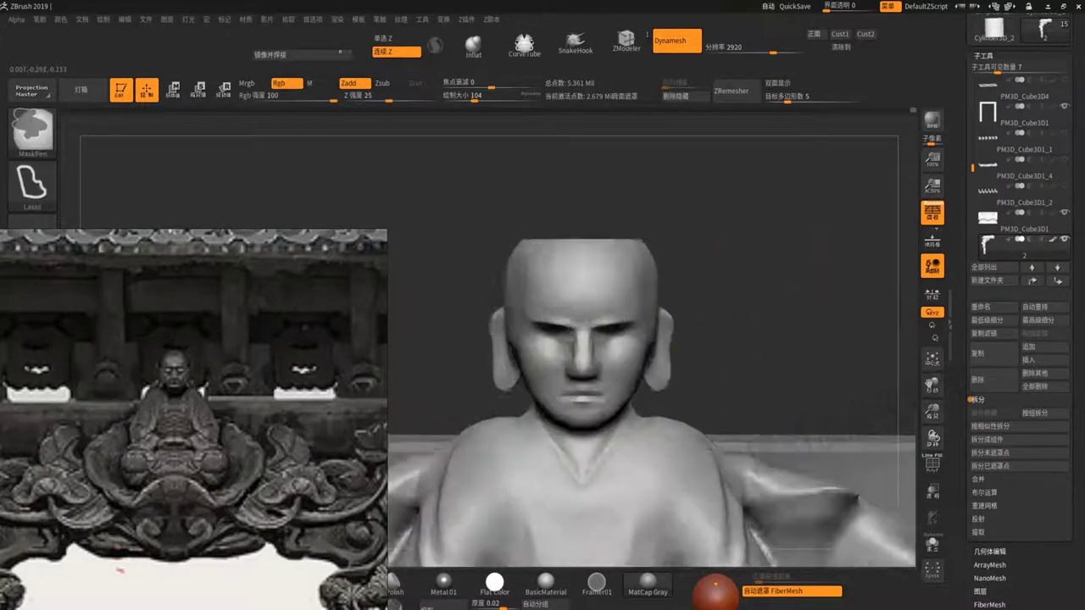
Frame the monk's face in a close front view
{"action": "right_click_drag", "start_coordinate": [594, 382], "coordinate": [593, 296], "text": "ctrl"}
{"action": "mouse_move", "coordinate": [593, 382]}
{"action": "right_mouse_down"}
{"action": "mouse_move", "coordinate": [650, 424]}
{"action": "mouse_move", "coordinate": [650, 356]}
{"action": "mouse_move", "coordinate": [593, 364]}
{"action": "right_mouse_up"}
{"action": "key", "text": "space"}
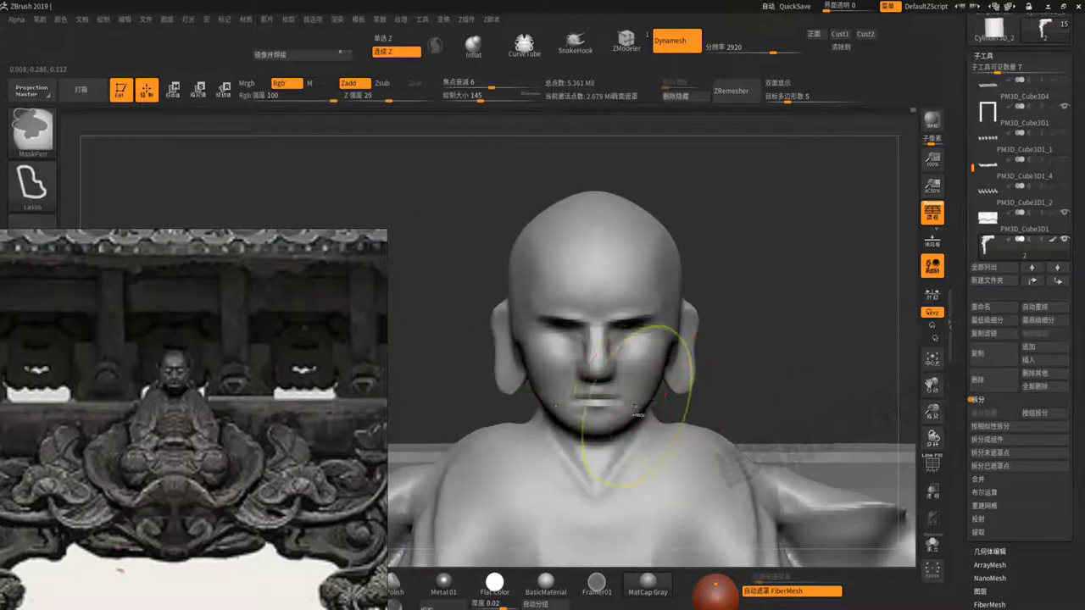
{"action": "right_click_drag", "start_coordinate": [636, 414], "coordinate": [650, 398], "text": "ctrl"}
{"action": "key", "text": "ctrl+shift"}
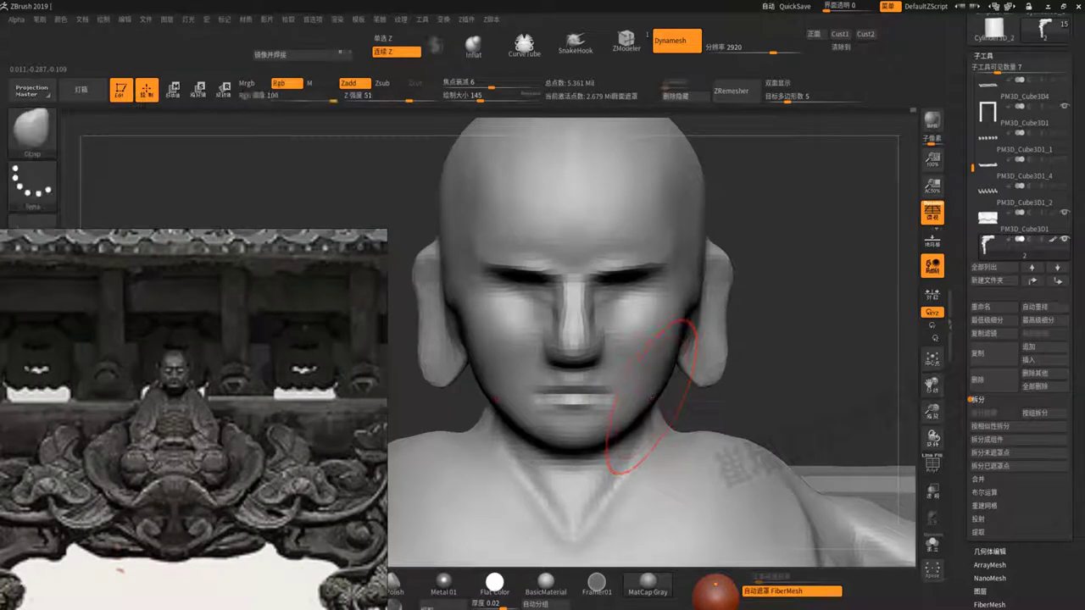
Pull the upper lip area toward the nose with the Move brush, then zoom out to the relief
{"action": "key", "text": "b"}
{"action": "key", "text": "m"}
{"action": "key", "text": "v"}
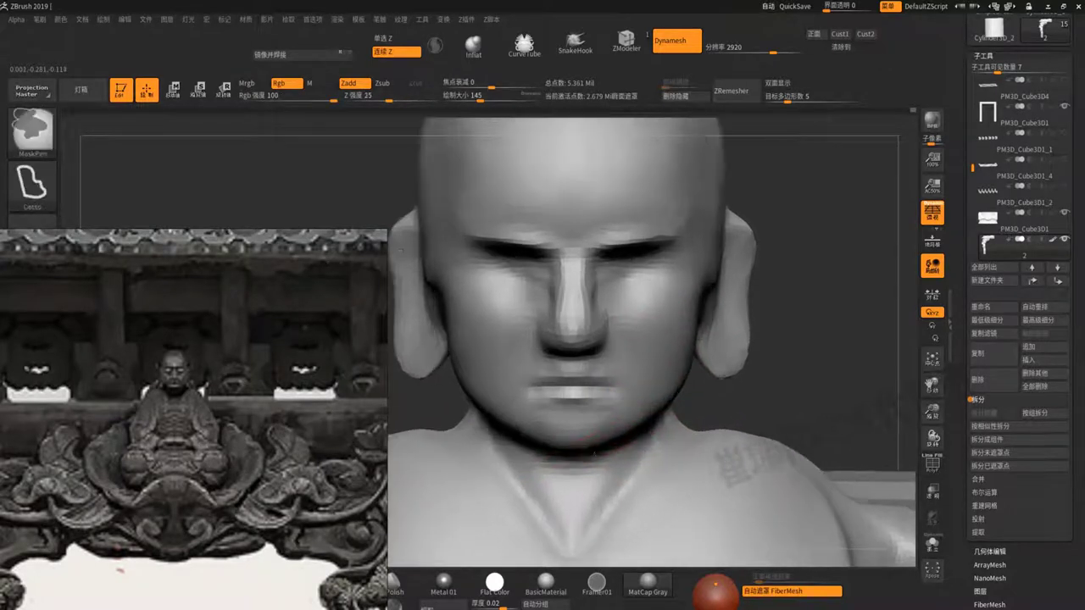
{"action": "scroll", "coordinate": [572, 331], "scroll_direction": "up", "scroll_amount": 2}
{"action": "left_click_drag", "start_coordinate": [593, 437], "coordinate": [585, 377]}
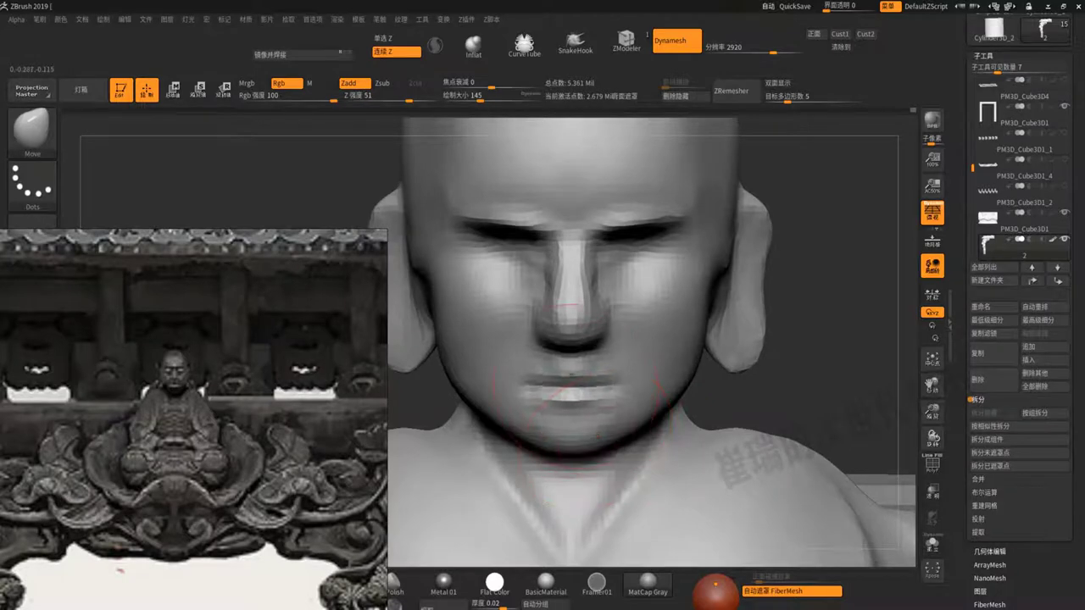
{"action": "scroll", "coordinate": [572, 385], "scroll_direction": "up", "scroll_amount": 2}
{"action": "scroll", "coordinate": [581, 377], "scroll_direction": "up", "scroll_amount": 2}
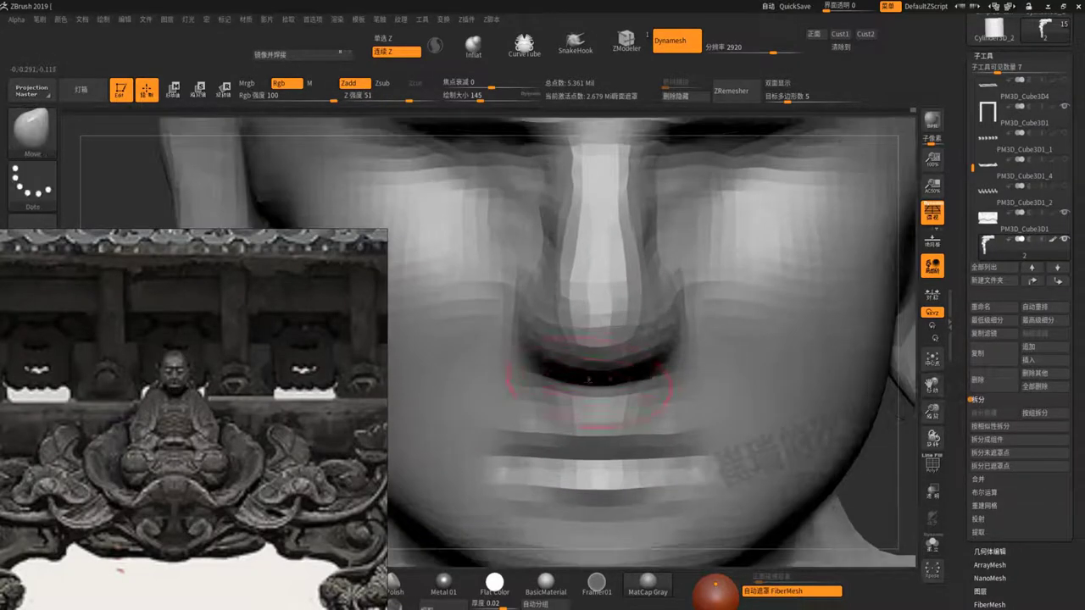
{"action": "scroll", "coordinate": [583, 370], "scroll_direction": "down", "scroll_amount": 2}
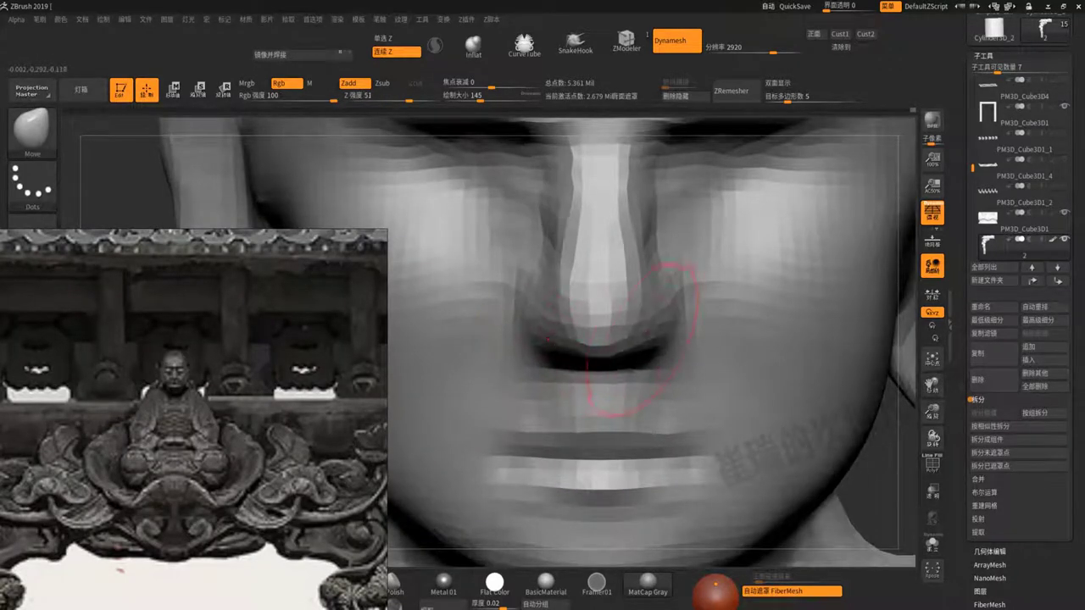
{"action": "scroll", "coordinate": [601, 363], "scroll_direction": "down", "scroll_amount": 2}
{"action": "scroll", "coordinate": [593, 356], "scroll_direction": "down", "scroll_amount": 2}
{"action": "scroll", "coordinate": [593, 356], "scroll_direction": "down", "scroll_amount": 2}
{"action": "scroll", "coordinate": [593, 356], "scroll_direction": "down", "scroll_amount": 2}
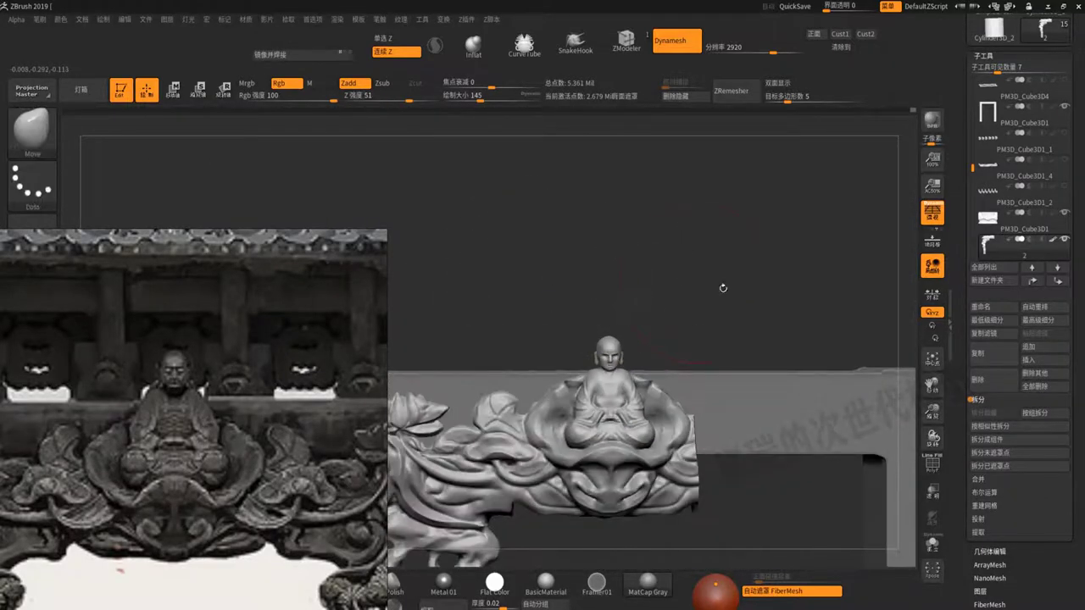
{"action": "left_click_drag", "start_coordinate": [593, 381], "coordinate": [644, 381]}
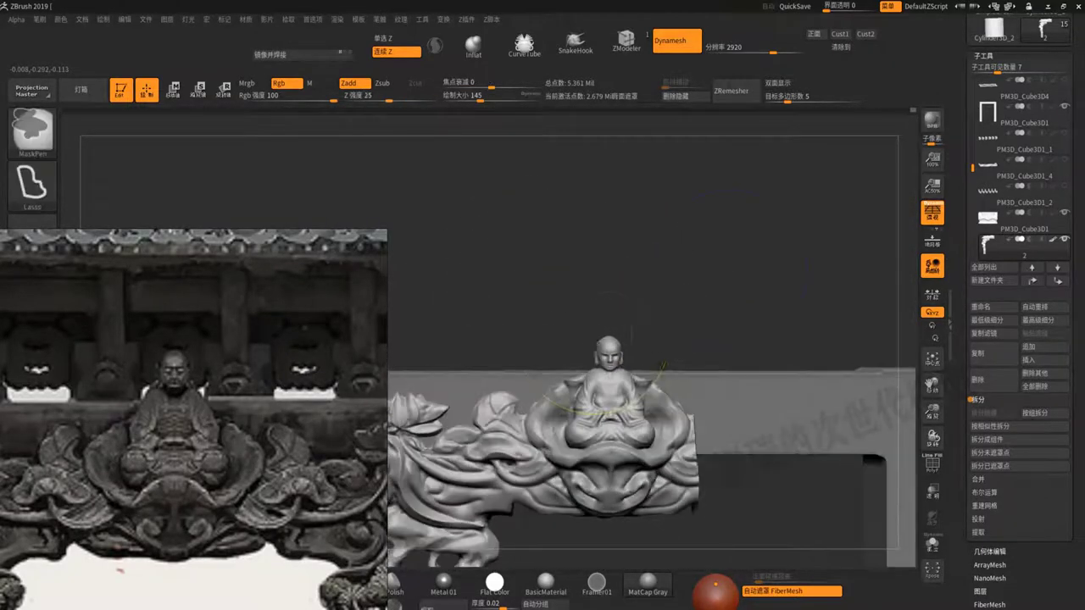
{"action": "scroll", "coordinate": [618, 381], "scroll_direction": "up", "scroll_amount": 3}
{"action": "scroll", "coordinate": [658, 222], "scroll_direction": "up", "scroll_amount": 3}
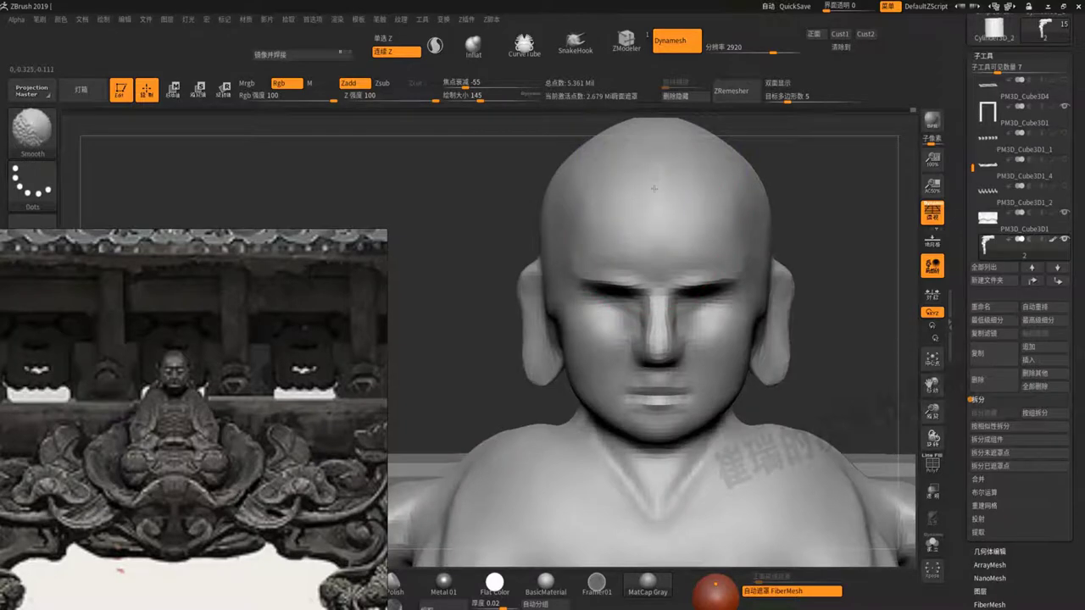
{"action": "scroll", "coordinate": [653, 188], "scroll_direction": "down", "scroll_amount": 3}
{"action": "scroll", "coordinate": [678, 237], "scroll_direction": "up", "scroll_amount": 3}
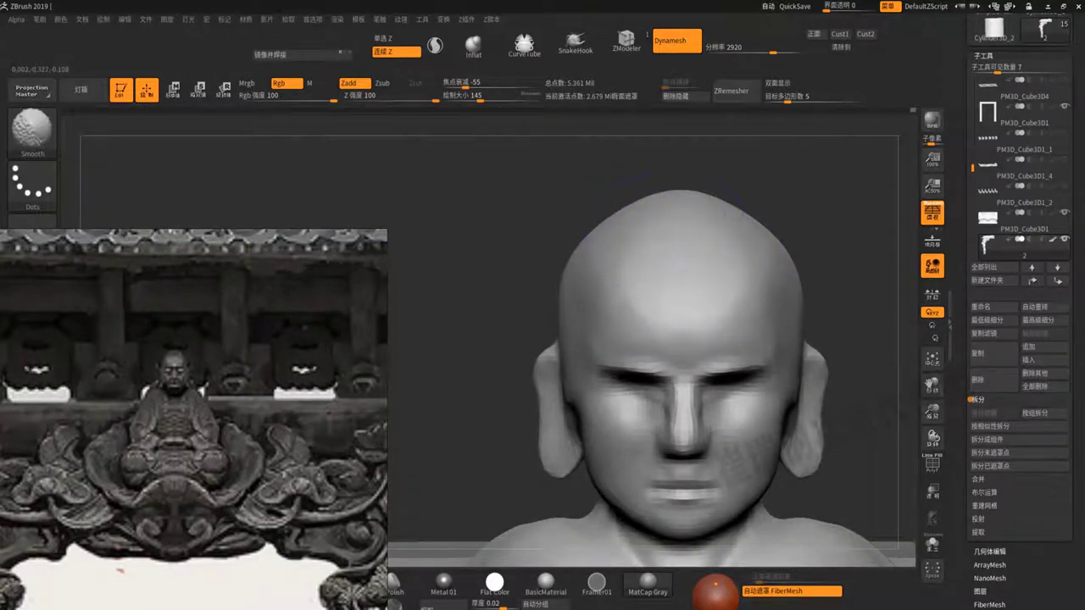
{"action": "scroll", "coordinate": [678, 237], "scroll_direction": "down", "scroll_amount": 3}
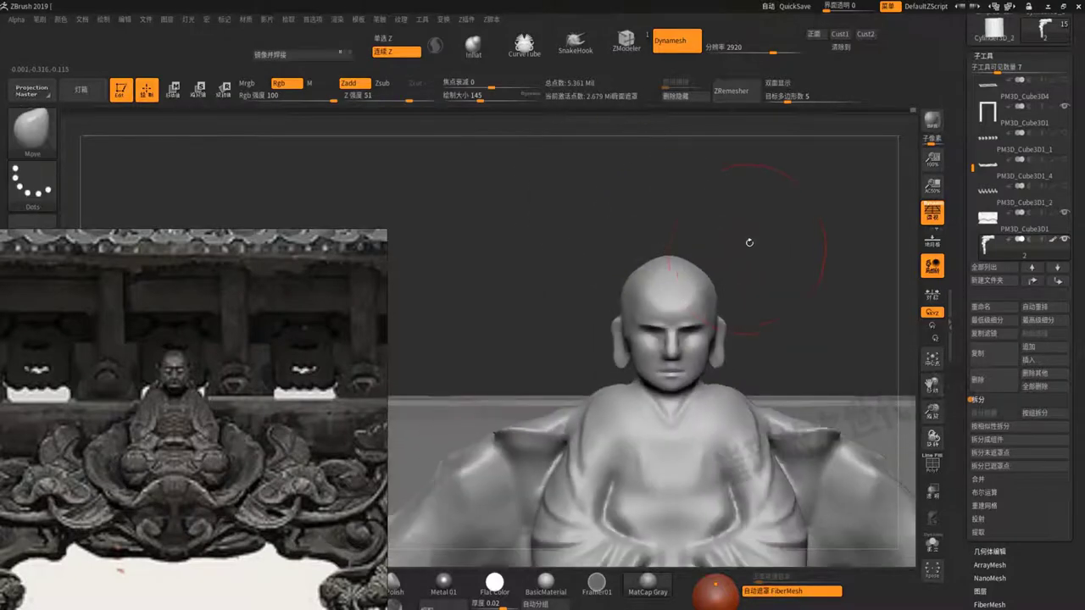
{"action": "left_click_drag", "start_coordinate": [774, 186], "coordinate": [765, 245]}
{"action": "scroll", "coordinate": [726, 319], "scroll_direction": "up", "scroll_amount": 3}
{"action": "key", "text": "shift"}
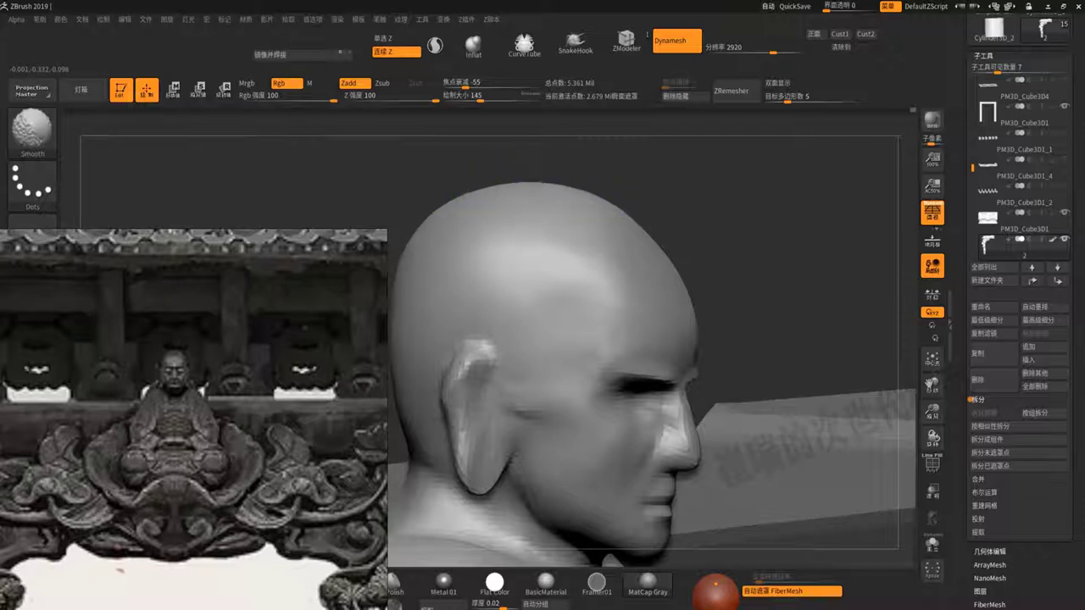
{"action": "mouse_move", "coordinate": [571, 201]}
{"action": "left_mouse_down"}
{"action": "mouse_move", "coordinate": [707, 189]}
{"action": "mouse_move", "coordinate": [634, 201]}
{"action": "mouse_move", "coordinate": [729, 202]}
{"action": "left_mouse_up"}
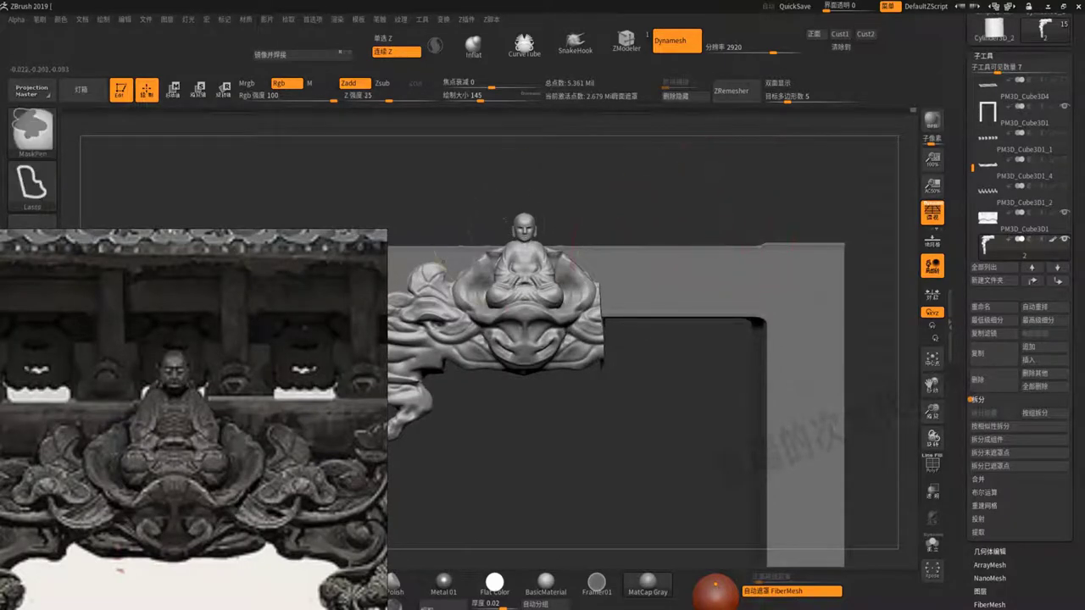
{"action": "mouse_move", "coordinate": [670, 254]}
{"action": "right_mouse_down", "text": "ctrl"}
{"action": "mouse_move", "coordinate": [617, 292]}
{"action": "mouse_move", "coordinate": [619, 215]}
{"action": "right_mouse_up", "text": "ctrl"}
{"action": "right_click", "coordinate": [617, 291]}
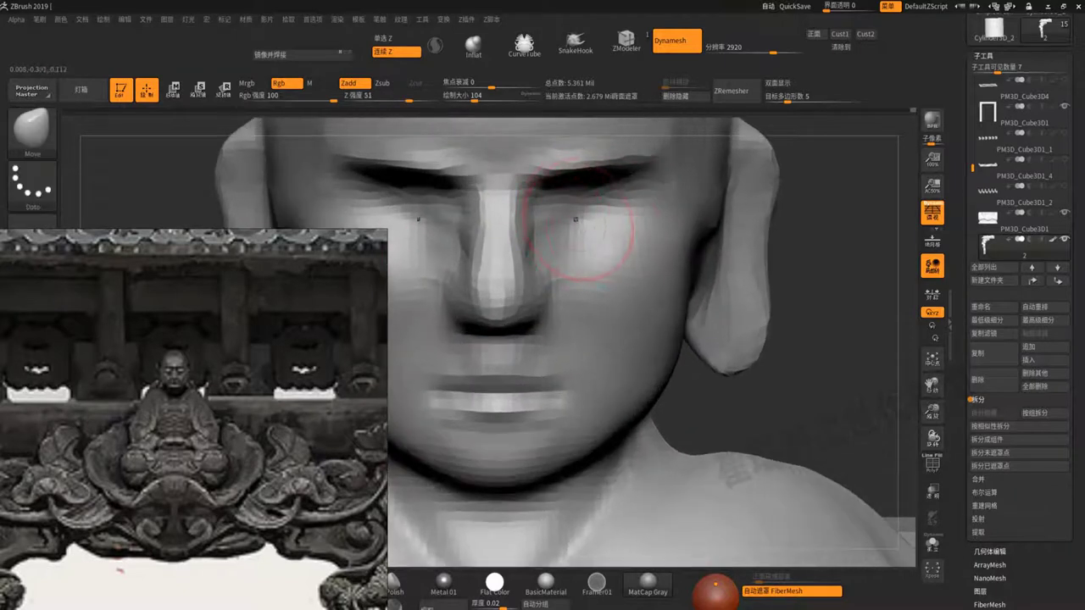
Carve the crease of both eyelids with DamStandard shrunk to size 31
{"action": "key", "text": "b"}
{"action": "key", "text": "d"}
{"action": "key", "text": "s"}
{"action": "right_click", "coordinate": [590, 214]}
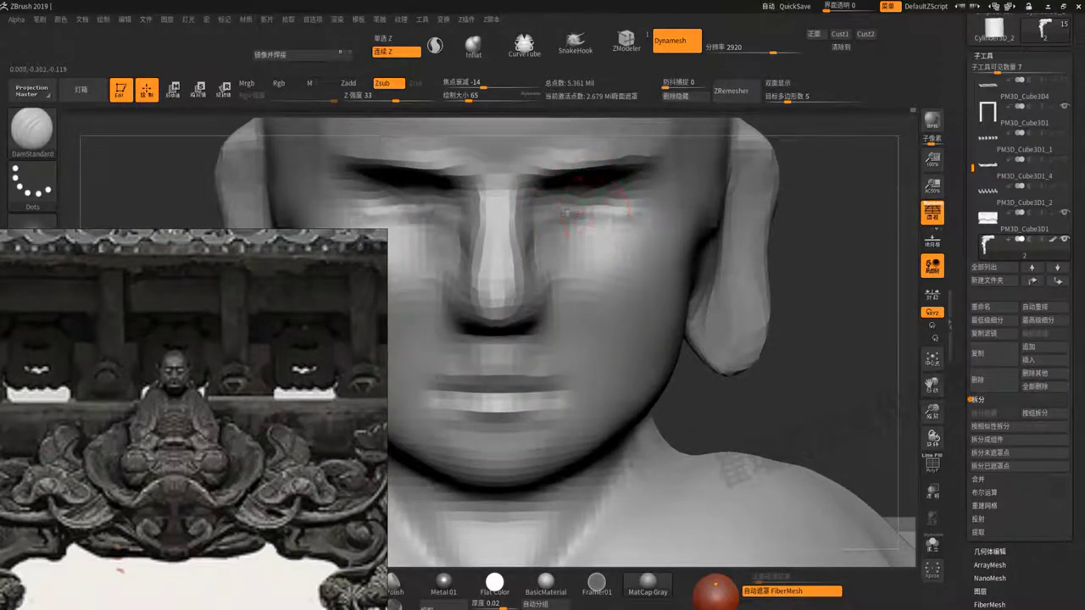
{"action": "left_click_drag", "start_coordinate": [565, 214], "coordinate": [576, 206]}
Build up both eyelids with clay and smooth them
{"action": "key", "text": "b"}
{"action": "key", "text": "c"}
{"action": "key", "text": "t"}
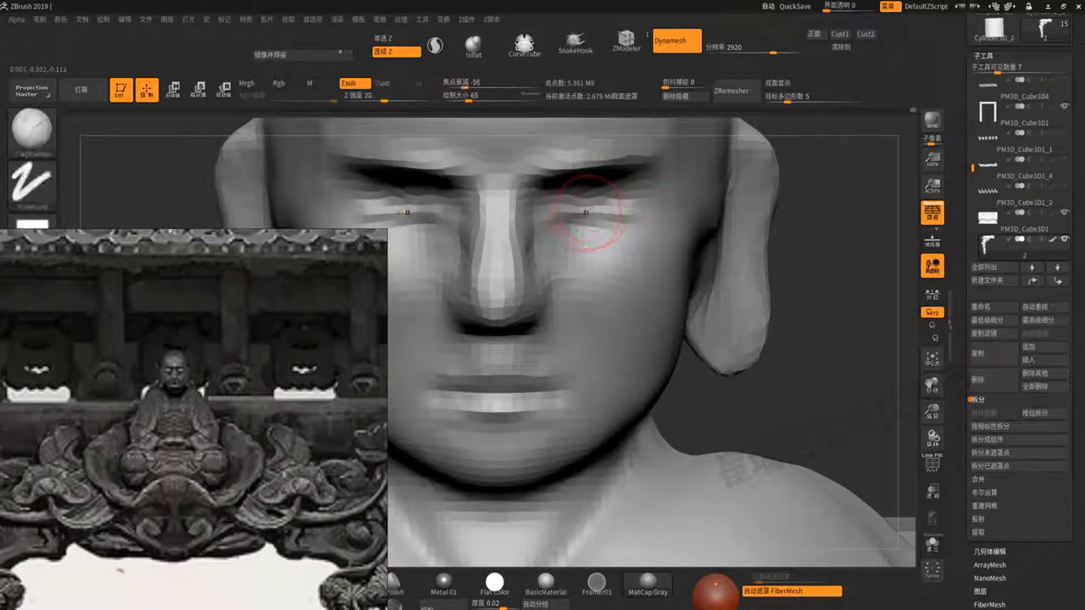
{"action": "mouse_move", "coordinate": [600, 195]}
{"action": "left_mouse_down"}
{"action": "mouse_move", "coordinate": [603, 222]}
{"action": "mouse_move", "coordinate": [584, 212]}
{"action": "mouse_move", "coordinate": [607, 203]}
{"action": "left_mouse_up"}
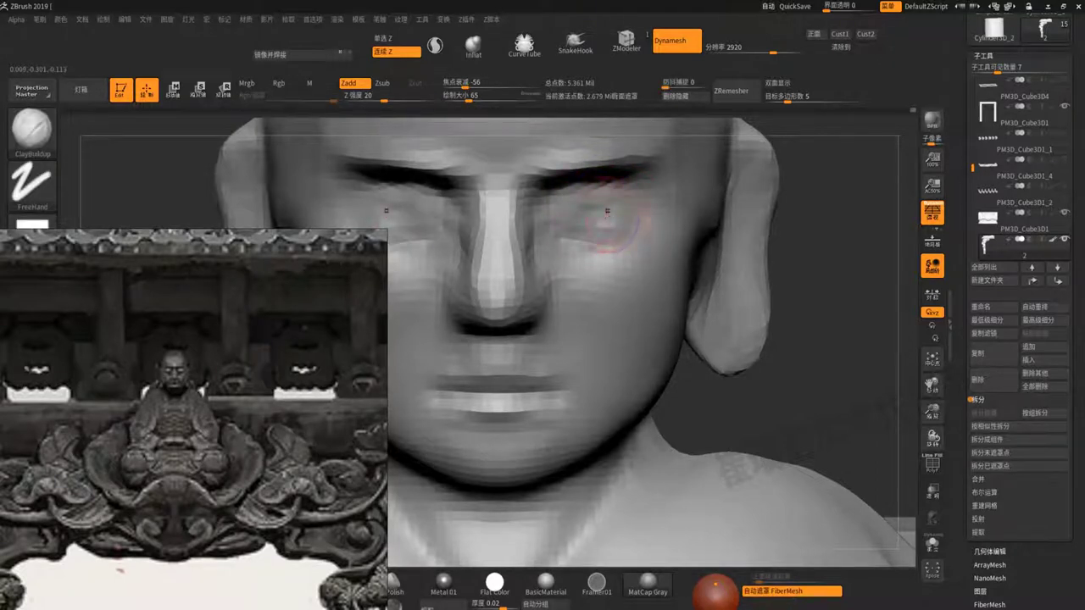
{"action": "key", "text": "shift"}
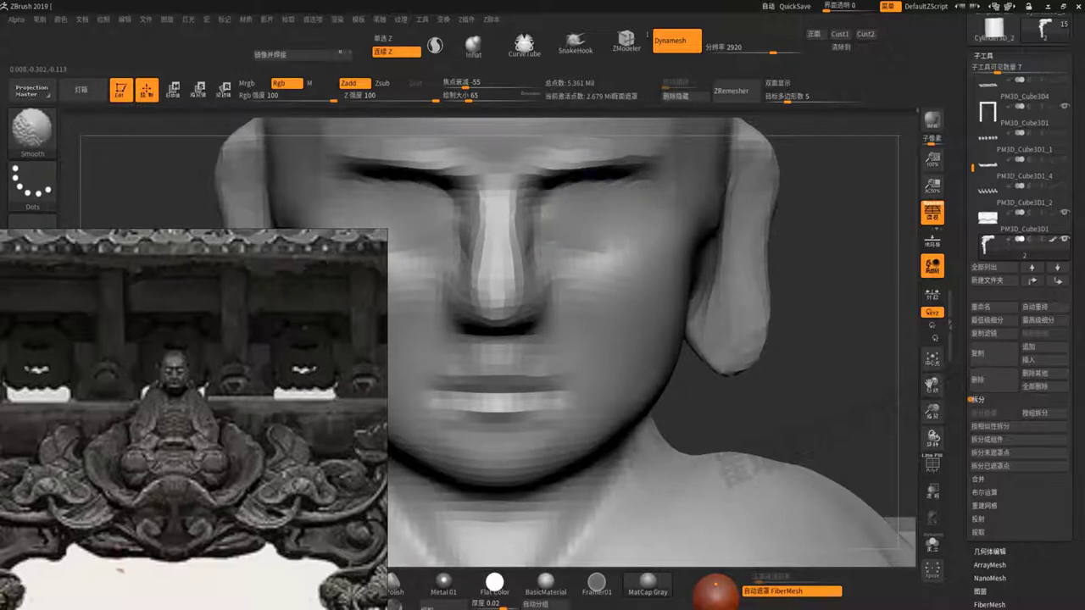
{"action": "right_click_drag", "start_coordinate": [596, 231], "coordinate": [627, 297], "text": "ctrl"}
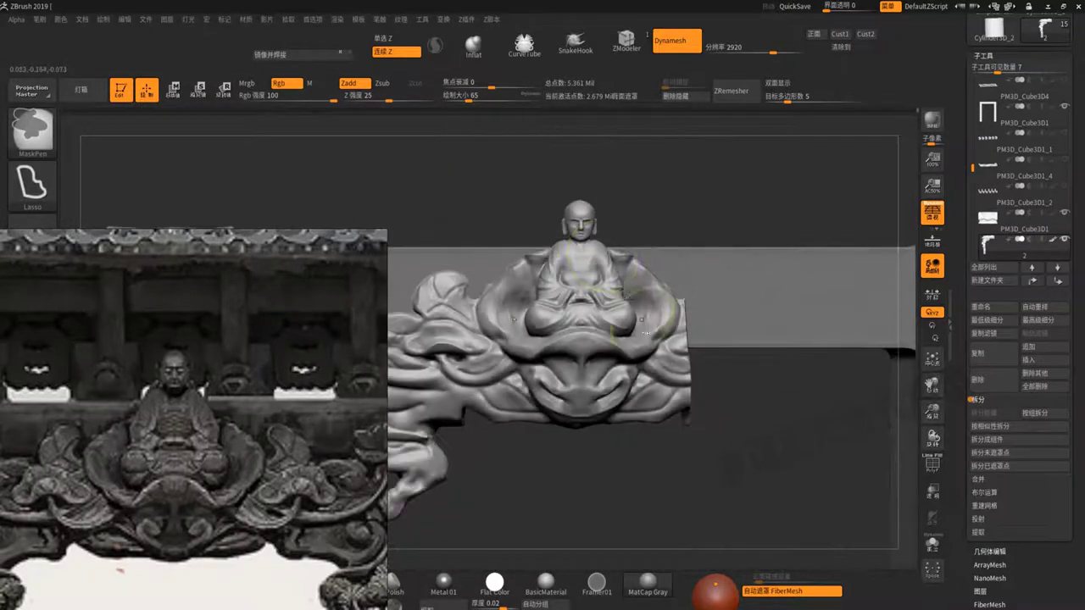
{"action": "right_click_drag", "start_coordinate": [574, 205], "coordinate": [570, 246], "text": "ctrl"}
{"action": "key", "text": "space"}
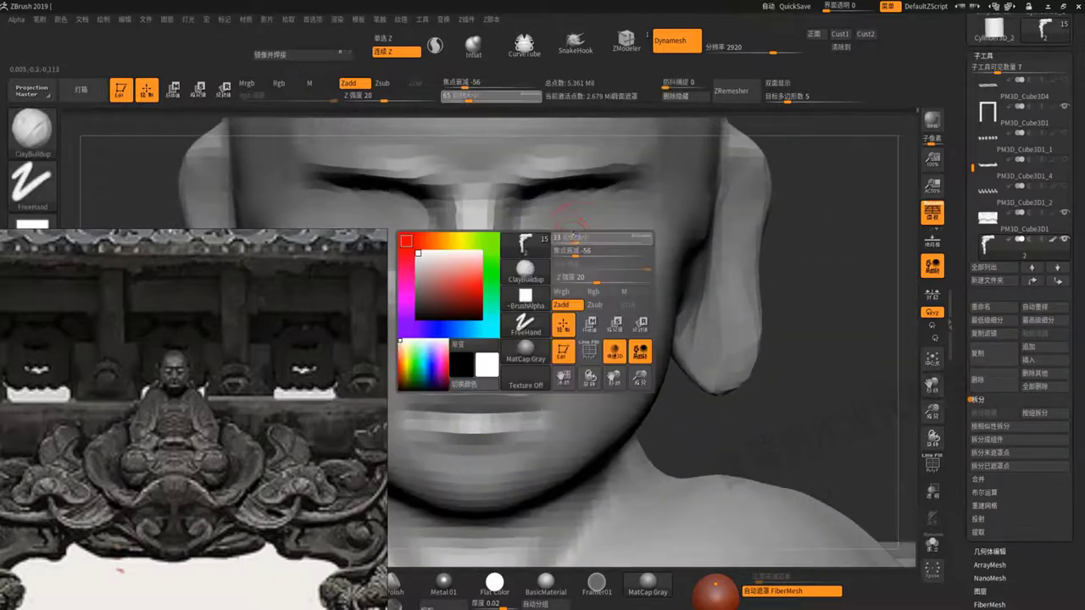
Refine the eye creases with DamStandard, smooth, and compare the whole panel with the reference
{"action": "key", "text": "b"}
{"action": "key", "text": "d"}
{"action": "key", "text": "s"}
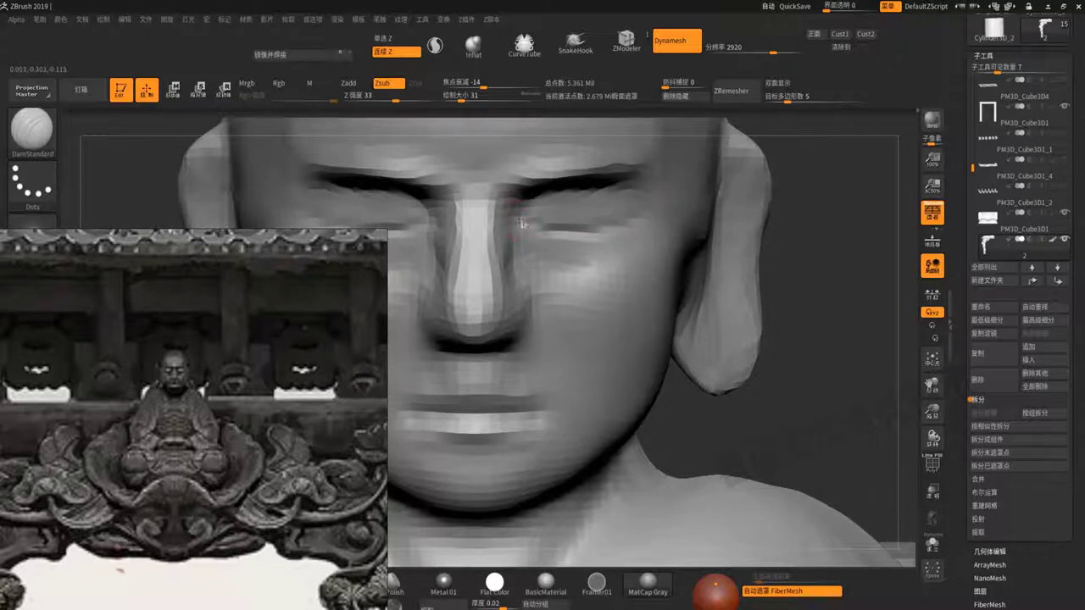
{"action": "right_click_drag", "start_coordinate": [639, 218], "coordinate": [593, 169], "text": "ctrl"}
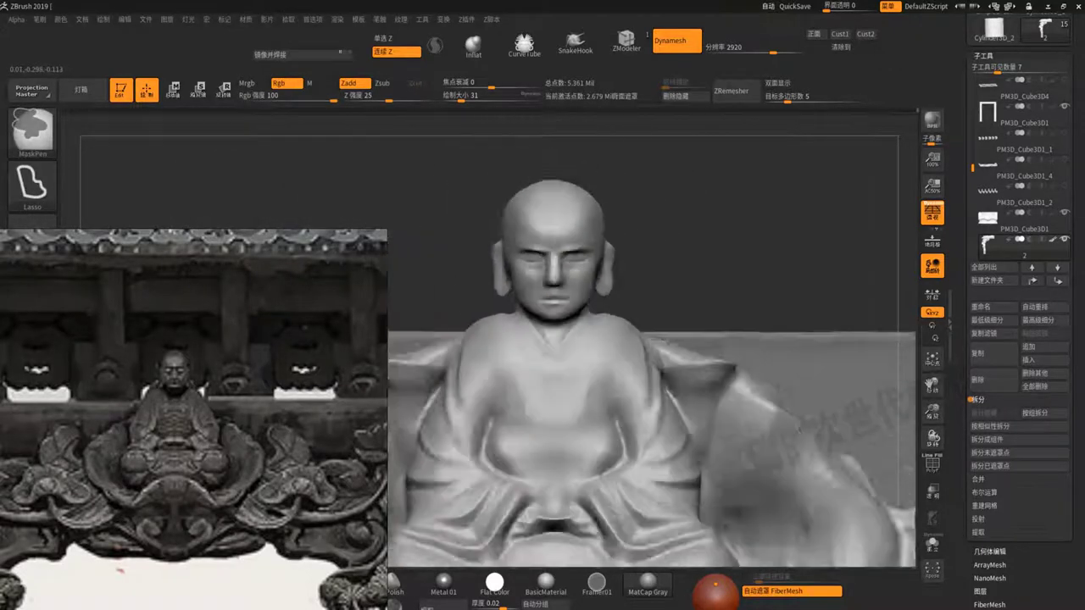
{"action": "right_click_drag", "start_coordinate": [564, 213], "coordinate": [719, 296], "text": "ctrl"}
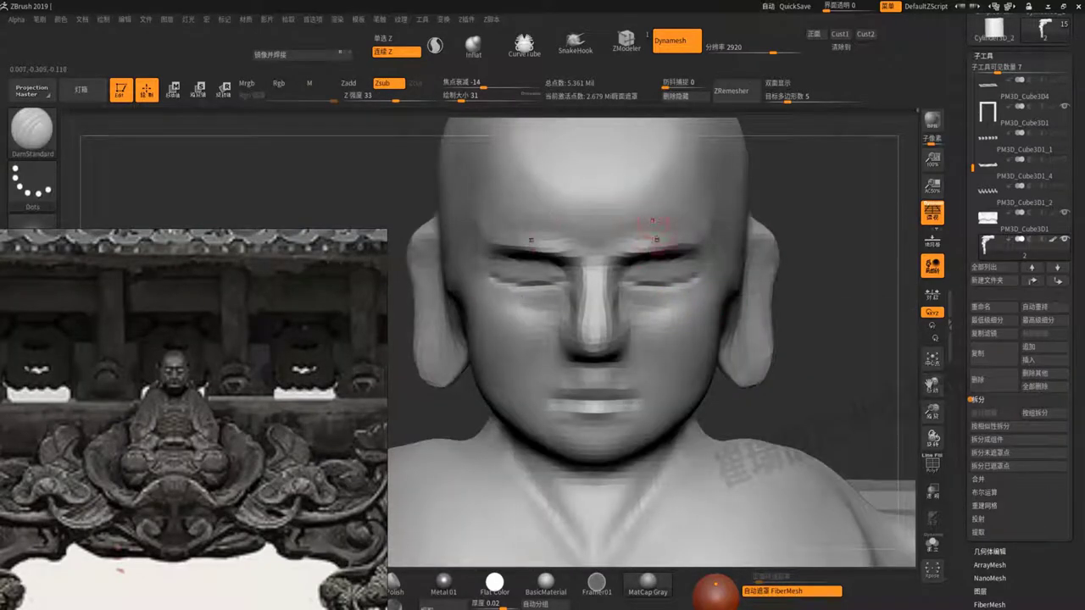
{"action": "right_click_drag", "start_coordinate": [659, 275], "coordinate": [644, 290], "text": "ctrl"}
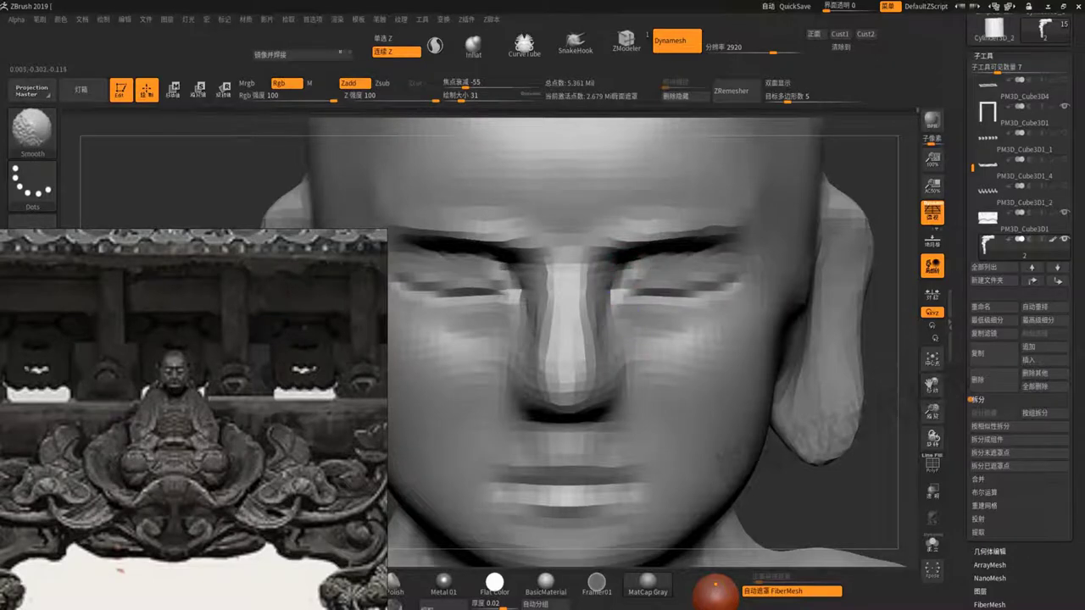
{"action": "mouse_move", "coordinate": [622, 375]}
{"action": "right_mouse_down", "text": "ctrl"}
{"action": "mouse_move", "coordinate": [564, 301]}
{"action": "mouse_move", "coordinate": [665, 300]}
{"action": "mouse_move", "coordinate": [755, 265]}
{"action": "mouse_move", "coordinate": [710, 386]}
{"action": "mouse_move", "coordinate": [627, 192]}
{"action": "mouse_move", "coordinate": [643, 280]}
{"action": "right_mouse_up", "text": "ctrl"}
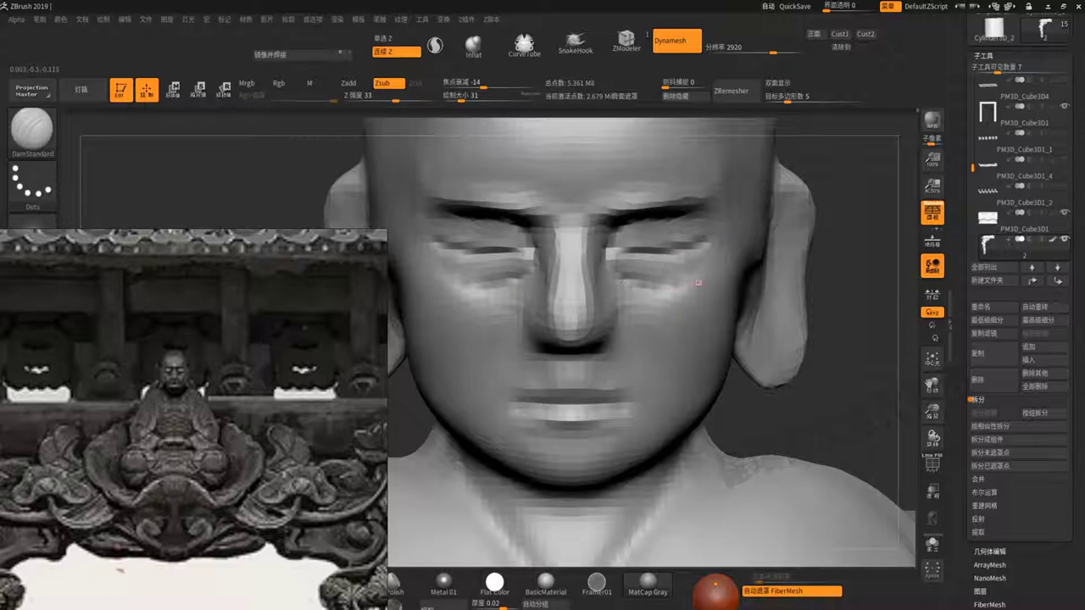
{"action": "key", "text": "shift"}
{"action": "mouse_move", "coordinate": [654, 297]}
{"action": "right_mouse_down", "text": "ctrl"}
{"action": "mouse_move", "coordinate": [515, 212]}
{"action": "mouse_move", "coordinate": [698, 249]}
{"action": "mouse_move", "coordinate": [678, 212]}
{"action": "mouse_move", "coordinate": [642, 183]}
{"action": "right_mouse_up", "text": "ctrl"}
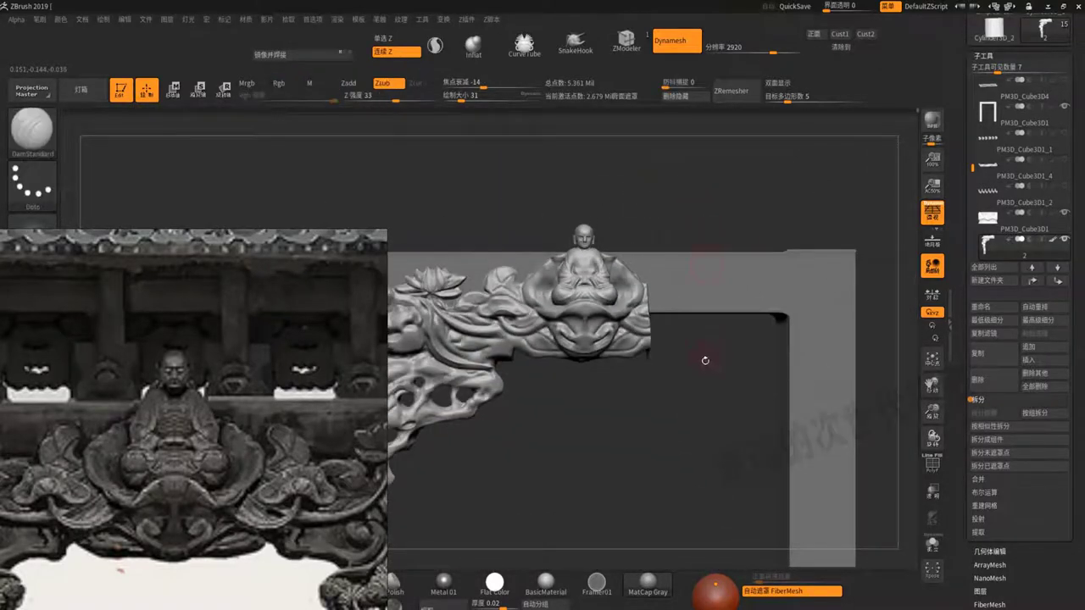
Orbit and zoom in on the seated monk, then switch to the Move brush
{"action": "right_click_drag", "start_coordinate": [704, 363], "coordinate": [644, 339]}
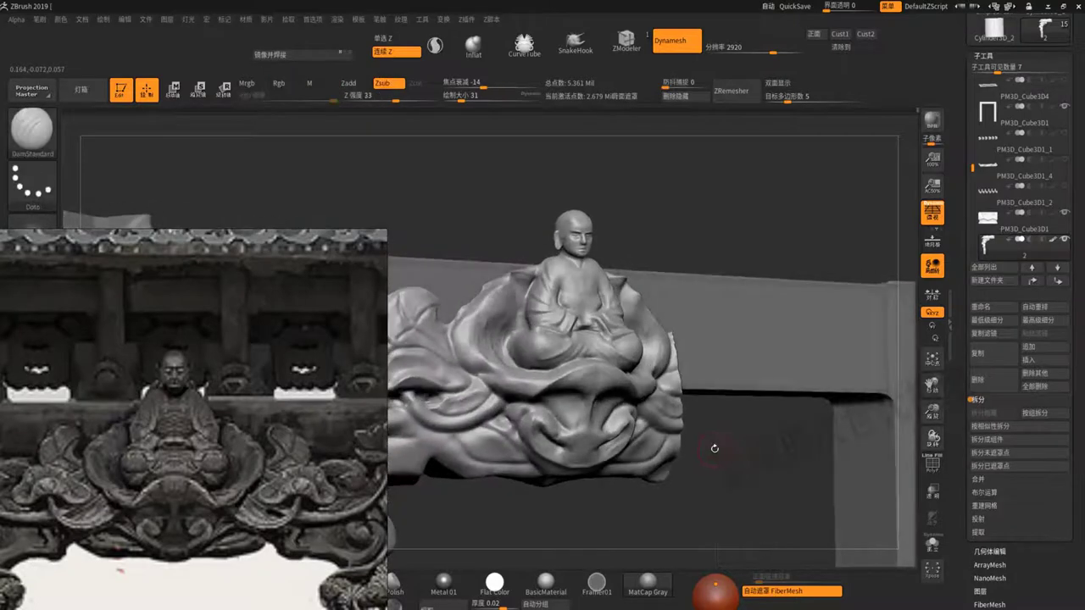
{"action": "right_click_drag", "start_coordinate": [717, 449], "coordinate": [694, 407]}
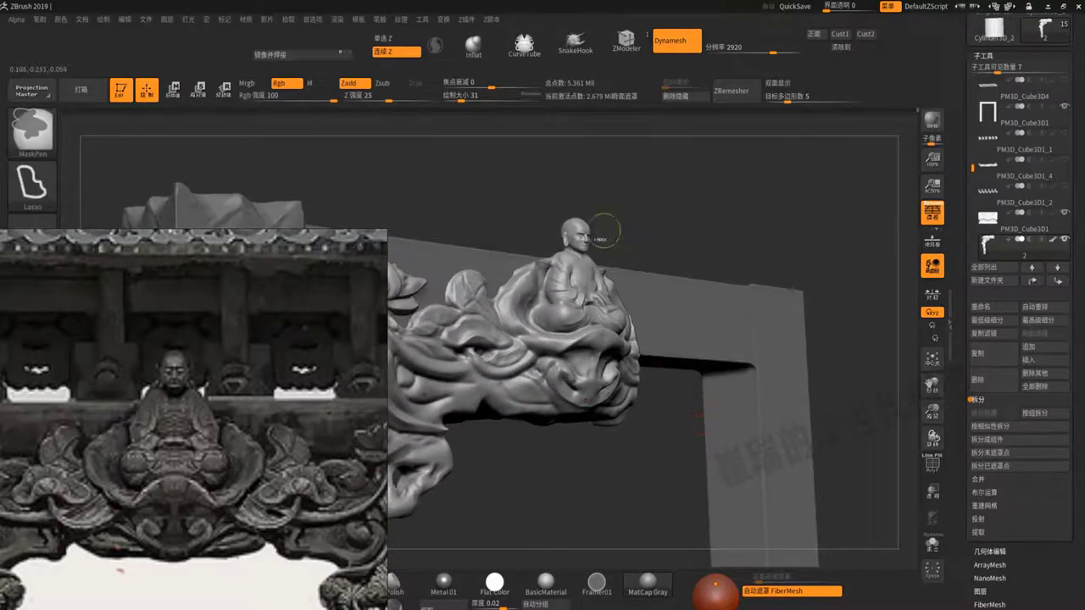
{"action": "mouse_move", "coordinate": [605, 232]}
{"action": "right_mouse_down", "text": "ctrl"}
{"action": "mouse_move", "coordinate": [678, 212]}
{"action": "mouse_move", "coordinate": [625, 245]}
{"action": "mouse_move", "coordinate": [747, 296]}
{"action": "mouse_move", "coordinate": [758, 240]}
{"action": "mouse_move", "coordinate": [561, 286]}
{"action": "mouse_move", "coordinate": [509, 254]}
{"action": "mouse_move", "coordinate": [593, 271]}
{"action": "mouse_move", "coordinate": [619, 307]}
{"action": "right_mouse_up", "text": "ctrl"}
{"action": "key", "text": "space"}
{"action": "key", "text": "b"}
{"action": "key", "text": "m"}
{"action": "key", "text": "v"}
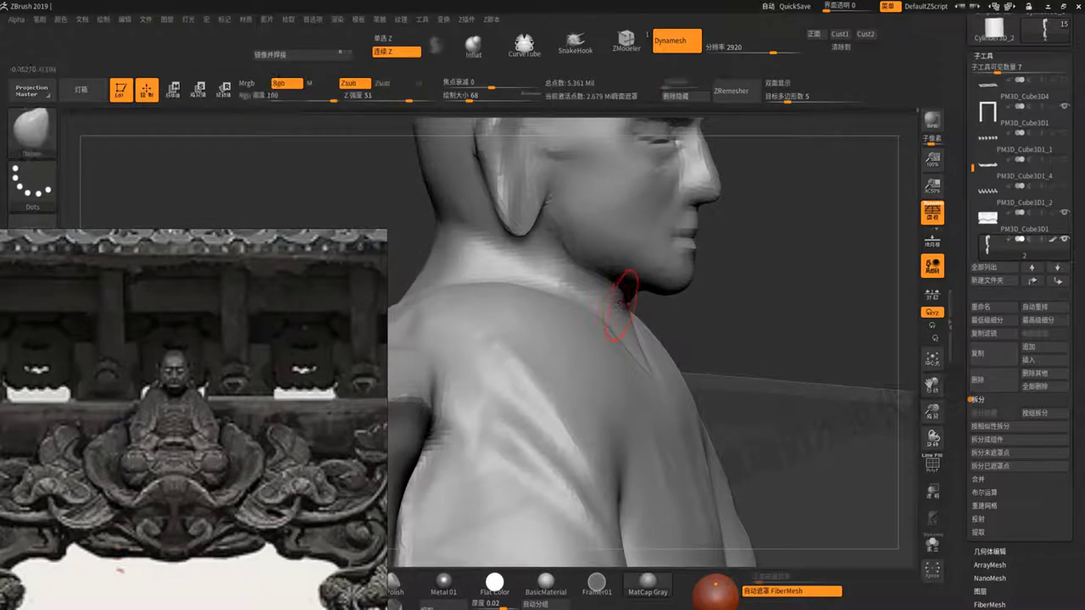
{"action": "key", "text": "space"}
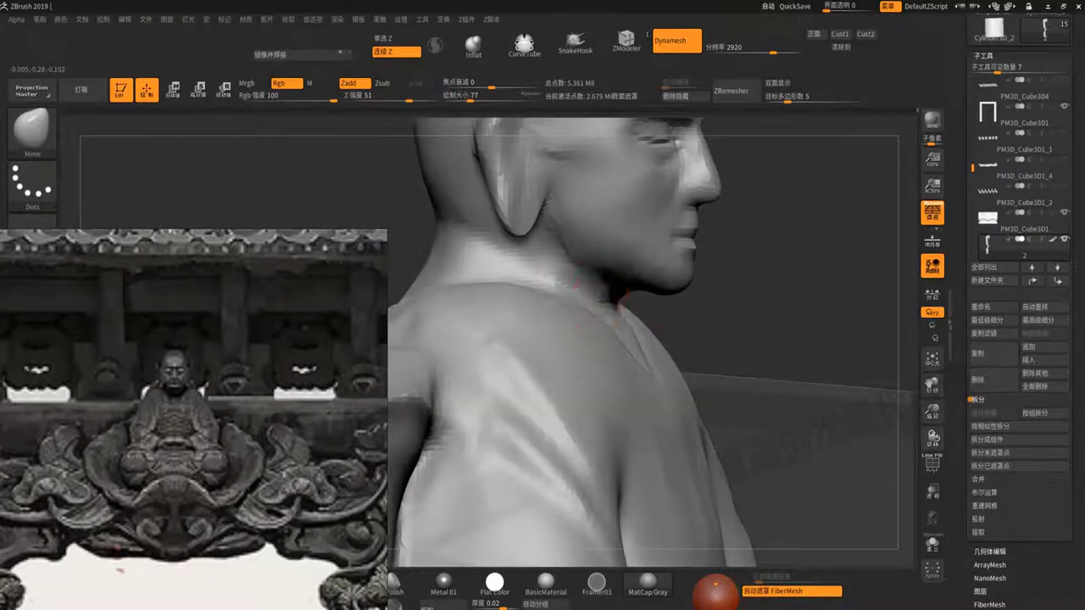
Enlarge the Move brush to size 154 and drag the back of the neck into the shoulder behind the ear
{"action": "mouse_move", "coordinate": [610, 314]}
{"action": "right_mouse_down", "text": "ctrl"}
{"action": "mouse_move", "coordinate": [754, 258]}
{"action": "mouse_move", "coordinate": [593, 280]}
{"action": "right_mouse_up", "text": "ctrl"}
{"action": "key", "text": "space"}
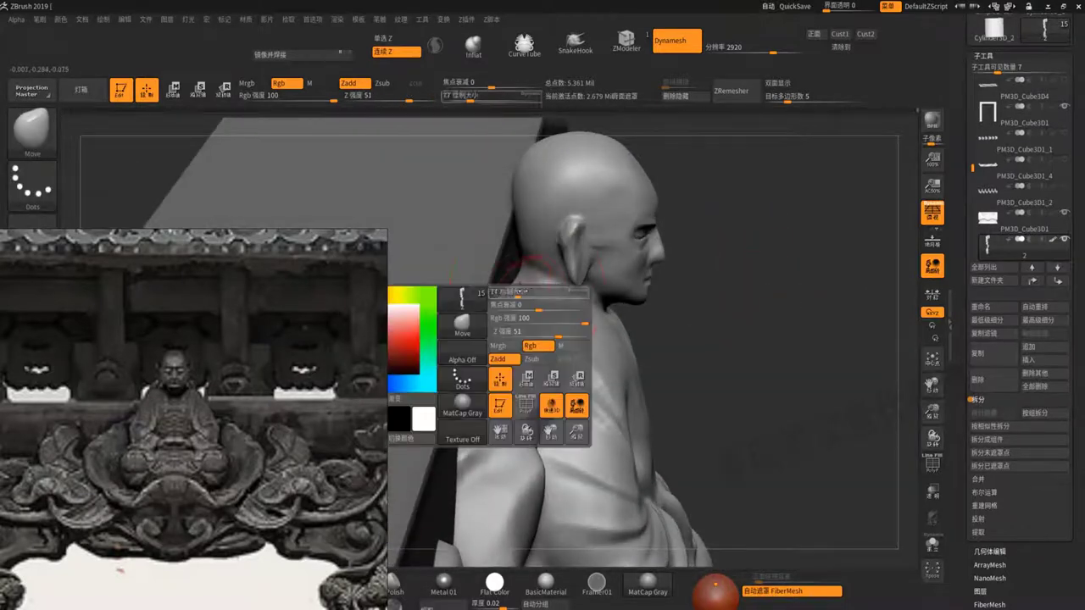
{"action": "left_click_drag", "start_coordinate": [475, 315], "coordinate": [517, 315]}
{"action": "right_click_drag", "start_coordinate": [542, 280], "coordinate": [508, 288], "text": "ctrl"}
{"action": "left_click_drag", "start_coordinate": [509, 291], "coordinate": [529, 254]}
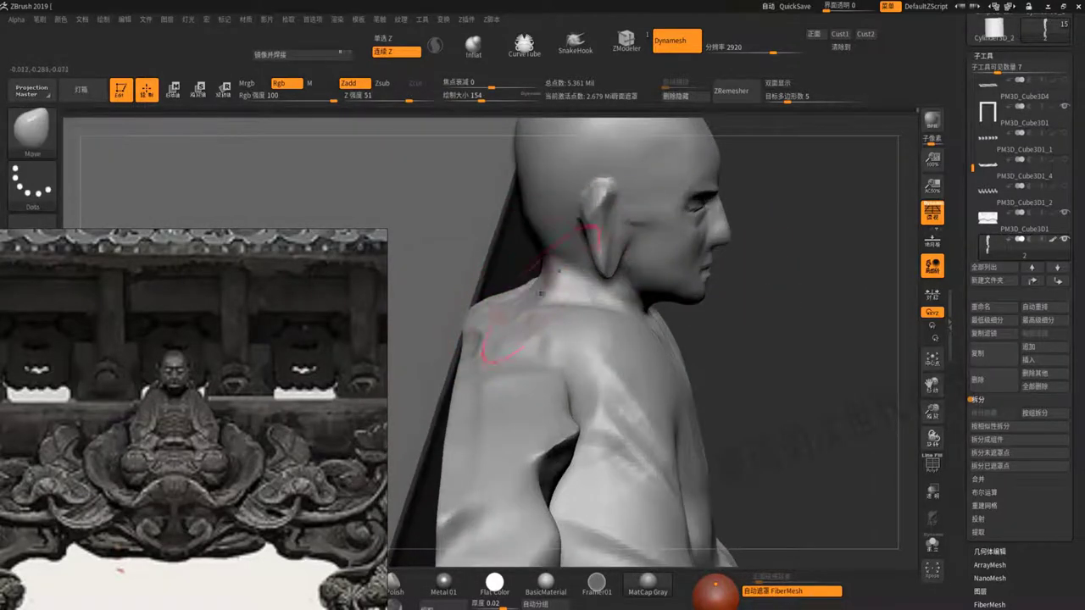
{"action": "left_click_drag", "start_coordinate": [541, 292], "coordinate": [557, 295]}
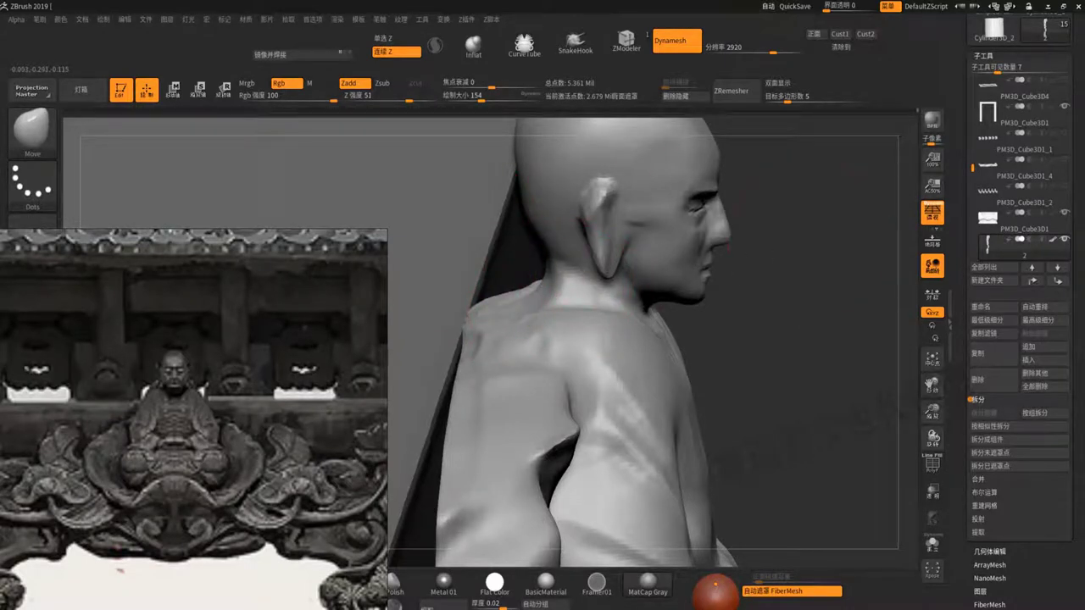
{"action": "right_click_drag", "start_coordinate": [559, 293], "coordinate": [602, 293], "text": "alt"}
{"action": "key", "text": "b"}
{"action": "key", "text": "m"}
{"action": "key", "text": "t"}
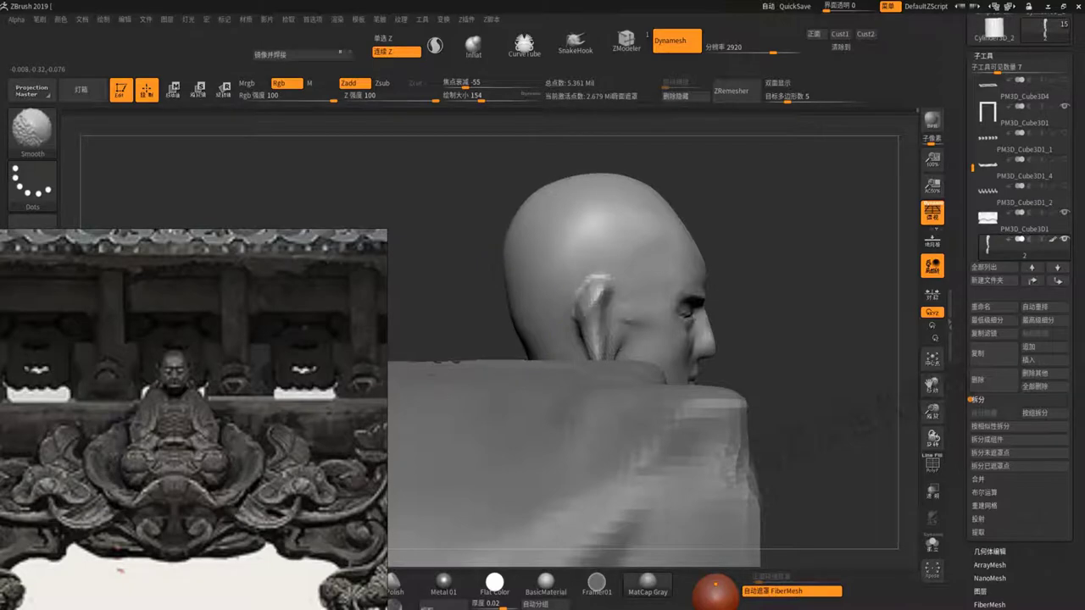
Orbit and zoom around the head, ear and shoulders to inspect the neck from behind
{"action": "mouse_move", "coordinate": [647, 234]}
{"action": "right_mouse_down"}
{"action": "mouse_move", "coordinate": [678, 222]}
{"action": "mouse_move", "coordinate": [827, 235]}
{"action": "mouse_move", "coordinate": [537, 293]}
{"action": "right_mouse_up"}
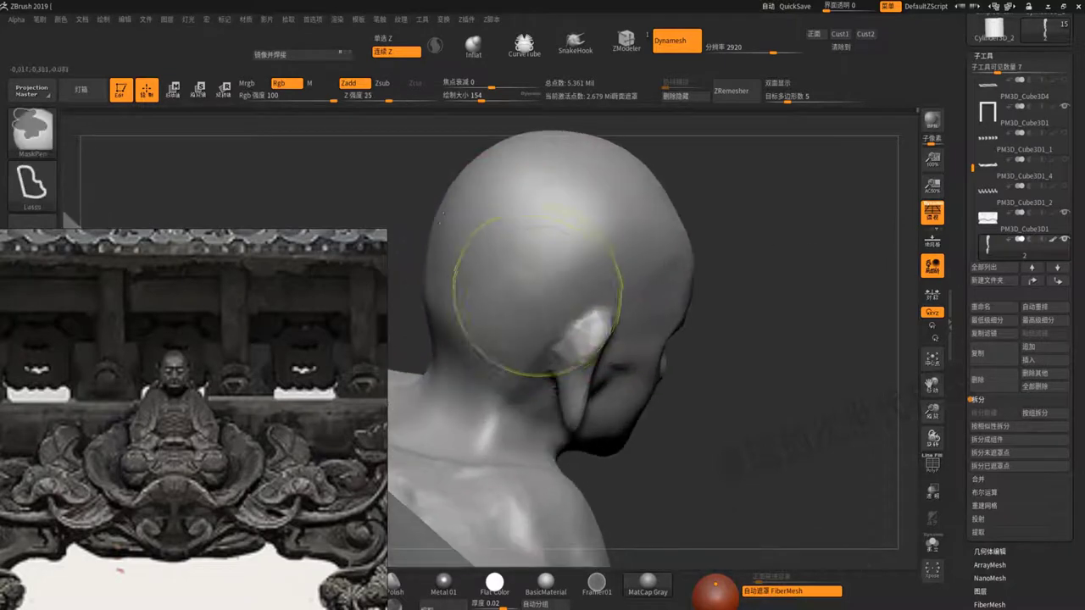
{"action": "right_click_drag", "start_coordinate": [513, 254], "coordinate": [564, 254], "text": "ctrl"}
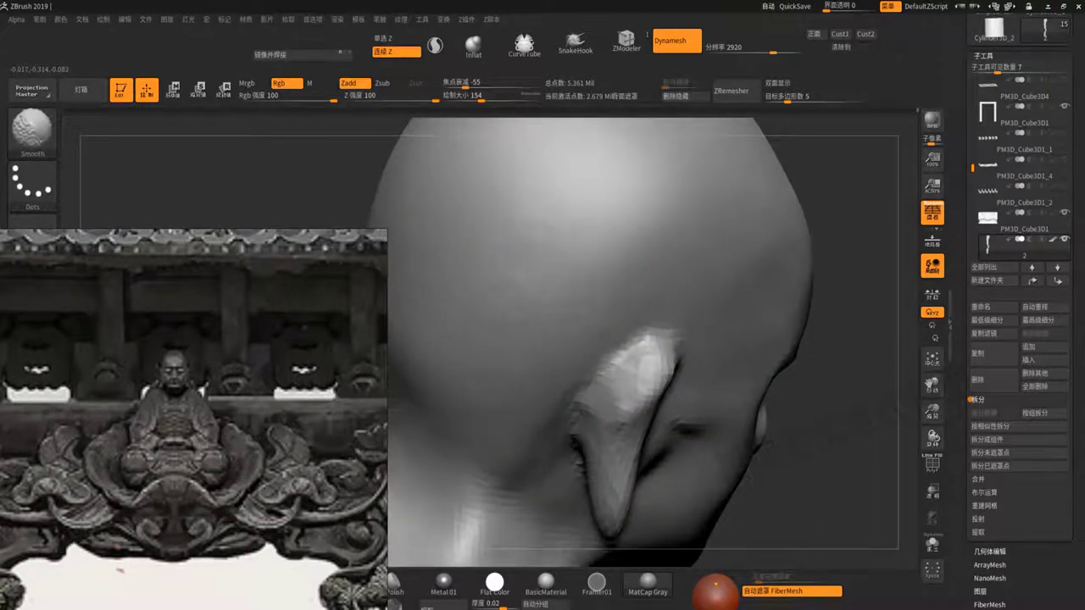
{"action": "right_click_drag", "start_coordinate": [551, 213], "coordinate": [585, 242]}
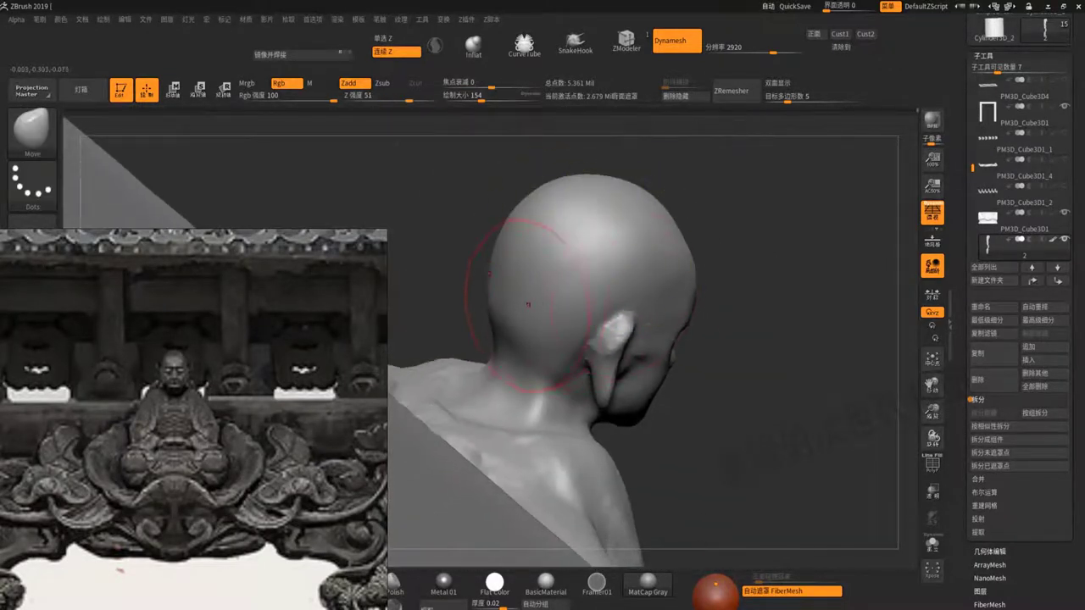
{"action": "mouse_move", "coordinate": [545, 279]}
{"action": "right_mouse_down"}
{"action": "mouse_move", "coordinate": [511, 321]}
{"action": "mouse_move", "coordinate": [627, 331]}
{"action": "right_mouse_up"}
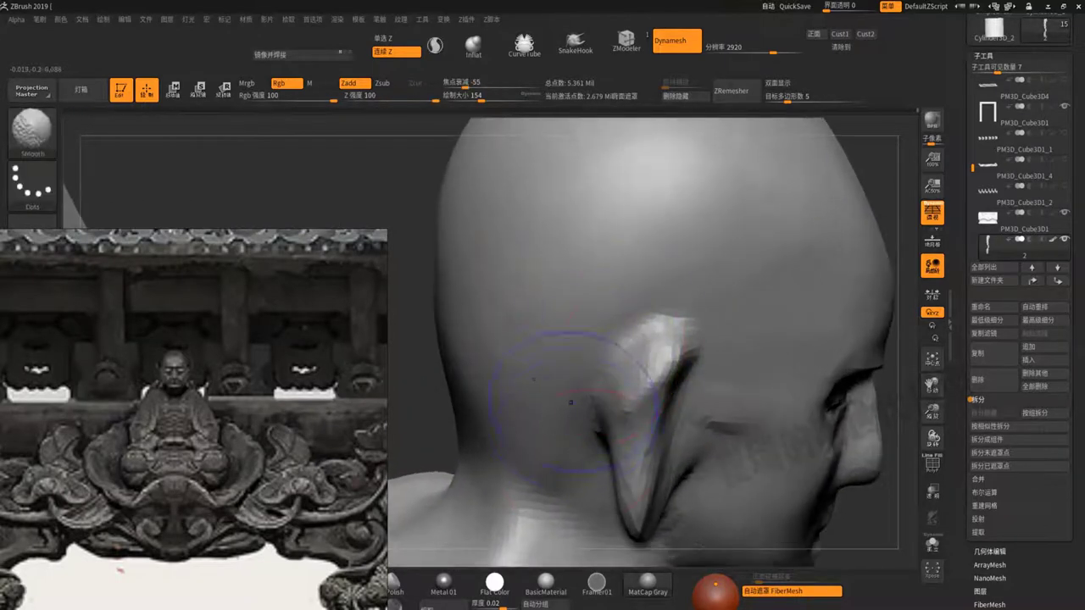
{"action": "mouse_move", "coordinate": [570, 402]}
{"action": "right_mouse_down", "text": "ctrl"}
{"action": "mouse_move", "coordinate": [520, 328]}
{"action": "mouse_move", "coordinate": [700, 344]}
{"action": "right_mouse_up", "text": "ctrl"}
{"action": "left_click_drag", "start_coordinate": [694, 378], "coordinate": [582, 443], "text": "alt"}
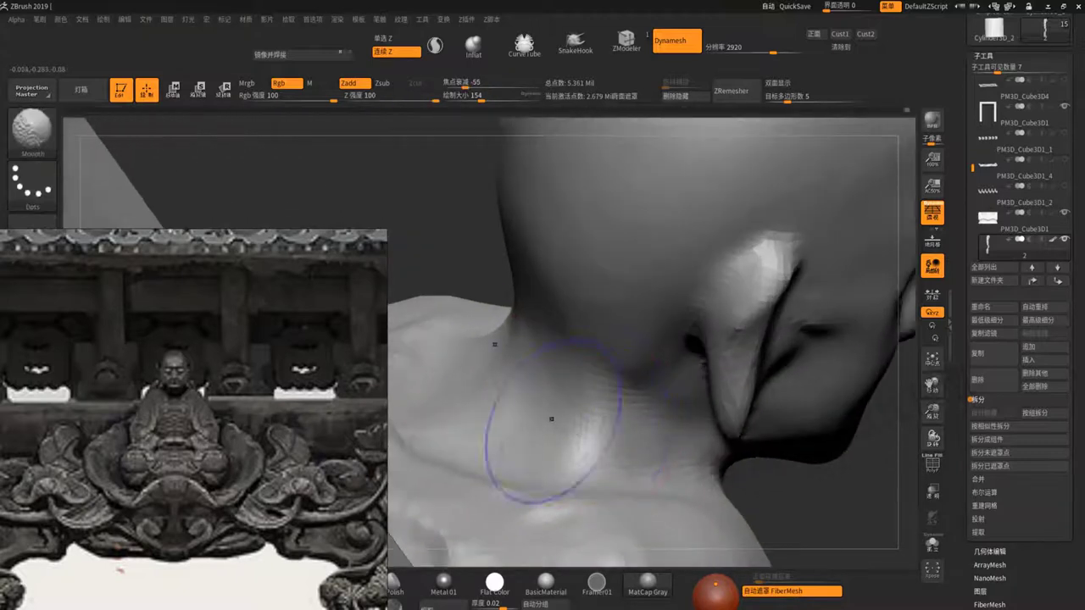
Close in on the neck from behind, then back out to a front view showing the carved base
{"action": "right_click_drag", "start_coordinate": [509, 365], "coordinate": [508, 404], "text": "ctrl"}
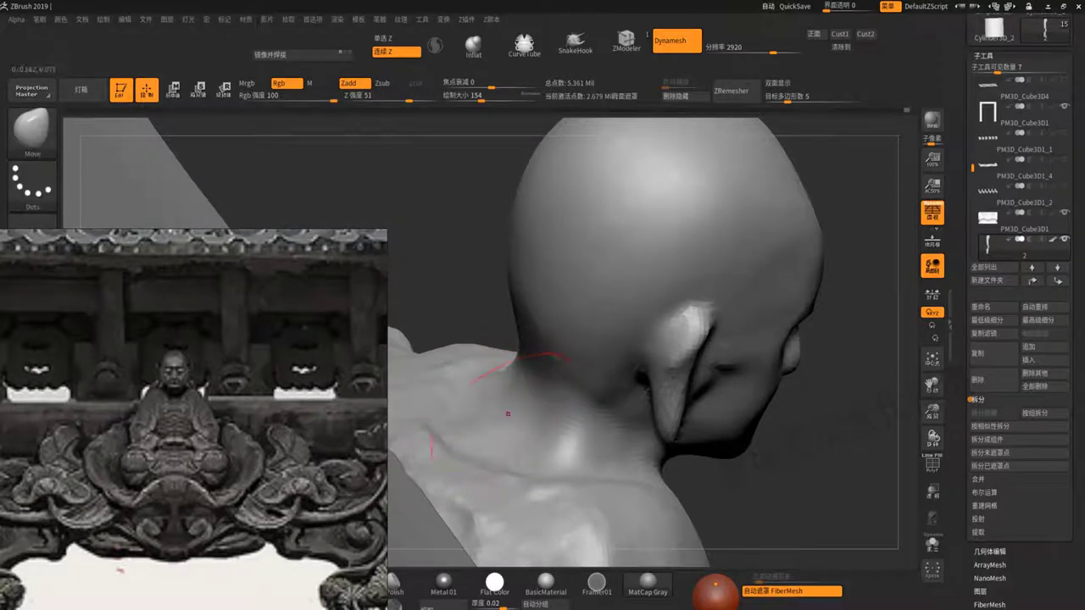
{"action": "mouse_move", "coordinate": [508, 414]}
{"action": "right_mouse_down"}
{"action": "mouse_move", "coordinate": [754, 410]}
{"action": "mouse_move", "coordinate": [644, 399]}
{"action": "right_mouse_up"}
{"action": "right_click_drag", "start_coordinate": [581, 387], "coordinate": [748, 381]}
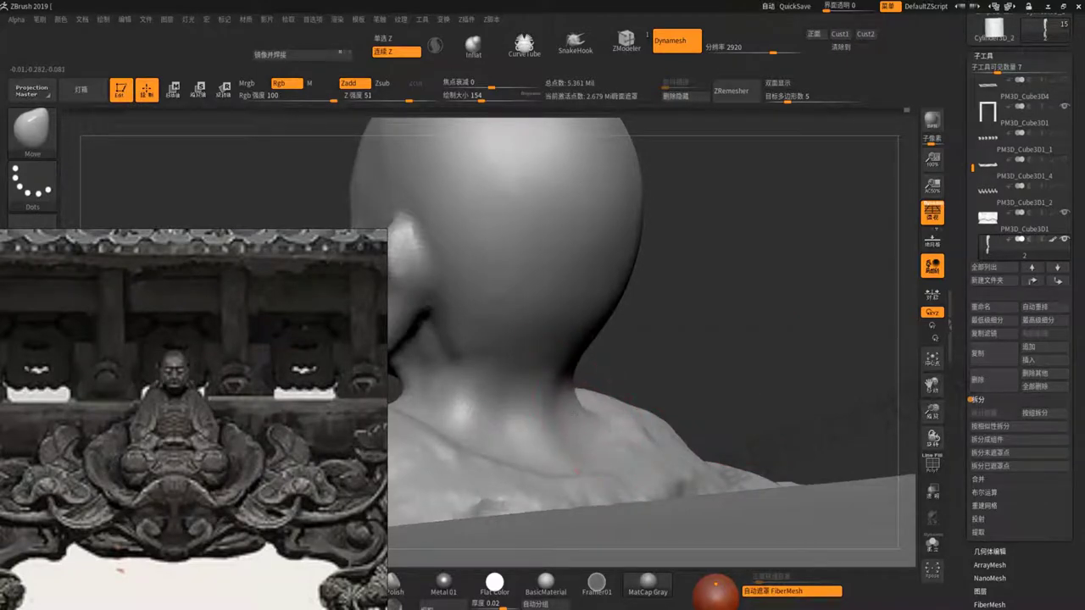
{"action": "mouse_move", "coordinate": [598, 410]}
{"action": "right_mouse_down", "text": "ctrl"}
{"action": "mouse_move", "coordinate": [700, 310]}
{"action": "mouse_move", "coordinate": [690, 272]}
{"action": "mouse_move", "coordinate": [763, 280]}
{"action": "right_mouse_up", "text": "ctrl"}
{"action": "right_click_drag", "start_coordinate": [690, 242], "coordinate": [657, 207], "text": "ctrl"}
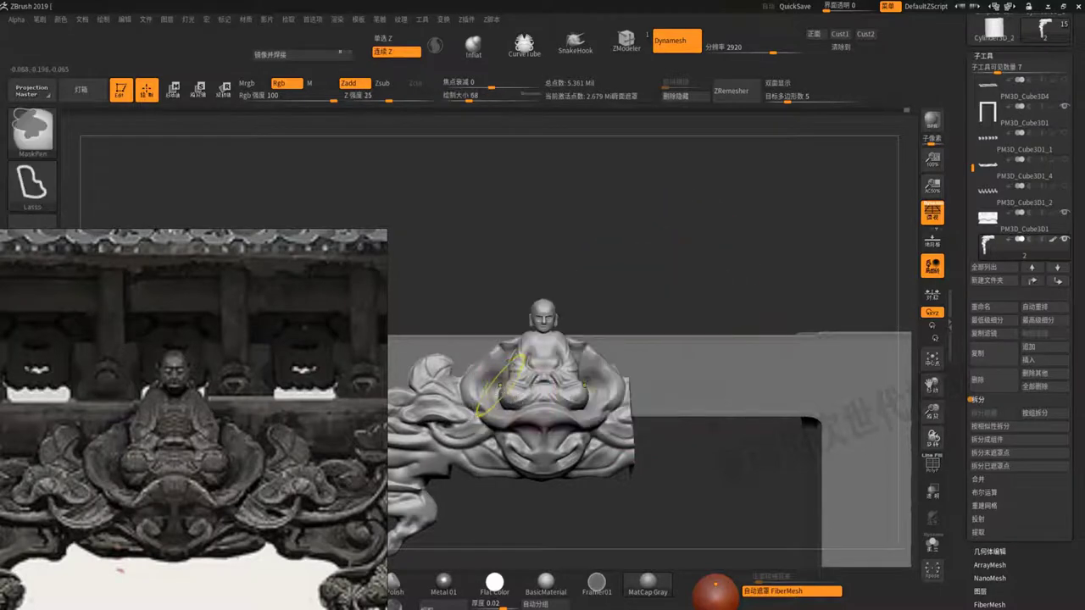
Zoom in on the torso and build up the chest with mirrored ClayBuildup strokes
{"action": "mouse_move", "coordinate": [666, 280]}
{"action": "right_mouse_down", "text": "ctrl"}
{"action": "mouse_move", "coordinate": [615, 391]}
{"action": "mouse_move", "coordinate": [628, 254]}
{"action": "right_mouse_up", "text": "ctrl"}
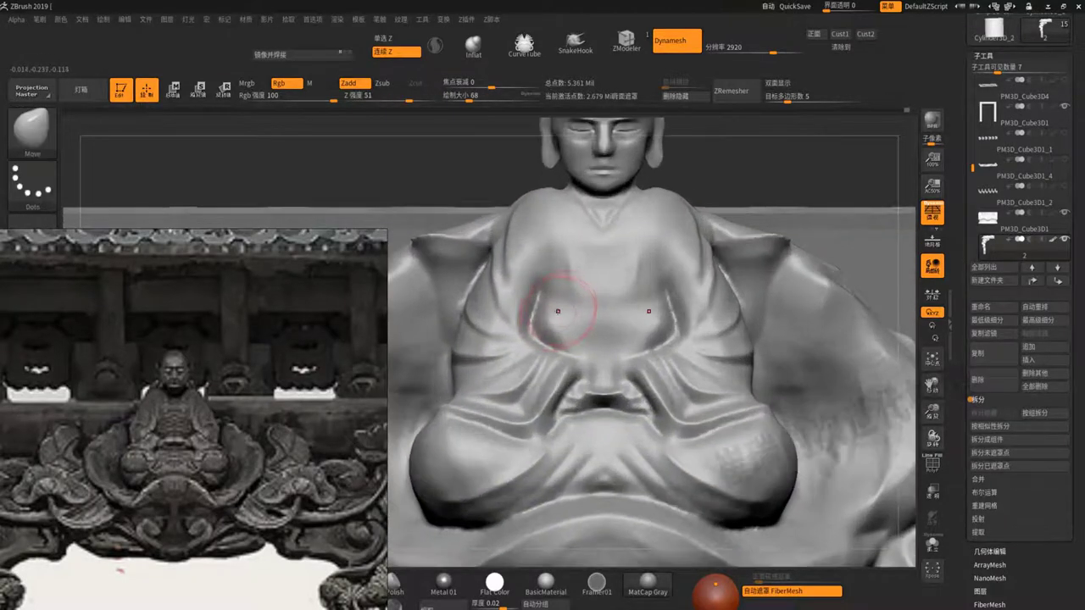
{"action": "right_click_drag", "start_coordinate": [547, 315], "coordinate": [563, 319], "text": "ctrl"}
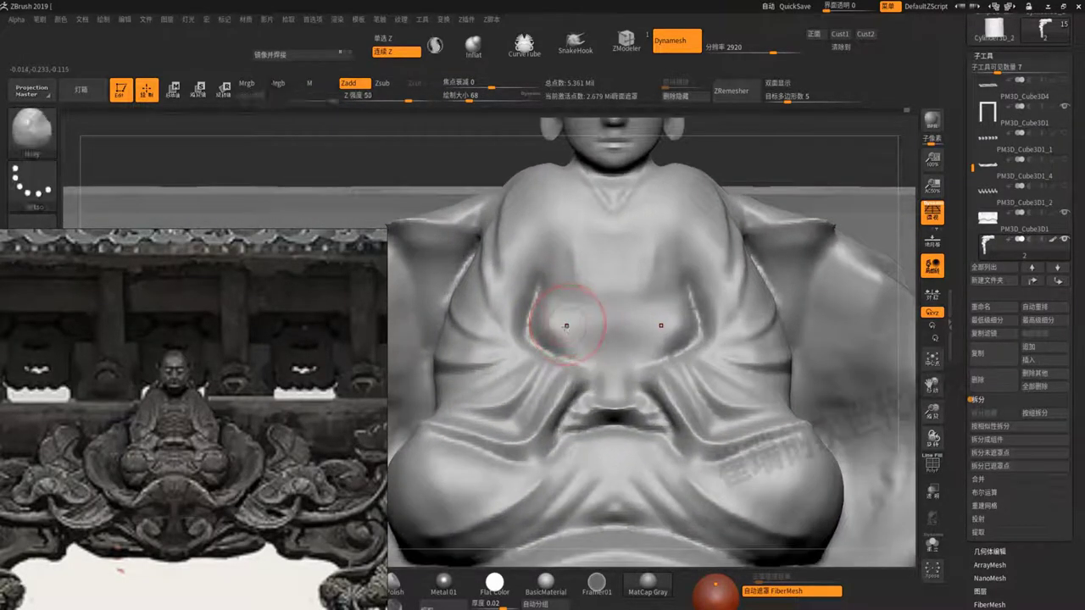
{"action": "key", "text": "space"}
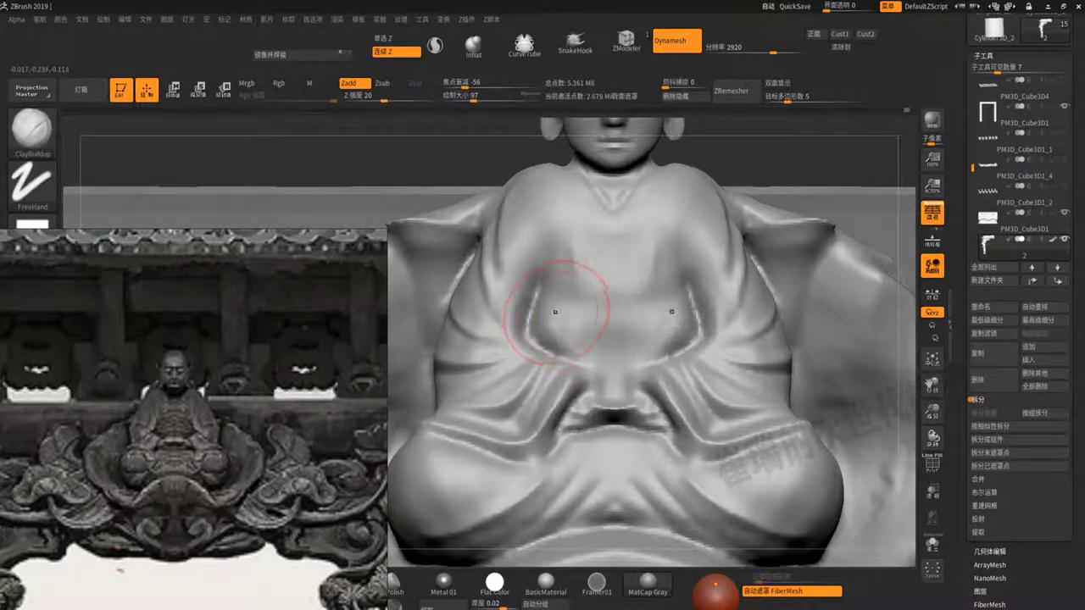
{"action": "left_click_drag", "start_coordinate": [564, 315], "coordinate": [566, 326]}
{"action": "mouse_move", "coordinate": [566, 327]}
{"action": "right_mouse_down", "text": "ctrl"}
{"action": "mouse_move", "coordinate": [598, 197]}
{"action": "mouse_move", "coordinate": [571, 315]}
{"action": "right_mouse_up", "text": "ctrl"}
Smooth the ripples on the chest and belly, checking from several angles
{"action": "left_click_drag", "start_coordinate": [712, 389], "coordinate": [642, 387], "text": "shift"}
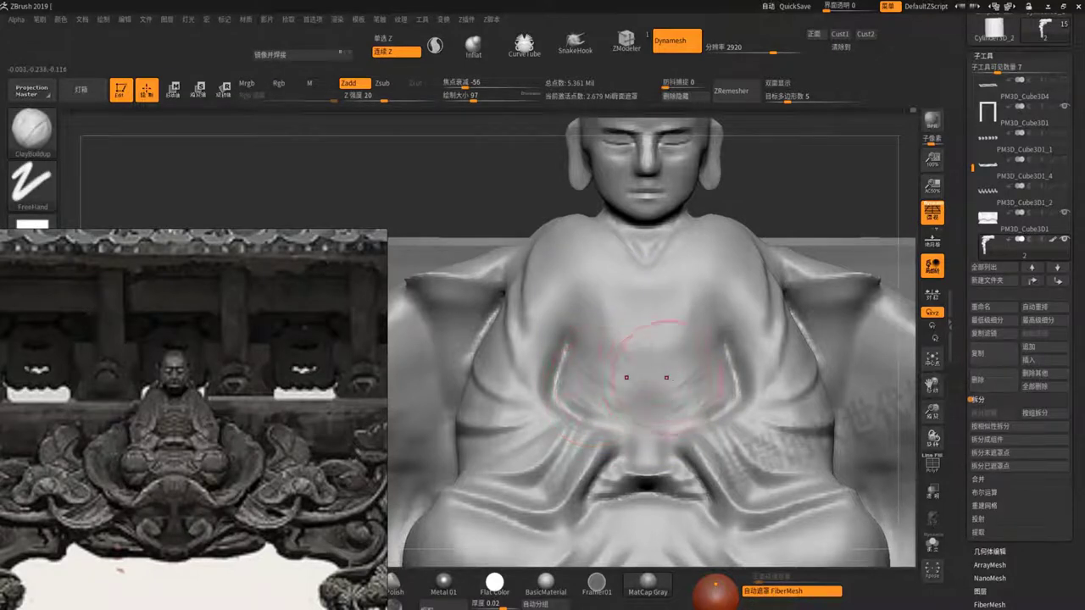
{"action": "left_click_drag", "start_coordinate": [645, 377], "coordinate": [634, 310], "text": "shift"}
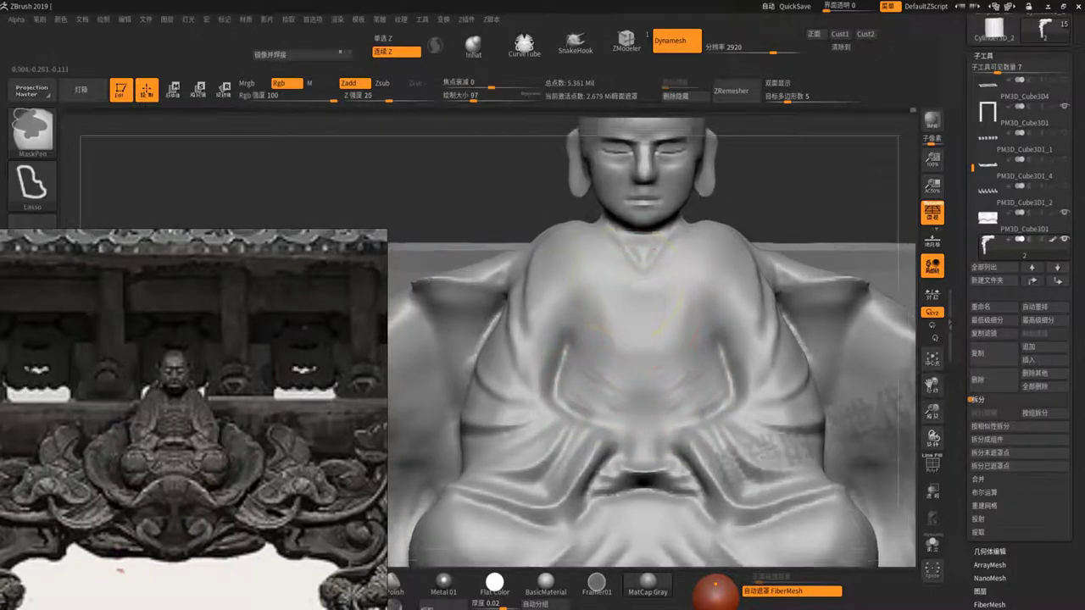
{"action": "right_click_drag", "start_coordinate": [633, 311], "coordinate": [617, 278], "text": "ctrl"}
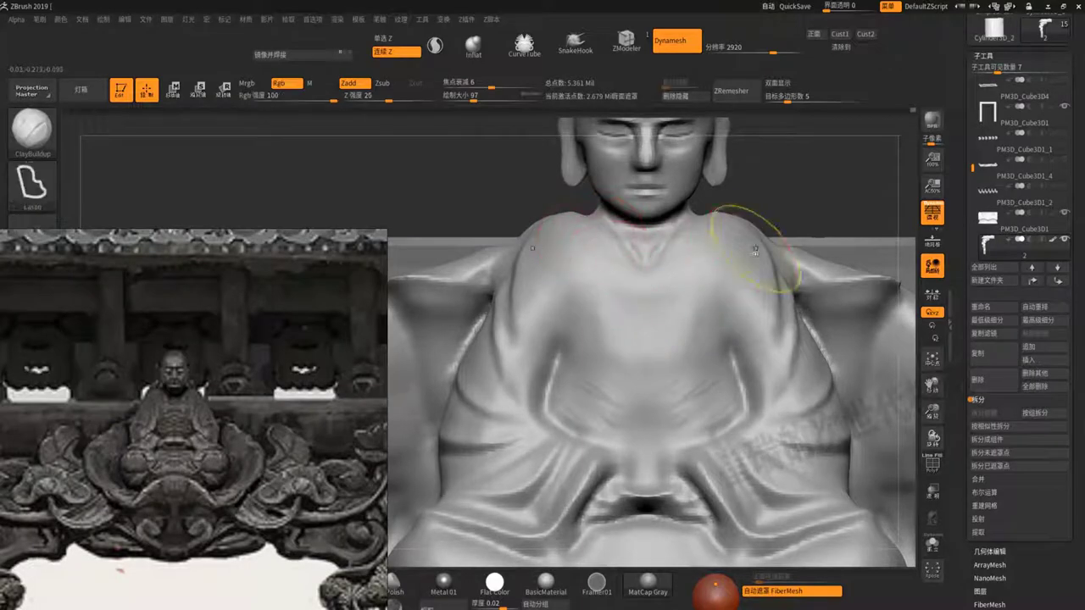
{"action": "right_click_drag", "start_coordinate": [755, 250], "coordinate": [706, 241], "text": "ctrl"}
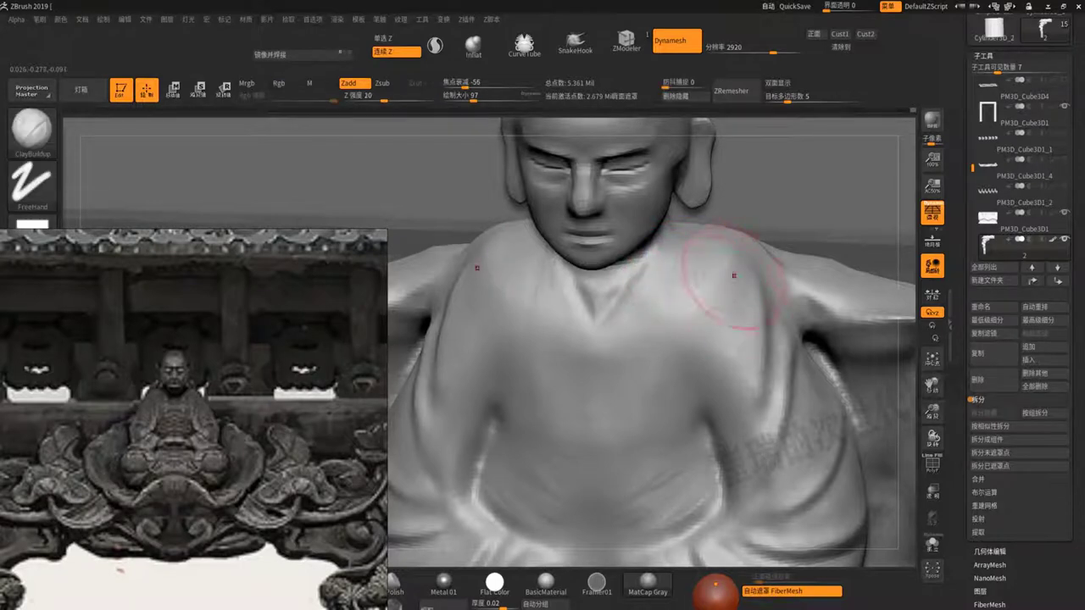
{"action": "mouse_move", "coordinate": [698, 322]}
{"action": "right_mouse_down", "text": "ctrl"}
{"action": "mouse_move", "coordinate": [699, 289]}
{"action": "mouse_move", "coordinate": [810, 239]}
{"action": "mouse_move", "coordinate": [602, 323]}
{"action": "right_mouse_up", "text": "ctrl"}
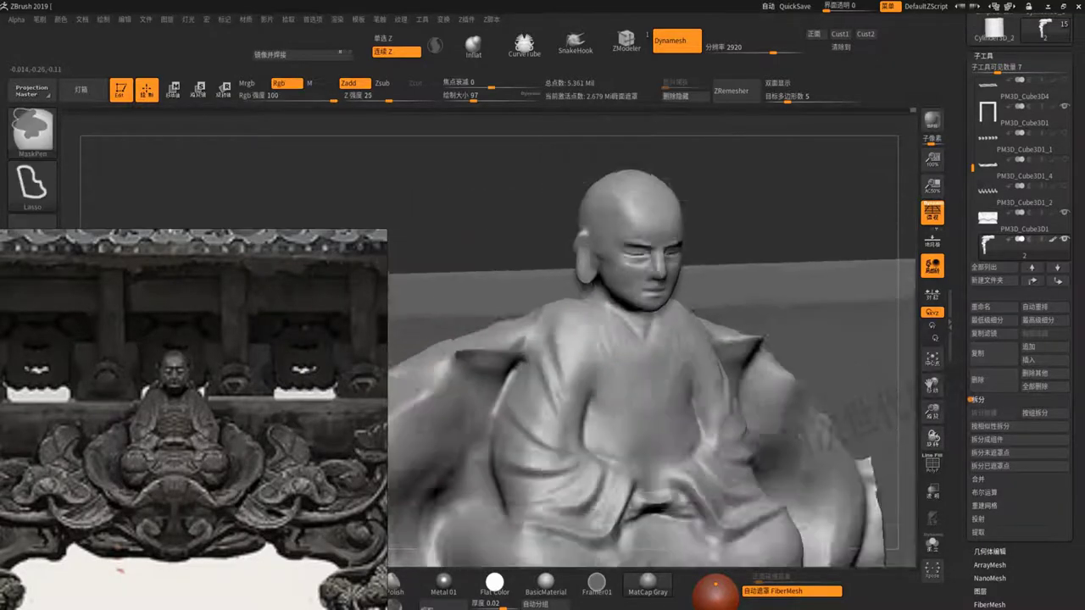
{"action": "mouse_move", "coordinate": [619, 339]}
{"action": "right_mouse_down", "text": "ctrl"}
{"action": "mouse_move", "coordinate": [702, 291]}
{"action": "mouse_move", "coordinate": [584, 343]}
{"action": "right_mouse_up", "text": "ctrl"}
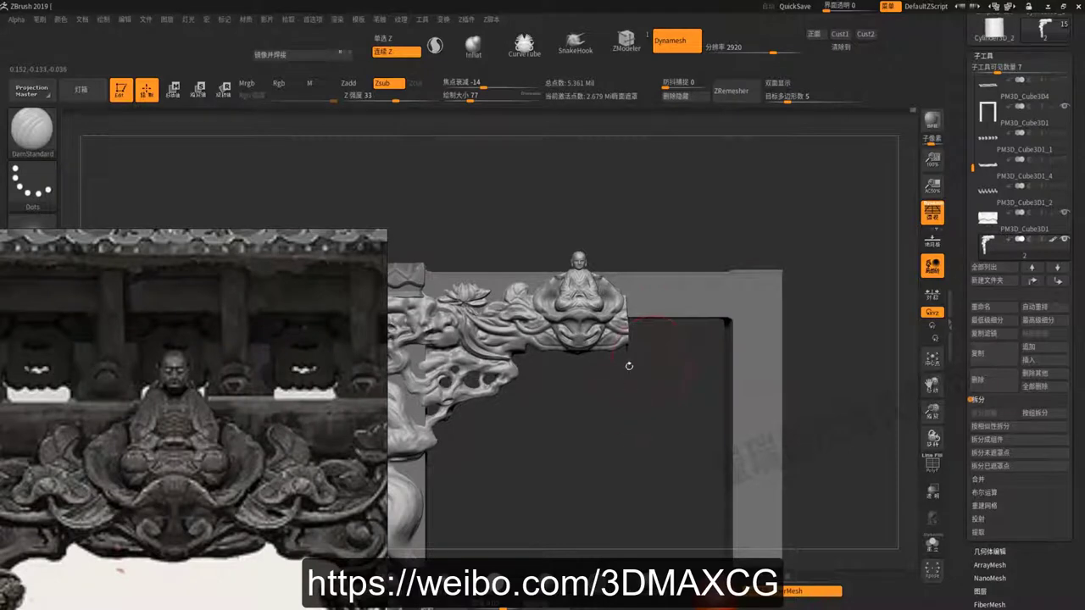
Add ClayBuildup to both robe shoulders and smooth away the scratchy marks
{"action": "mouse_move", "coordinate": [597, 390]}
{"action": "right_mouse_down", "text": "ctrl"}
{"action": "mouse_move", "coordinate": [673, 236]}
{"action": "mouse_move", "coordinate": [557, 262]}
{"action": "mouse_move", "coordinate": [526, 322]}
{"action": "right_mouse_up", "text": "ctrl"}
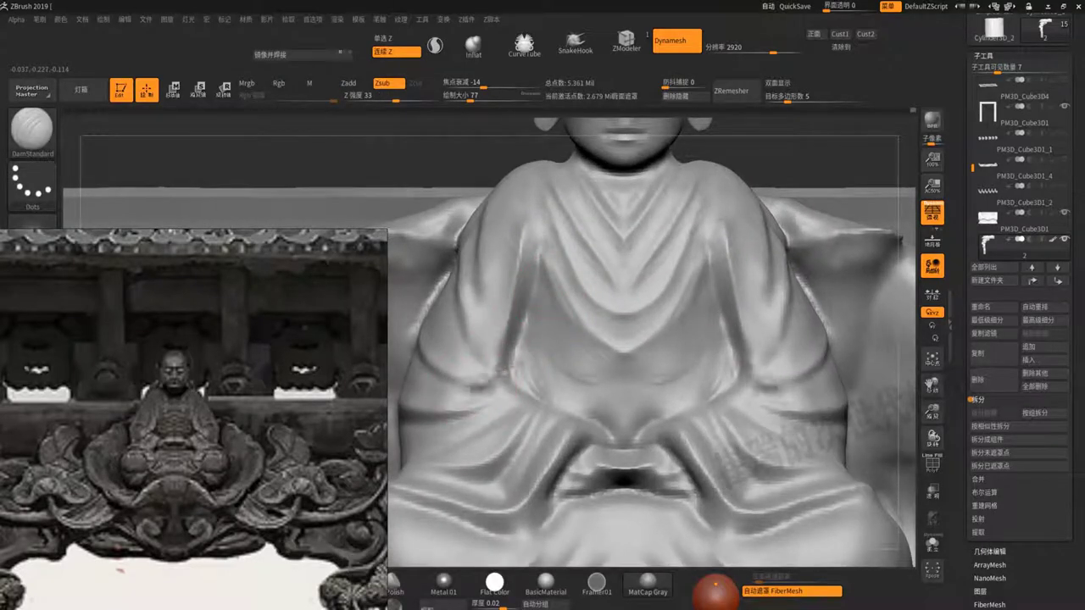
{"action": "key", "text": "b"}
{"action": "key", "text": "c"}
{"action": "key", "text": "b"}
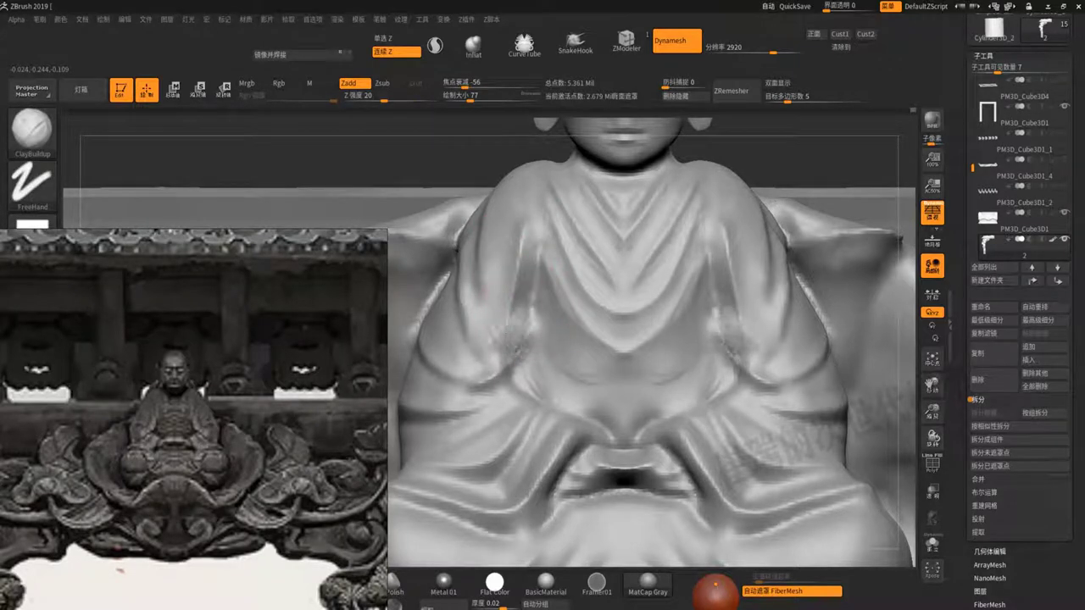
{"action": "left_click_drag", "start_coordinate": [512, 283], "coordinate": [508, 339]}
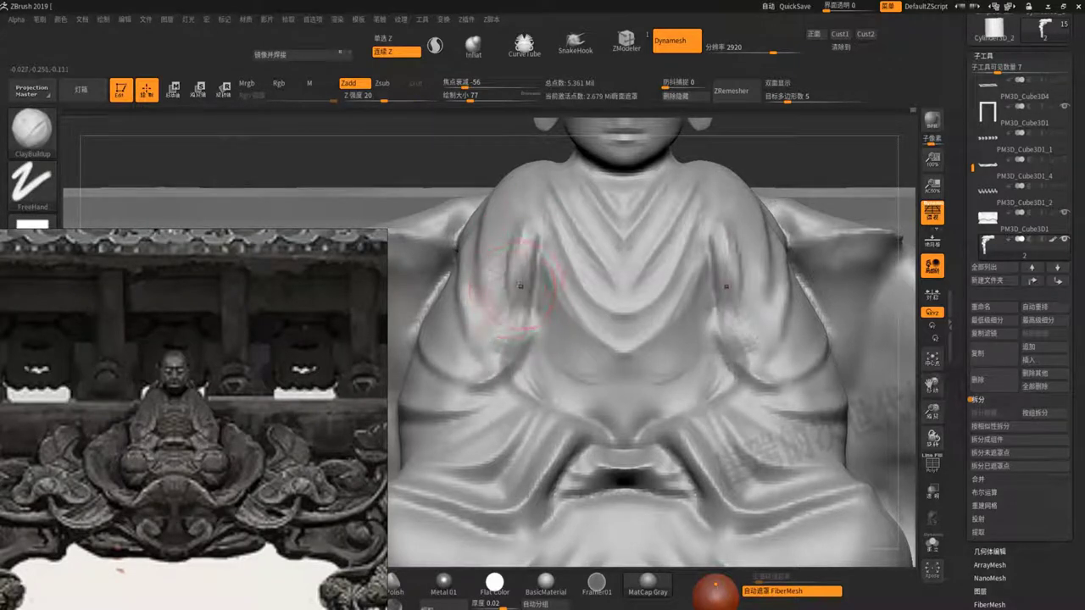
{"action": "key", "text": "shift"}
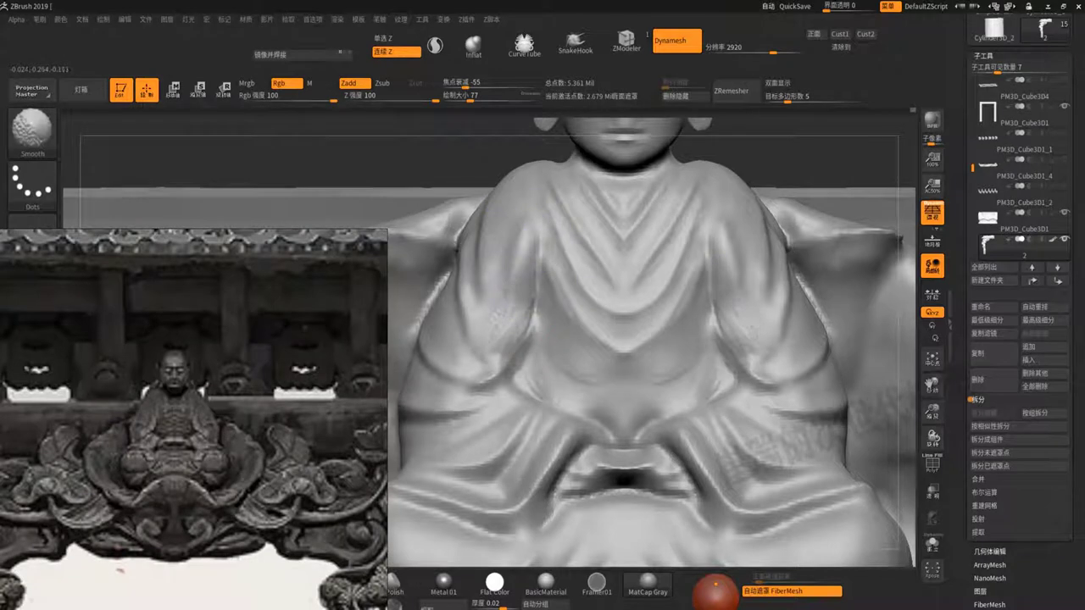
{"action": "left_click_drag", "start_coordinate": [524, 233], "coordinate": [509, 317], "text": "shift"}
Carve a DamStandard groove down the robe fold and a curved groove across the chest folds
{"action": "key", "text": "b"}
{"action": "key", "text": "d"}
{"action": "key", "text": "s"}
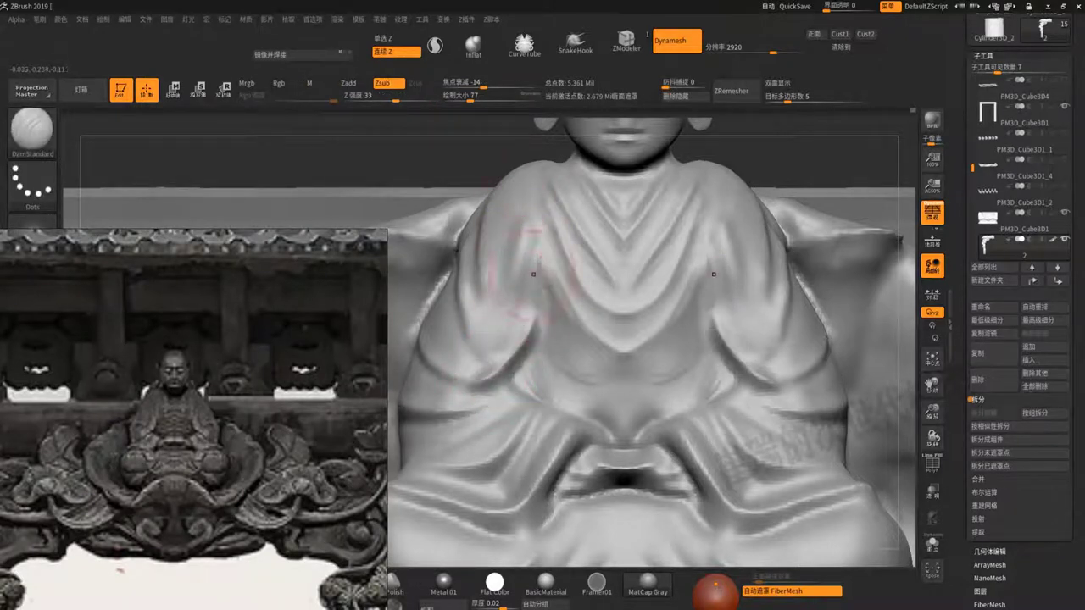
{"action": "left_click_drag", "start_coordinate": [552, 247], "coordinate": [500, 390]}
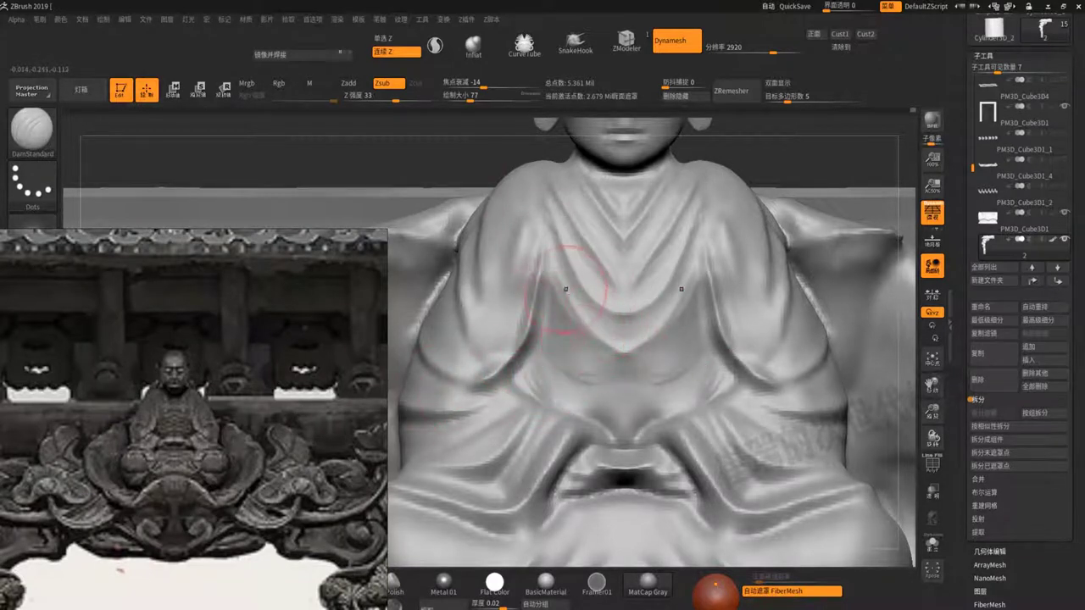
{"action": "key", "text": "shift"}
{"action": "left_click_drag", "start_coordinate": [574, 273], "coordinate": [583, 296]}
{"action": "key", "text": "b"}
{"action": "key", "text": "c"}
{"action": "key", "text": "b"}
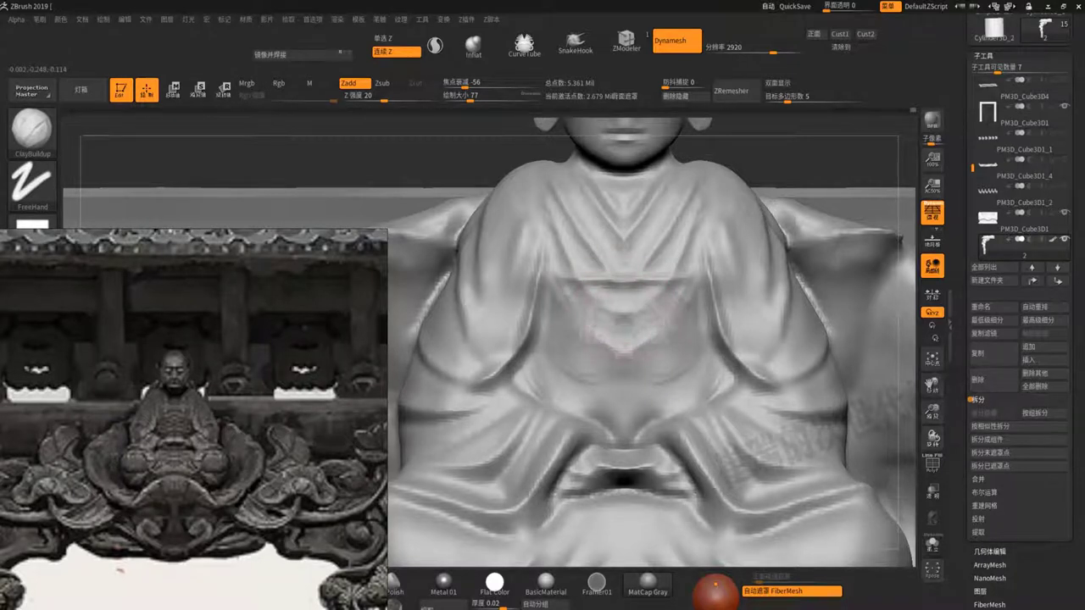
Soften, then recut and deepen the crease line across the chest
{"action": "left_click_drag", "start_coordinate": [569, 314], "coordinate": [593, 292], "text": "shift"}
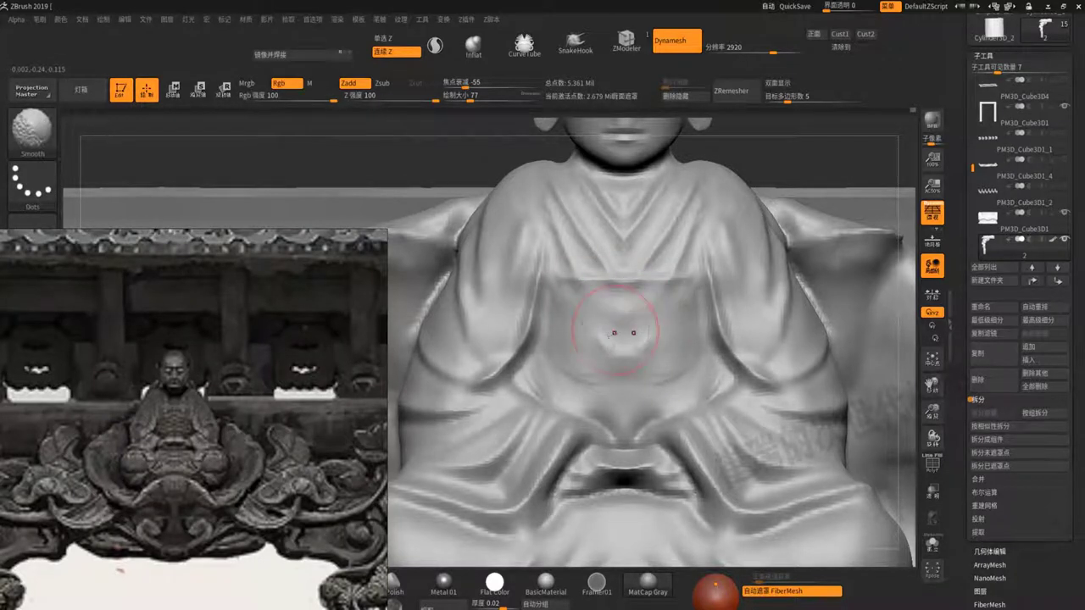
{"action": "key", "text": "shift"}
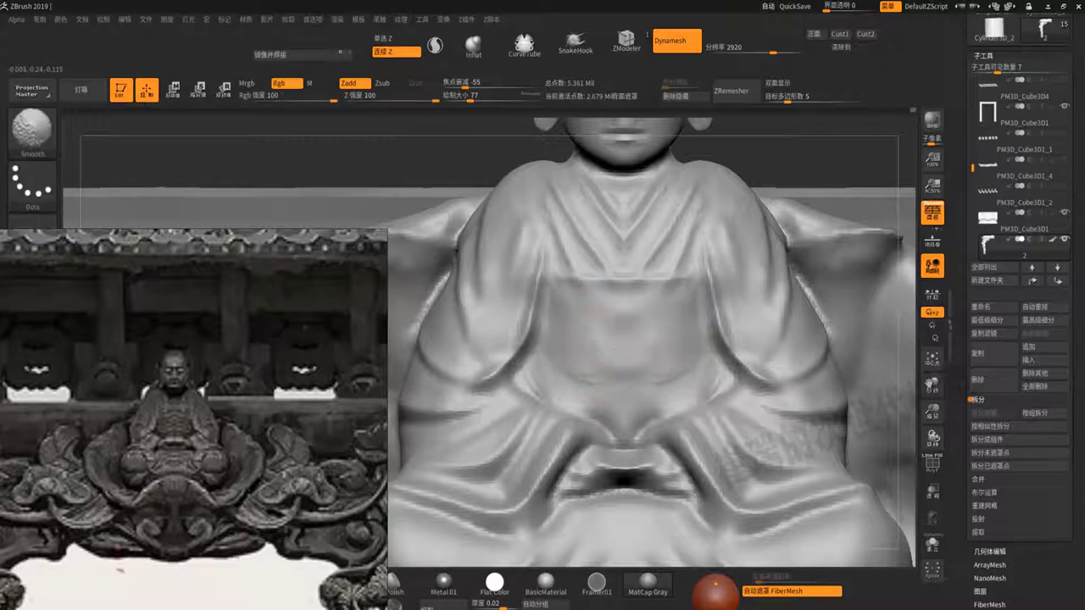
{"action": "mouse_move", "coordinate": [644, 305]}
{"action": "right_mouse_down", "text": "ctrl"}
{"action": "mouse_move", "coordinate": [683, 262]}
{"action": "mouse_move", "coordinate": [582, 349]}
{"action": "mouse_move", "coordinate": [596, 356]}
{"action": "right_mouse_up", "text": "ctrl"}
{"action": "key", "text": "shift"}
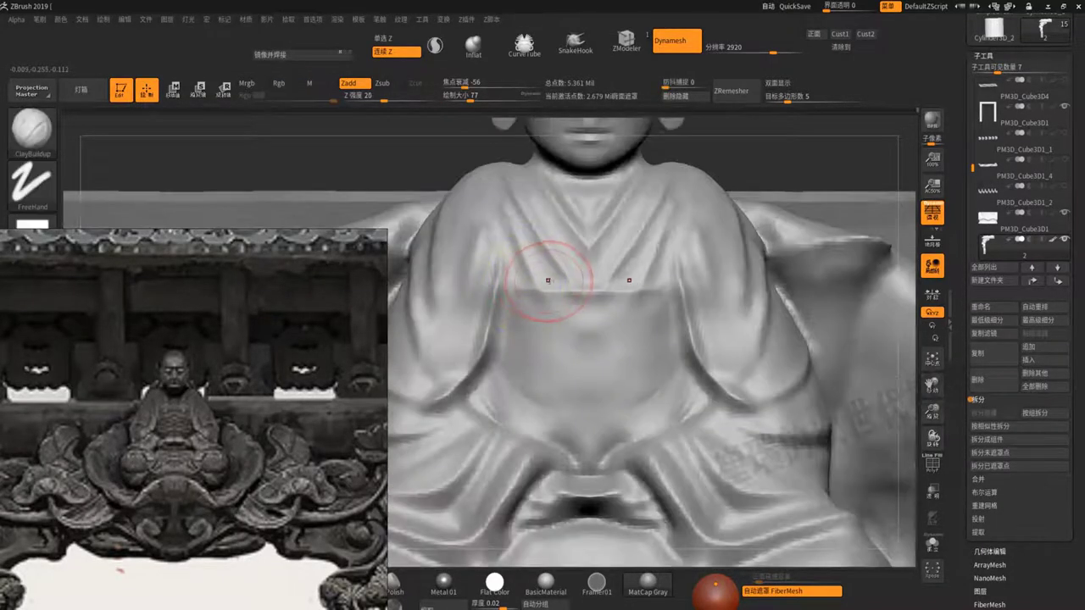
{"action": "left_click_drag", "start_coordinate": [543, 284], "coordinate": [644, 280]}
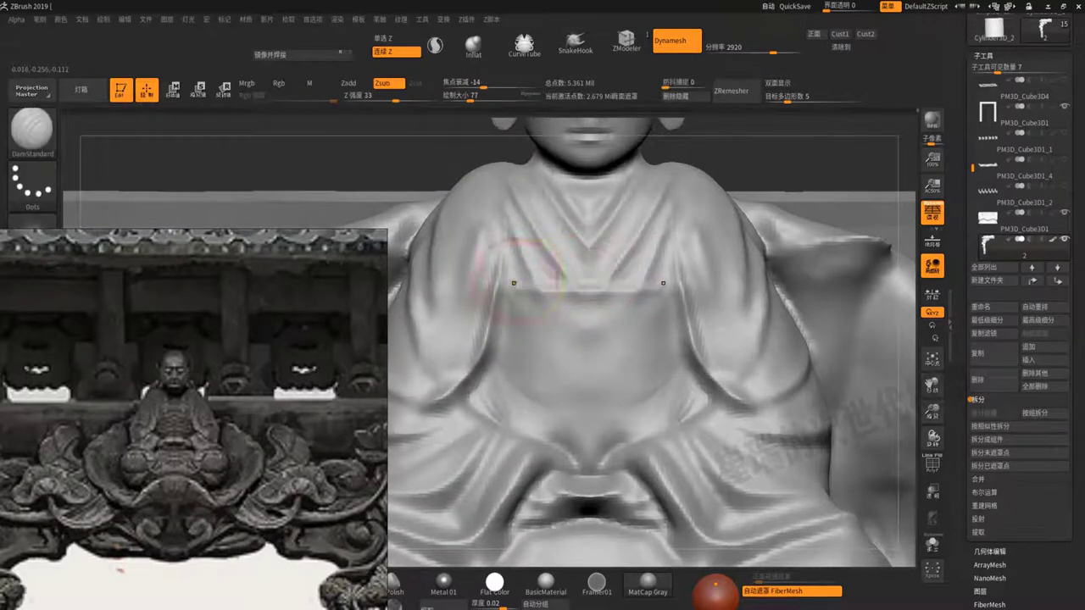
{"action": "left_click_drag", "start_coordinate": [508, 284], "coordinate": [618, 284]}
{"action": "key", "text": "shift"}
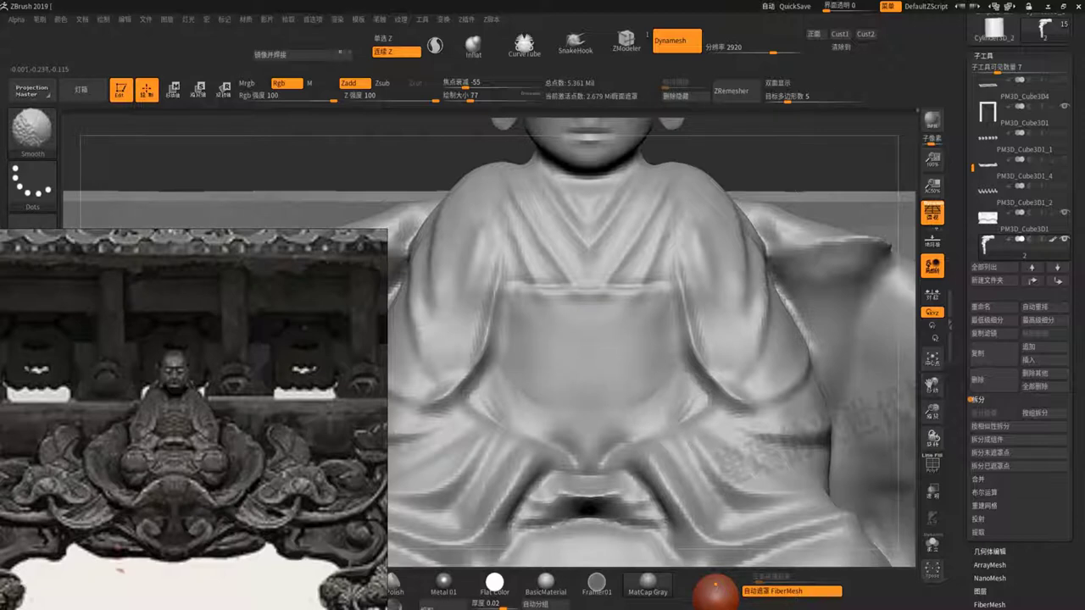
Carve and deepen the crease in the left chest fold
{"action": "right_click_drag", "start_coordinate": [545, 314], "coordinate": [485, 387], "text": "ctrl"}
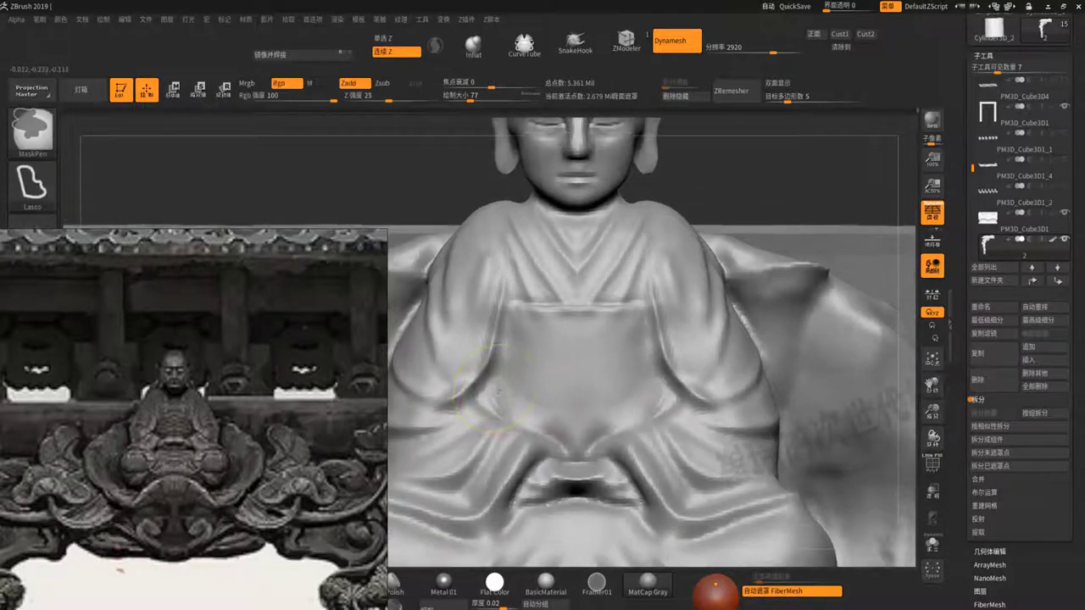
{"action": "left_click_drag", "start_coordinate": [485, 387], "coordinate": [527, 438]}
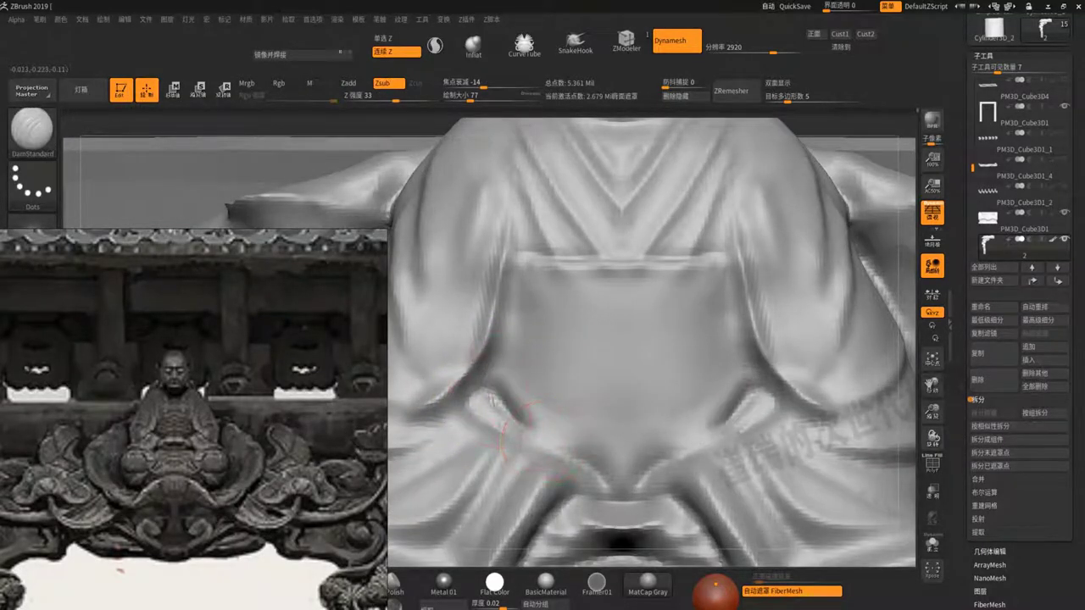
{"action": "mouse_move", "coordinate": [496, 408]}
{"action": "left_mouse_down"}
{"action": "mouse_move", "coordinate": [503, 362]}
{"action": "mouse_move", "coordinate": [532, 405]}
{"action": "mouse_move", "coordinate": [593, 445]}
{"action": "left_mouse_up"}
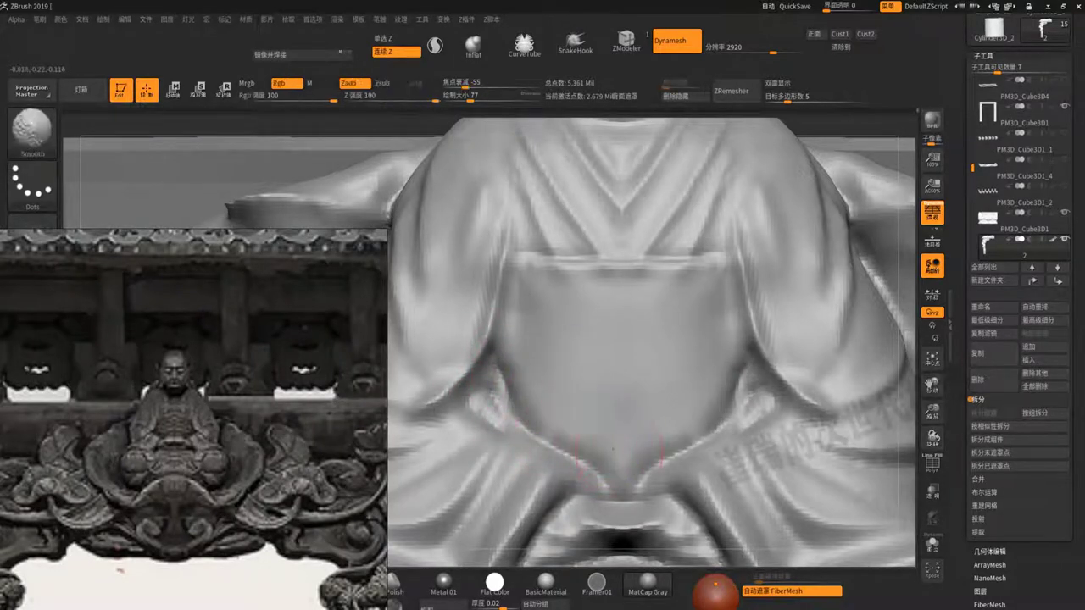
{"action": "mouse_move", "coordinate": [607, 423]}
{"action": "right_mouse_down", "text": "ctrl"}
{"action": "mouse_move", "coordinate": [559, 328]}
{"action": "mouse_move", "coordinate": [678, 267]}
{"action": "mouse_move", "coordinate": [577, 313]}
{"action": "mouse_move", "coordinate": [590, 305]}
{"action": "right_mouse_up", "text": "ctrl"}
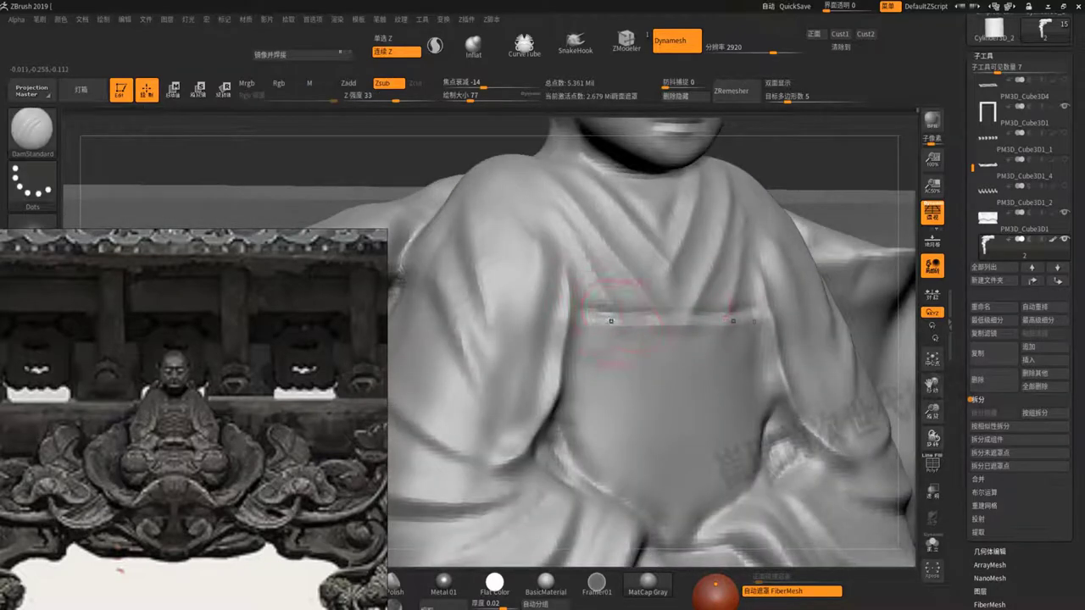
Use curve strokes to raise a ridge along the belt edge and carve the collar crease
{"action": "left_click", "coordinate": [617, 315]}
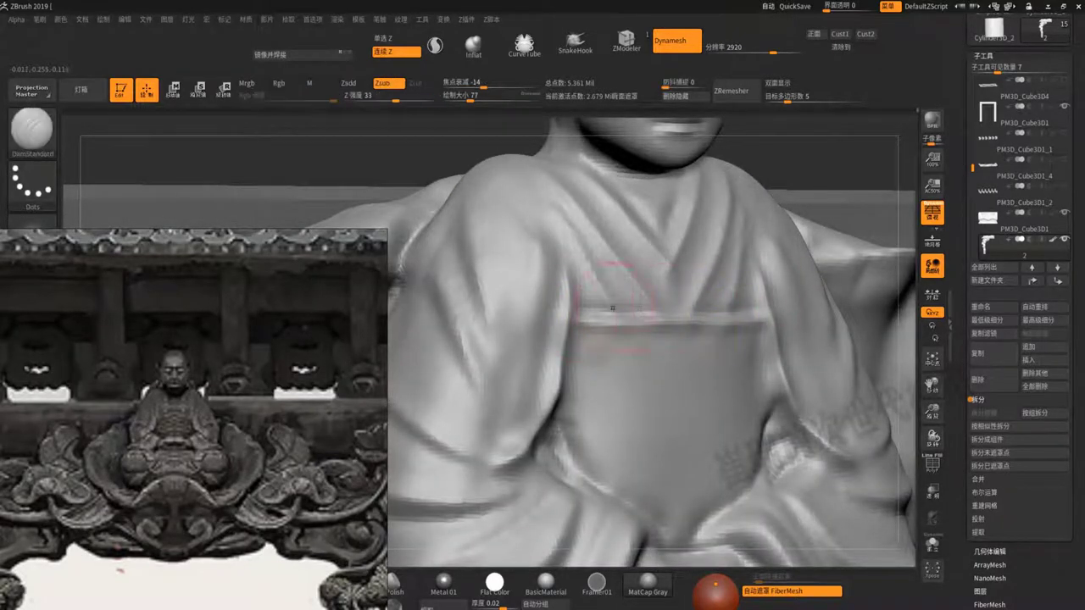
{"action": "right_click_drag", "start_coordinate": [720, 302], "coordinate": [648, 315], "text": "ctrl"}
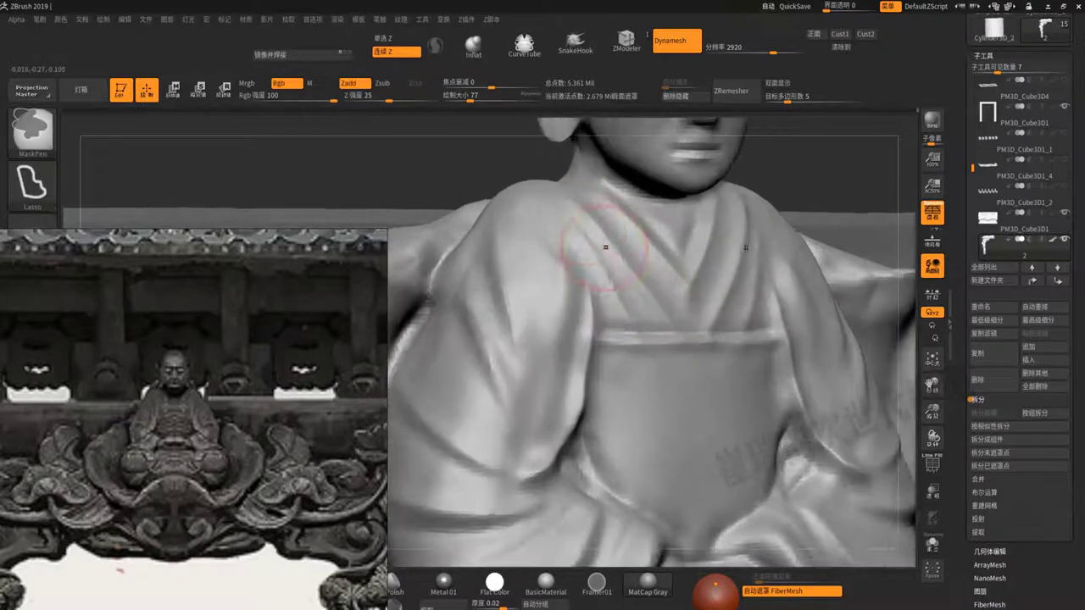
{"action": "left_click_drag", "start_coordinate": [665, 311], "coordinate": [716, 311]}
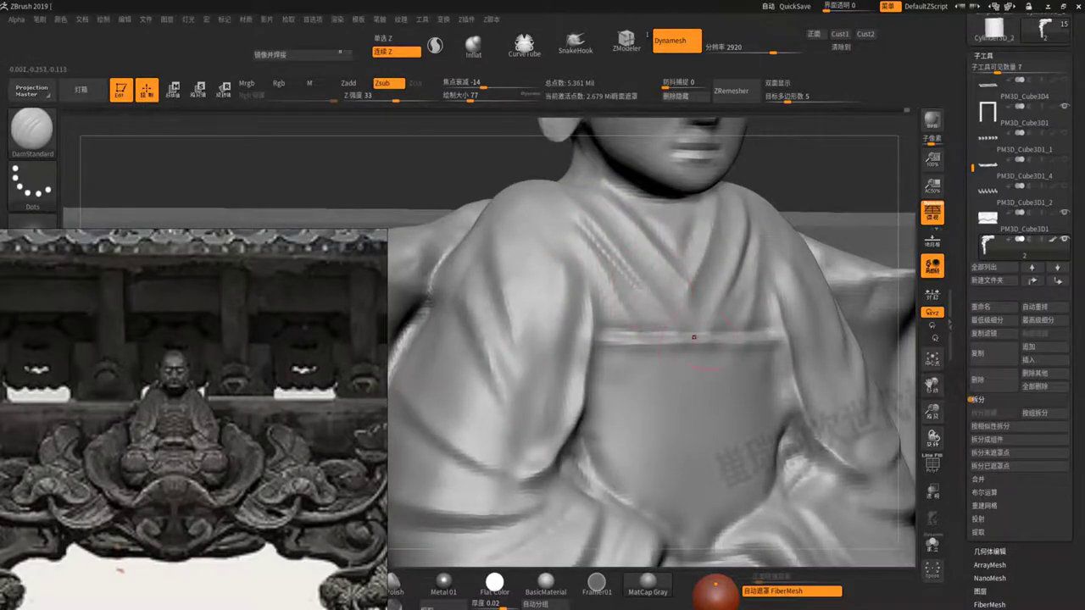
{"action": "mouse_move", "coordinate": [694, 338]}
{"action": "right_mouse_down", "text": "ctrl"}
{"action": "mouse_move", "coordinate": [736, 214]}
{"action": "mouse_move", "coordinate": [578, 305]}
{"action": "right_mouse_up", "text": "ctrl"}
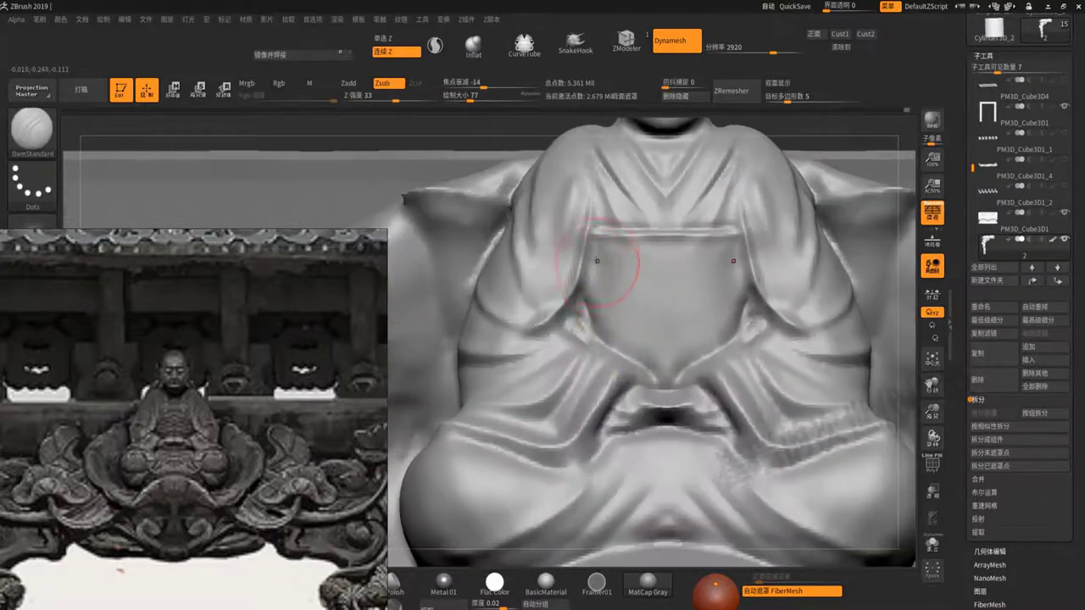
{"action": "left_click_drag", "start_coordinate": [599, 243], "coordinate": [585, 278]}
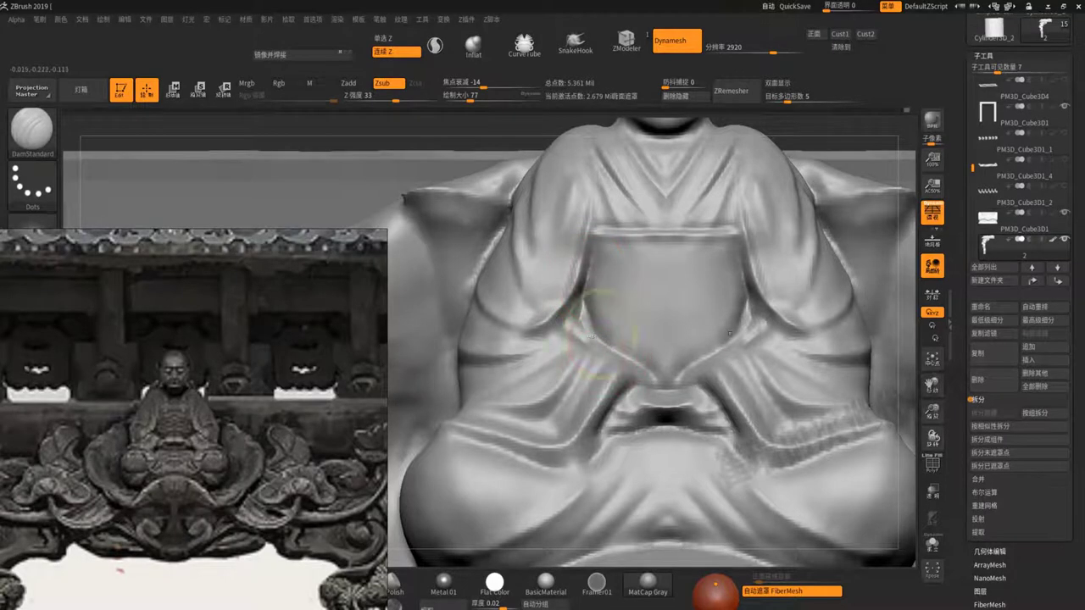
{"action": "right_click_drag", "start_coordinate": [600, 334], "coordinate": [521, 254], "text": "ctrl"}
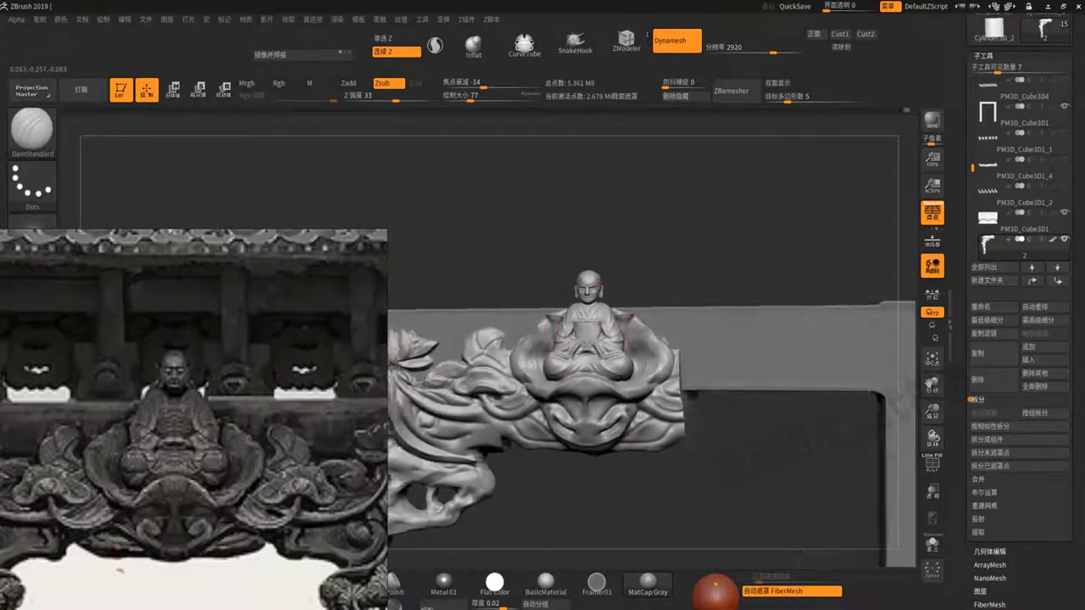
Deepen the V-shaped collar creases and add an inner V crease below them
{"action": "mouse_move", "coordinate": [699, 257]}
{"action": "right_mouse_down", "text": "ctrl"}
{"action": "mouse_move", "coordinate": [736, 253]}
{"action": "mouse_move", "coordinate": [580, 335]}
{"action": "right_mouse_up", "text": "ctrl"}
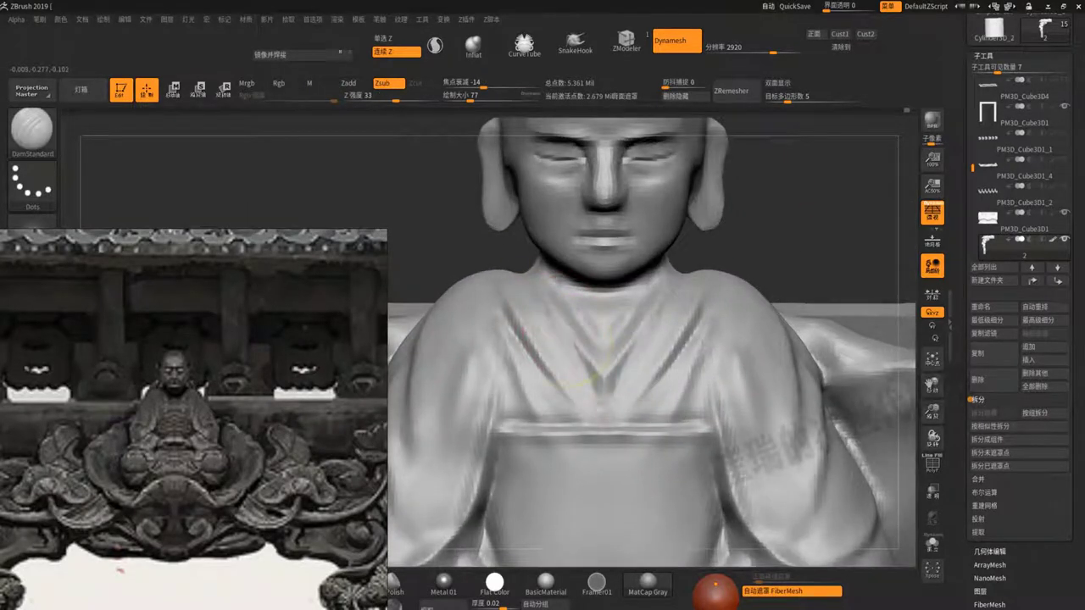
{"action": "left_click_drag", "start_coordinate": [556, 322], "coordinate": [603, 401]}
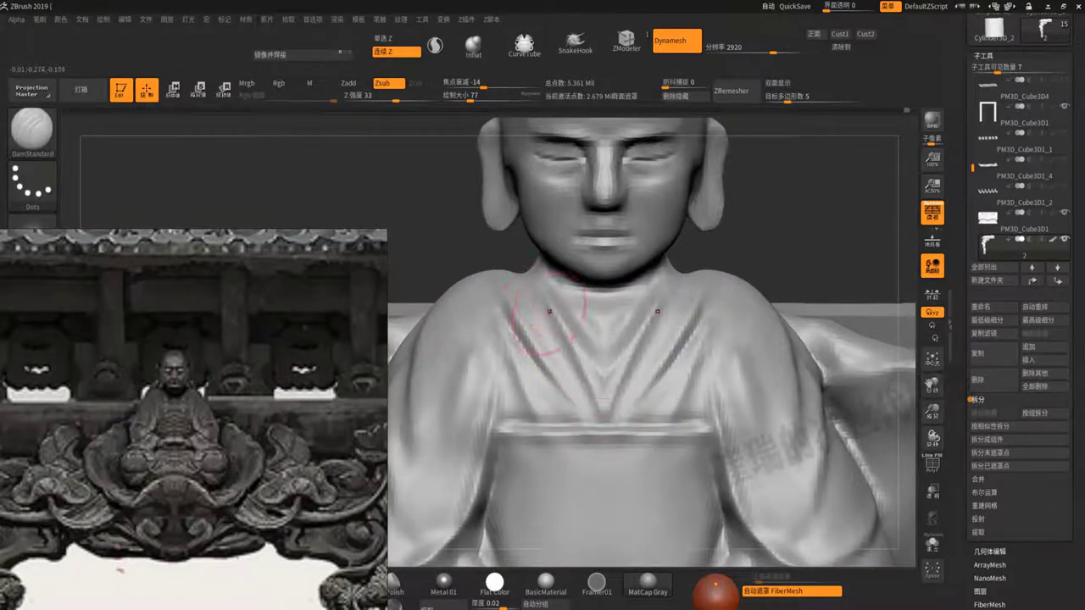
{"action": "left_click_drag", "start_coordinate": [547, 351], "coordinate": [566, 411]}
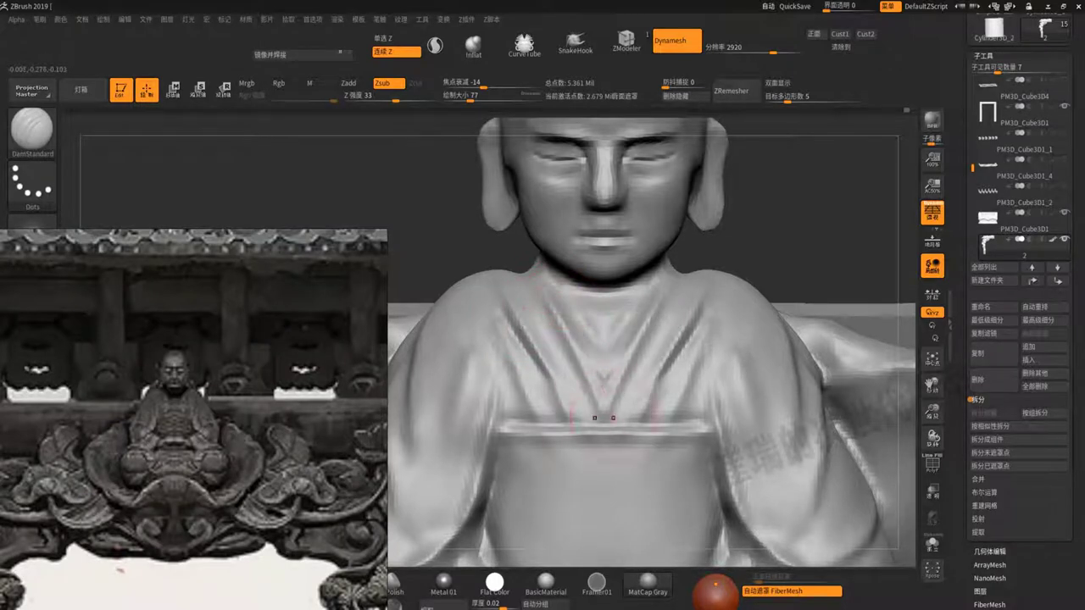
{"action": "left_click_drag", "start_coordinate": [564, 304], "coordinate": [586, 371]}
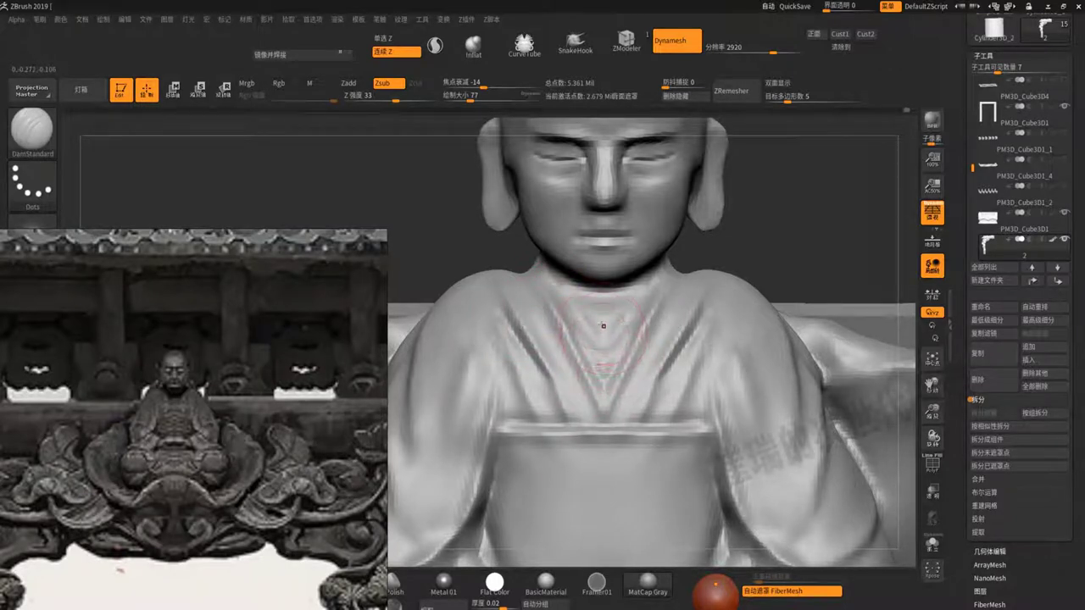
Build up clay at the chest centre with ClayBuildup
{"action": "key", "text": "b"}
{"action": "key", "text": "c"}
{"action": "key", "text": "b"}
{"action": "right_click_drag", "start_coordinate": [593, 381], "coordinate": [610, 440], "text": "ctrl"}
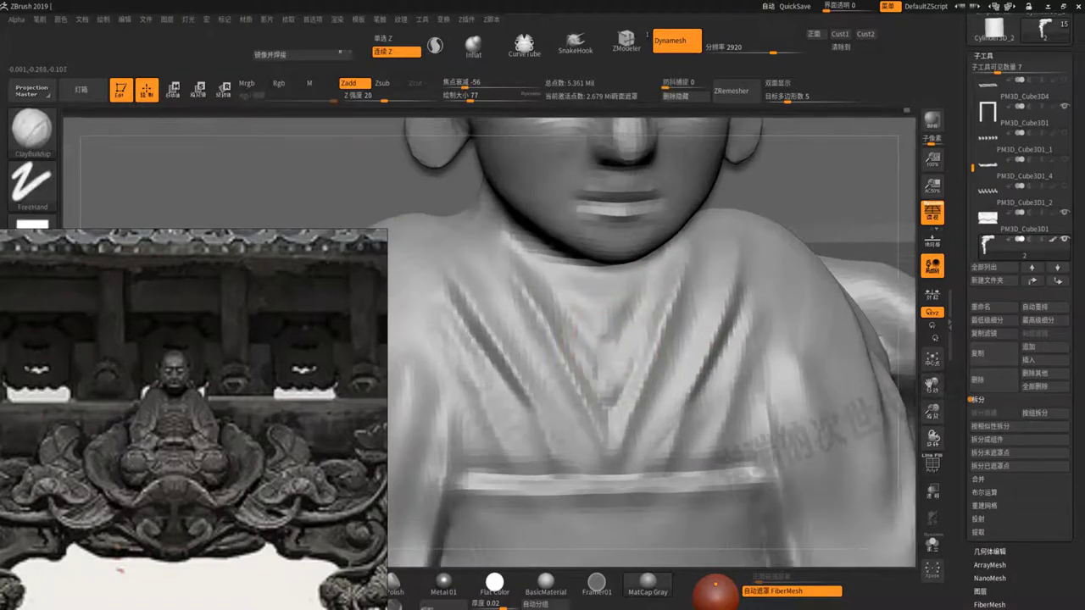
{"action": "mouse_move", "coordinate": [610, 399]}
{"action": "left_mouse_down"}
{"action": "mouse_move", "coordinate": [633, 327]}
{"action": "mouse_move", "coordinate": [597, 329]}
{"action": "mouse_move", "coordinate": [565, 293]}
{"action": "left_mouse_up"}
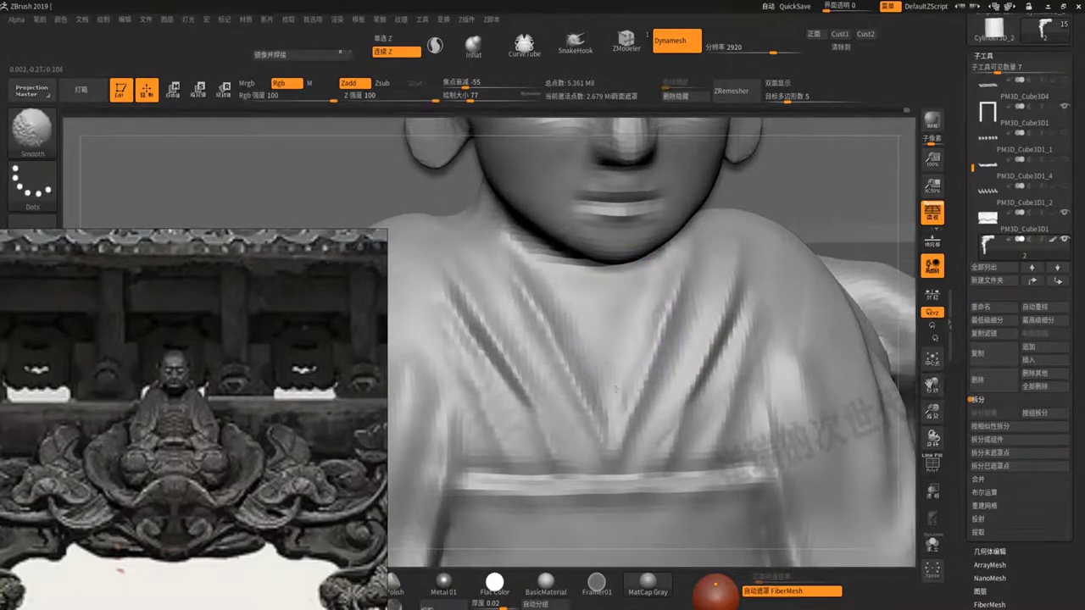
Smooth the creases near the neckline and check the face and full figure
{"action": "right_click_drag", "start_coordinate": [563, 275], "coordinate": [521, 288], "text": "ctrl"}
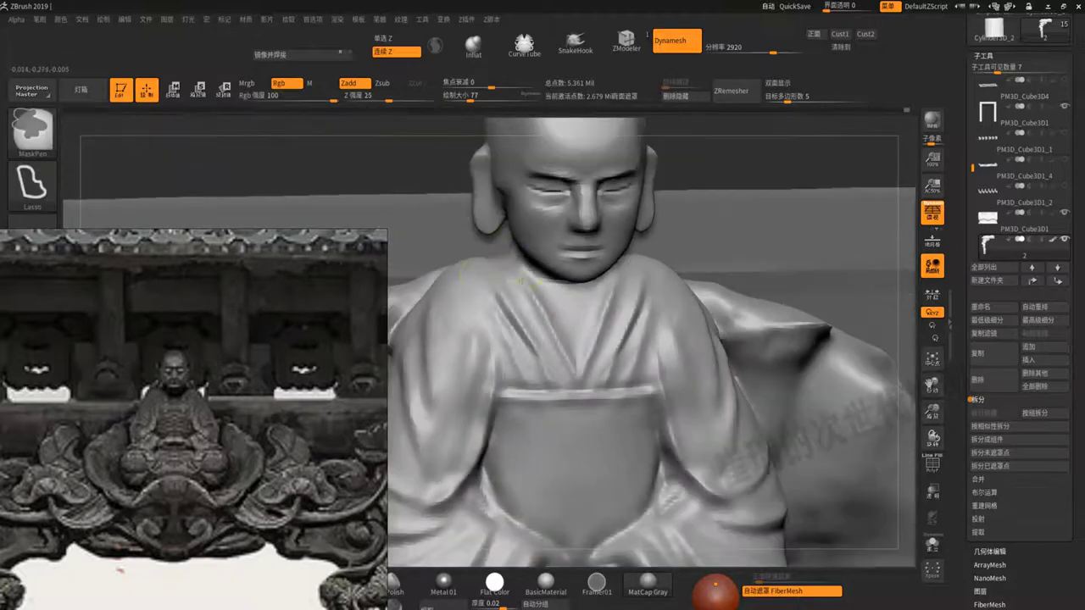
{"action": "key", "text": "shift"}
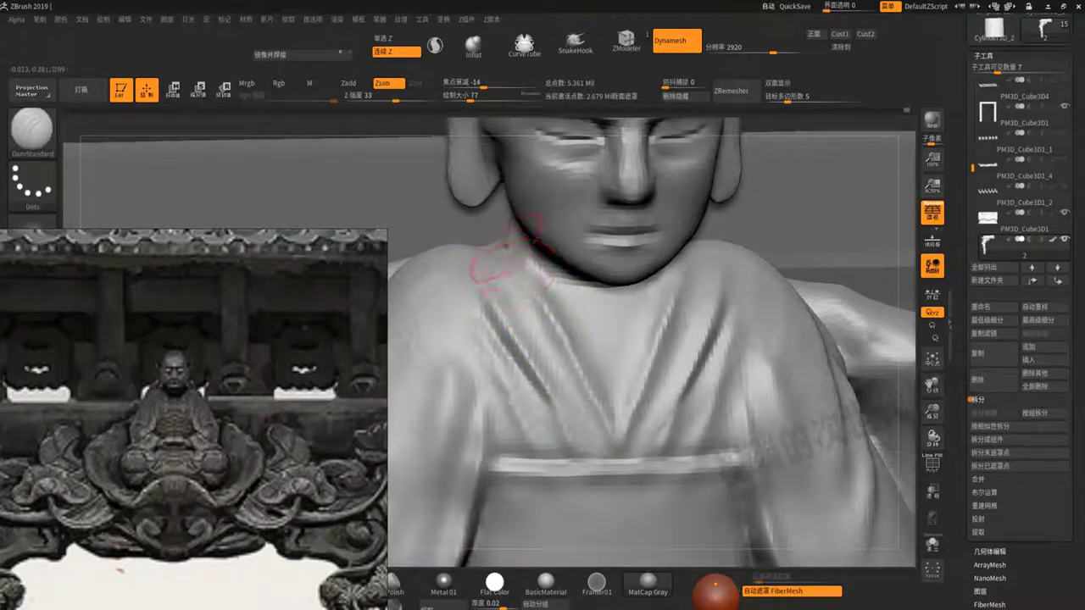
{"action": "left_click_drag", "start_coordinate": [513, 263], "coordinate": [543, 284], "text": "shift"}
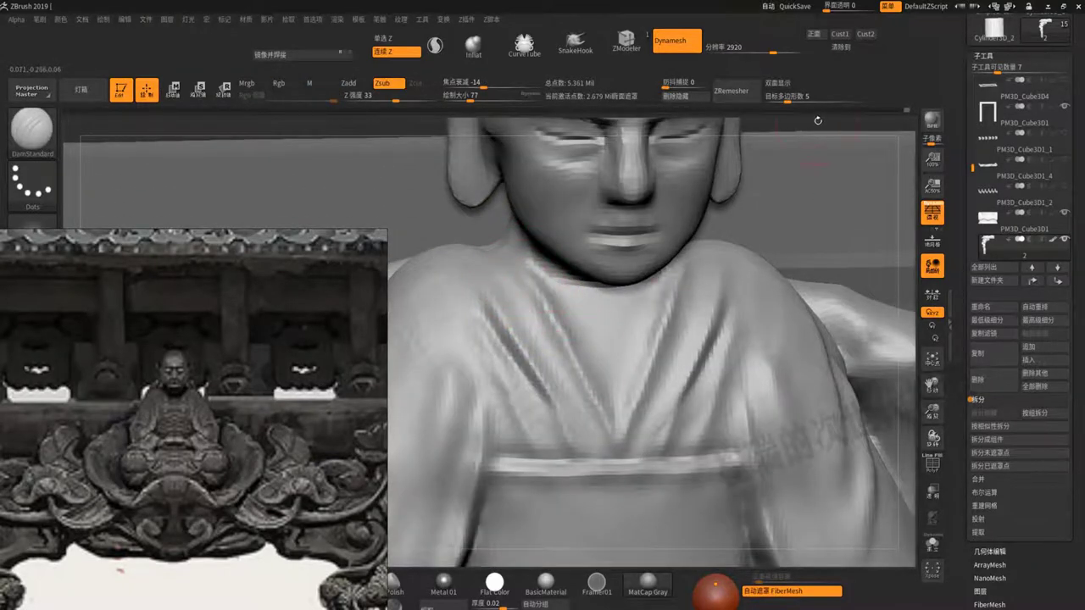
{"action": "right_click_drag", "start_coordinate": [800, 157], "coordinate": [704, 207]}
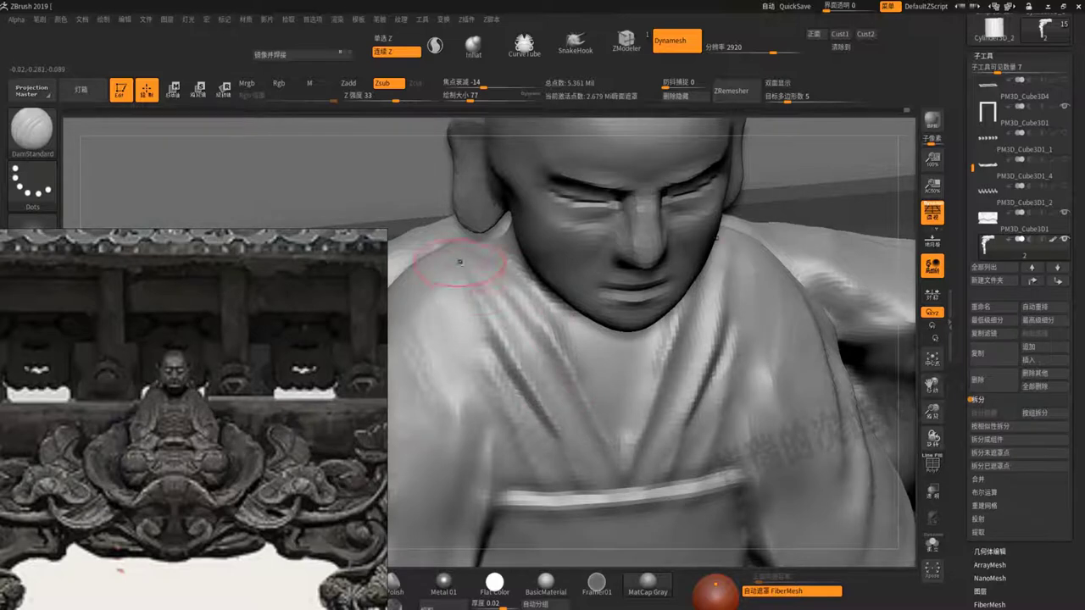
{"action": "mouse_move", "coordinate": [569, 436]}
{"action": "right_mouse_down", "text": "ctrl"}
{"action": "mouse_move", "coordinate": [653, 210]}
{"action": "mouse_move", "coordinate": [682, 217]}
{"action": "mouse_move", "coordinate": [685, 382]}
{"action": "mouse_move", "coordinate": [658, 382]}
{"action": "mouse_move", "coordinate": [588, 303]}
{"action": "mouse_move", "coordinate": [670, 389]}
{"action": "mouse_move", "coordinate": [566, 168]}
{"action": "right_mouse_up", "text": "ctrl"}
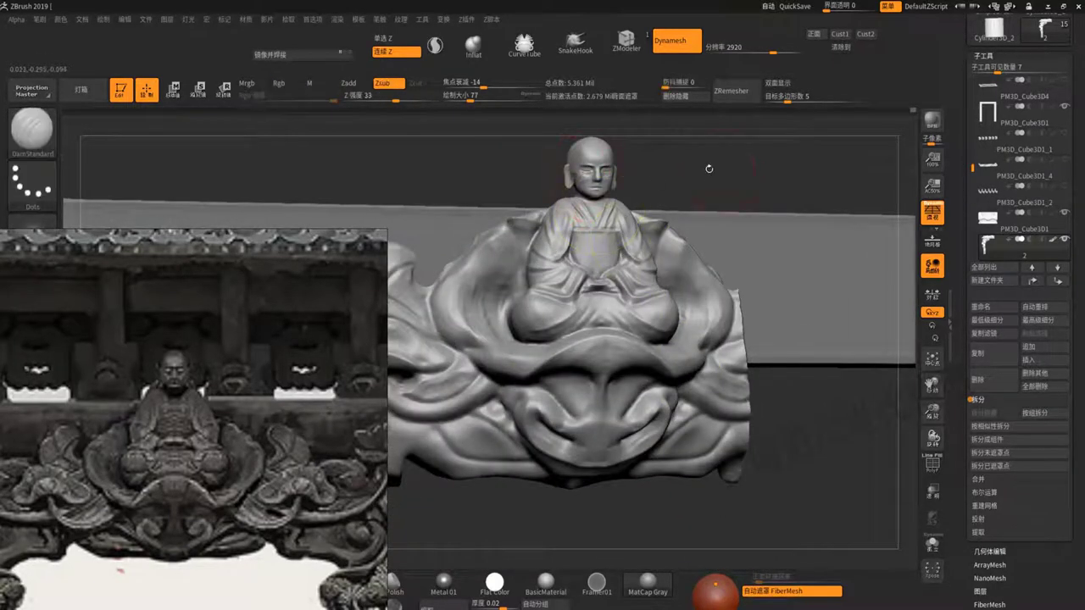
{"action": "mouse_move", "coordinate": [709, 169]}
{"action": "right_mouse_down", "text": "ctrl"}
{"action": "mouse_move", "coordinate": [549, 339]}
{"action": "mouse_move", "coordinate": [607, 302]}
{"action": "right_mouse_up", "text": "ctrl"}
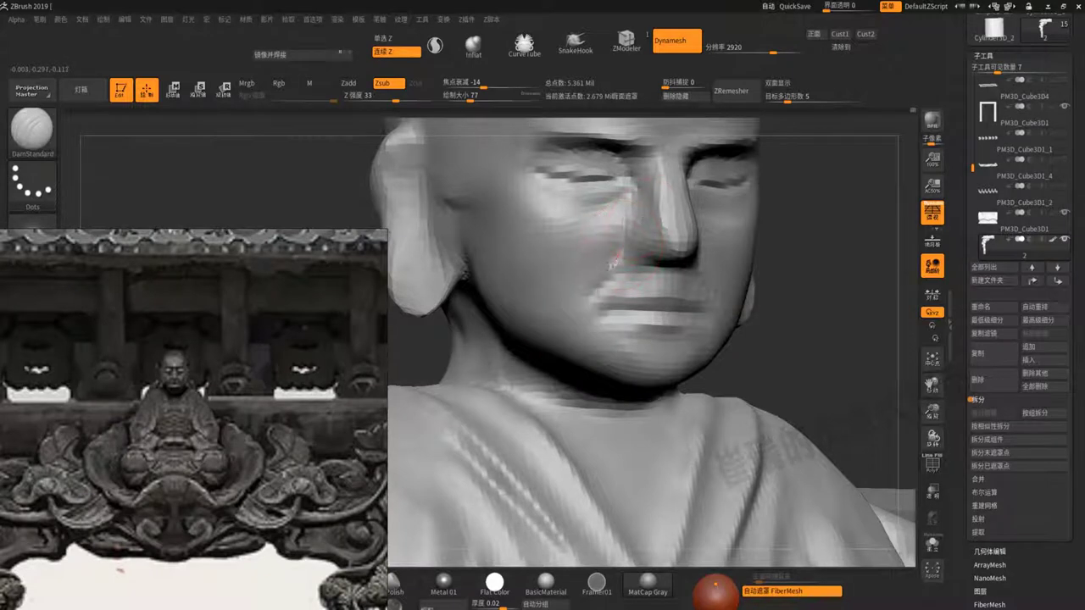
Build up clay on the cheek and jaw at draw size 90, then smooth it at size 97
{"action": "key", "text": "b"}
{"action": "key", "text": "c"}
{"action": "key", "text": "b"}
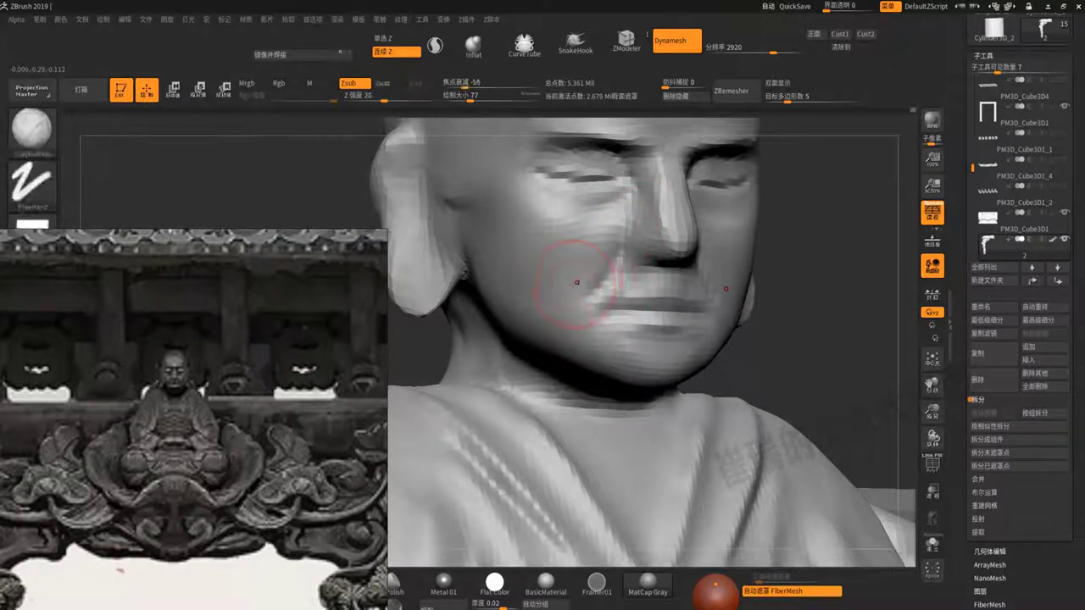
{"action": "key", "text": "space"}
{"action": "left_click_drag", "start_coordinate": [559, 287], "coordinate": [566, 287]}
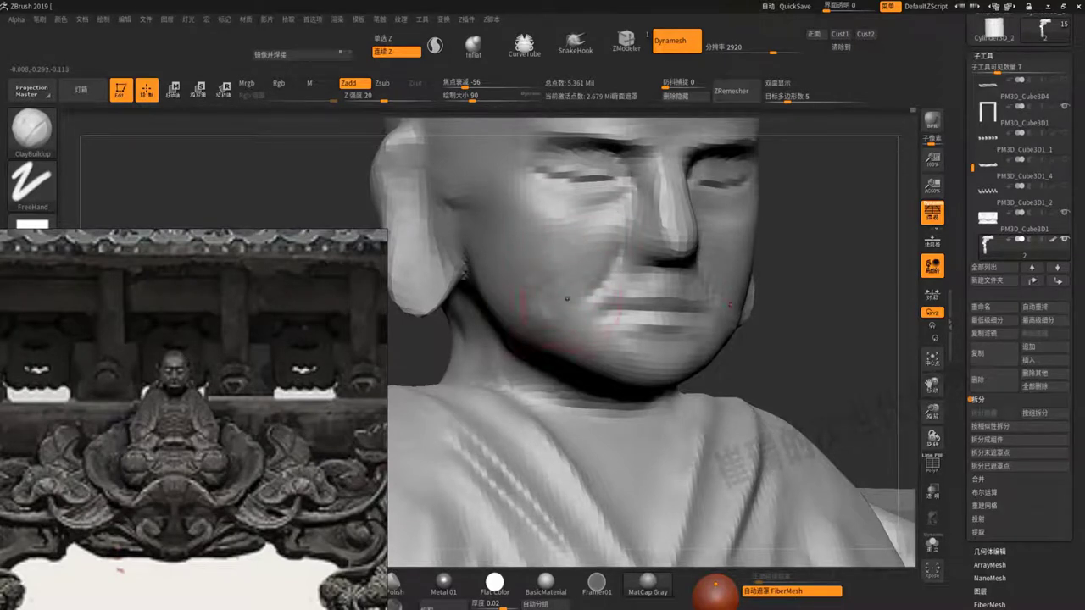
{"action": "key", "text": "shift"}
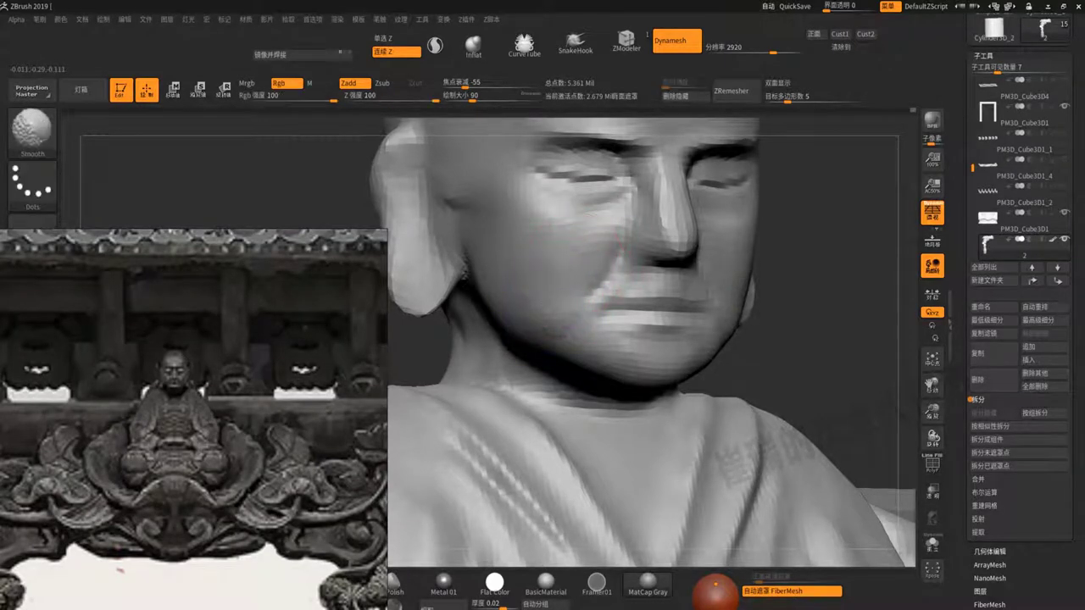
{"action": "key", "text": "space"}
{"action": "left_click_drag", "start_coordinate": [524, 307], "coordinate": [530, 307]}
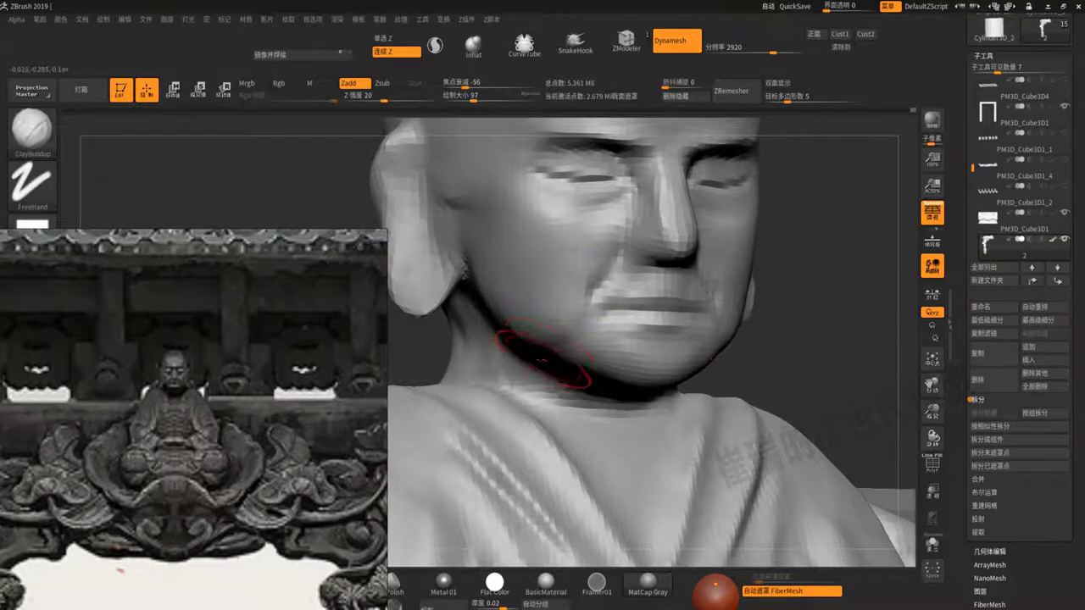
{"action": "mouse_move", "coordinate": [556, 314]}
{"action": "right_mouse_down", "text": "ctrl"}
{"action": "mouse_move", "coordinate": [679, 244]}
{"action": "mouse_move", "coordinate": [658, 271]}
{"action": "mouse_move", "coordinate": [605, 259]}
{"action": "mouse_move", "coordinate": [492, 329]}
{"action": "mouse_move", "coordinate": [568, 243]}
{"action": "right_mouse_up", "text": "ctrl"}
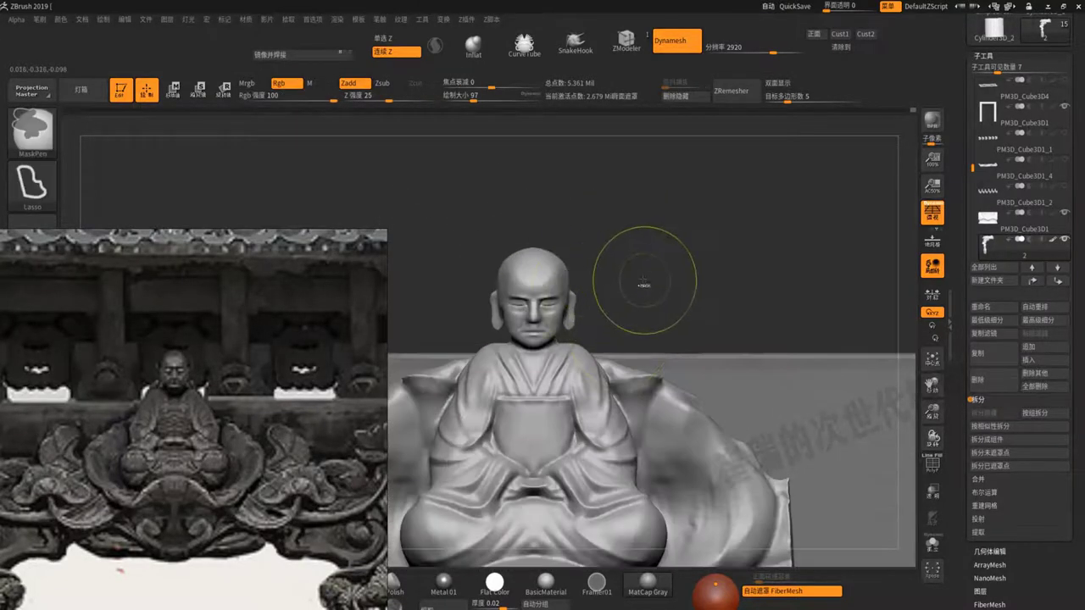
Reshape the head and ears with the Move brush, zooming in and out to check
{"action": "mouse_move", "coordinate": [624, 286]}
{"action": "right_mouse_down", "text": "ctrl"}
{"action": "mouse_move", "coordinate": [686, 309]}
{"action": "mouse_move", "coordinate": [655, 278]}
{"action": "mouse_move", "coordinate": [670, 243]}
{"action": "mouse_move", "coordinate": [606, 255]}
{"action": "right_mouse_up", "text": "ctrl"}
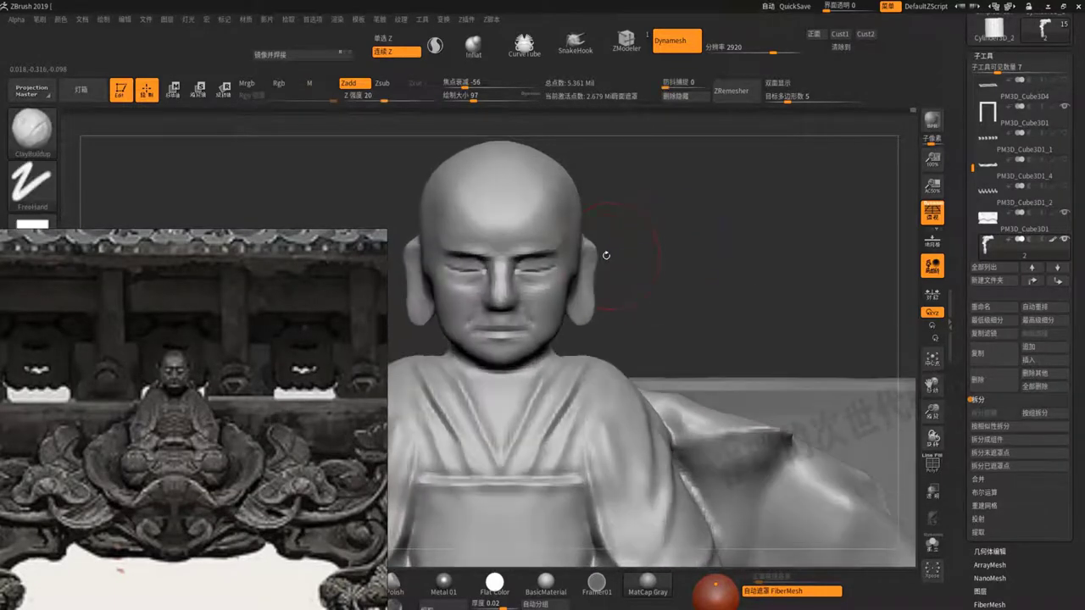
{"action": "key", "text": "shift"}
{"action": "key", "text": "b"}
{"action": "key", "text": "m"}
{"action": "key", "text": "v"}
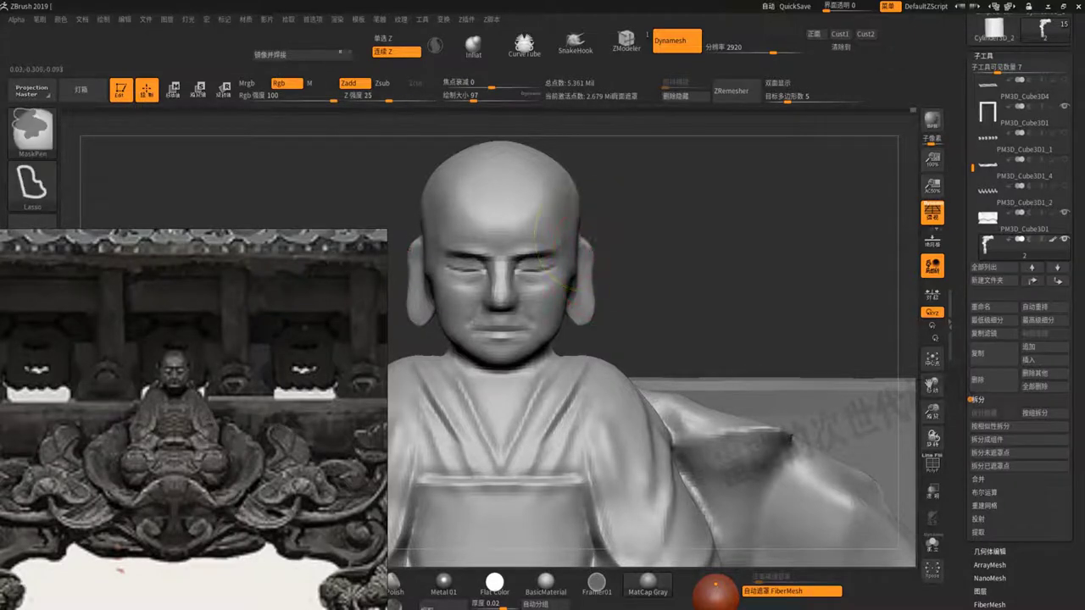
{"action": "right_click_drag", "start_coordinate": [589, 254], "coordinate": [573, 234], "text": "alt"}
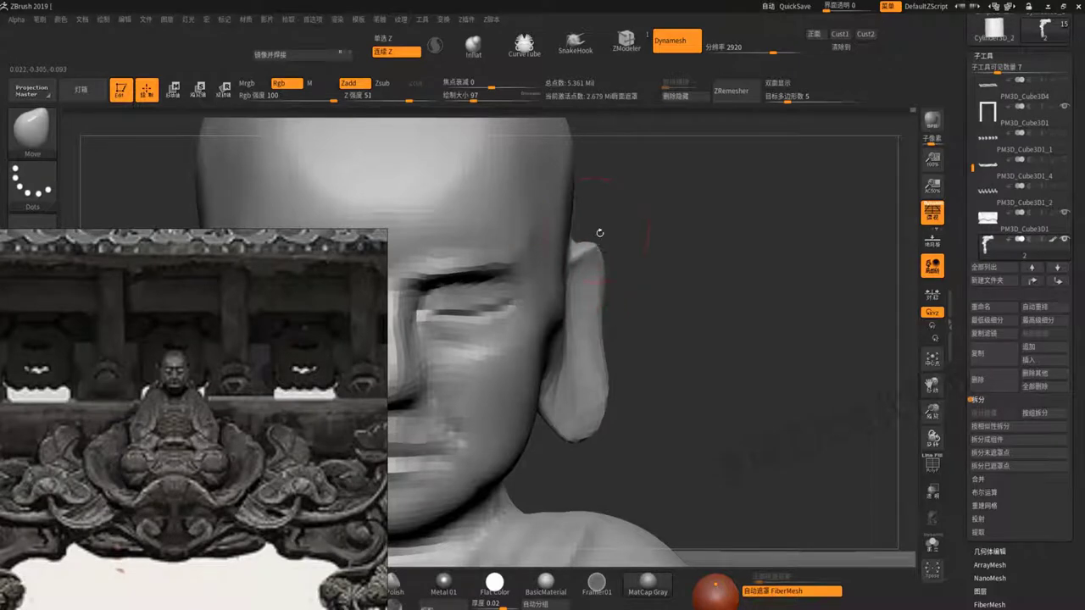
{"action": "right_click_drag", "start_coordinate": [599, 233], "coordinate": [695, 259], "text": "alt"}
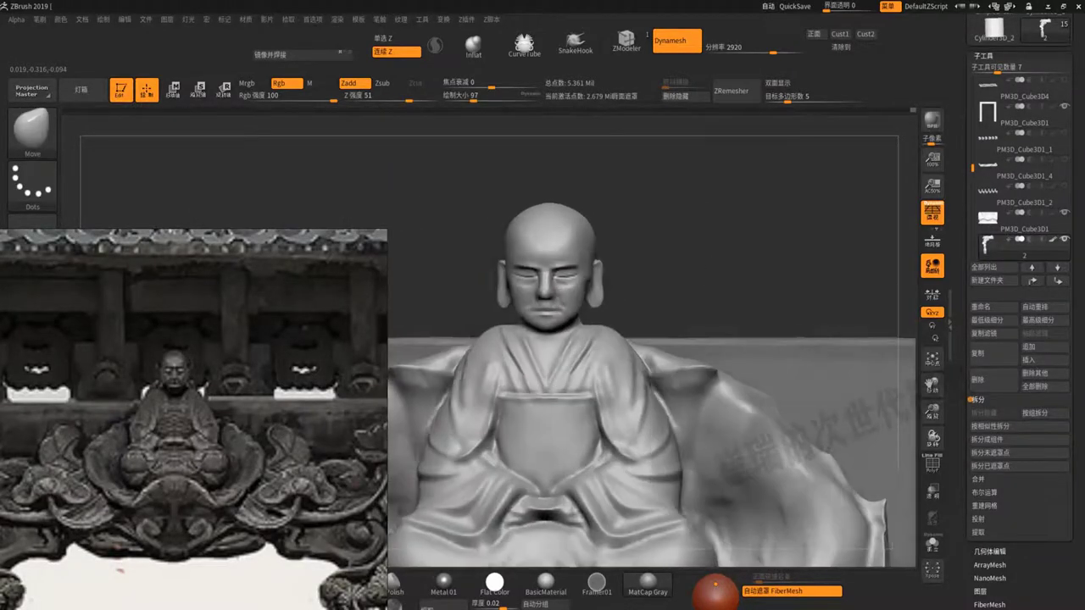
{"action": "right_click_drag", "start_coordinate": [624, 254], "coordinate": [613, 314], "text": "alt"}
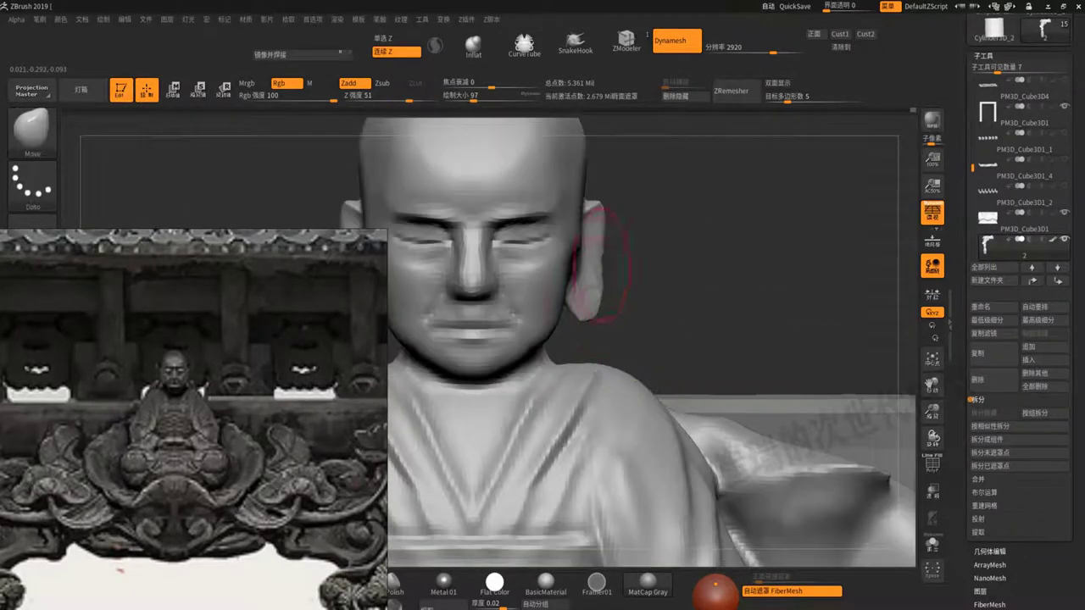
{"action": "mouse_move", "coordinate": [597, 233]}
{"action": "right_mouse_down"}
{"action": "mouse_move", "coordinate": [609, 274]}
{"action": "mouse_move", "coordinate": [631, 214]}
{"action": "mouse_move", "coordinate": [634, 386]}
{"action": "mouse_move", "coordinate": [581, 334]}
{"action": "mouse_move", "coordinate": [692, 291]}
{"action": "mouse_move", "coordinate": [552, 243]}
{"action": "mouse_move", "coordinate": [653, 271]}
{"action": "mouse_move", "coordinate": [707, 313]}
{"action": "right_mouse_up"}
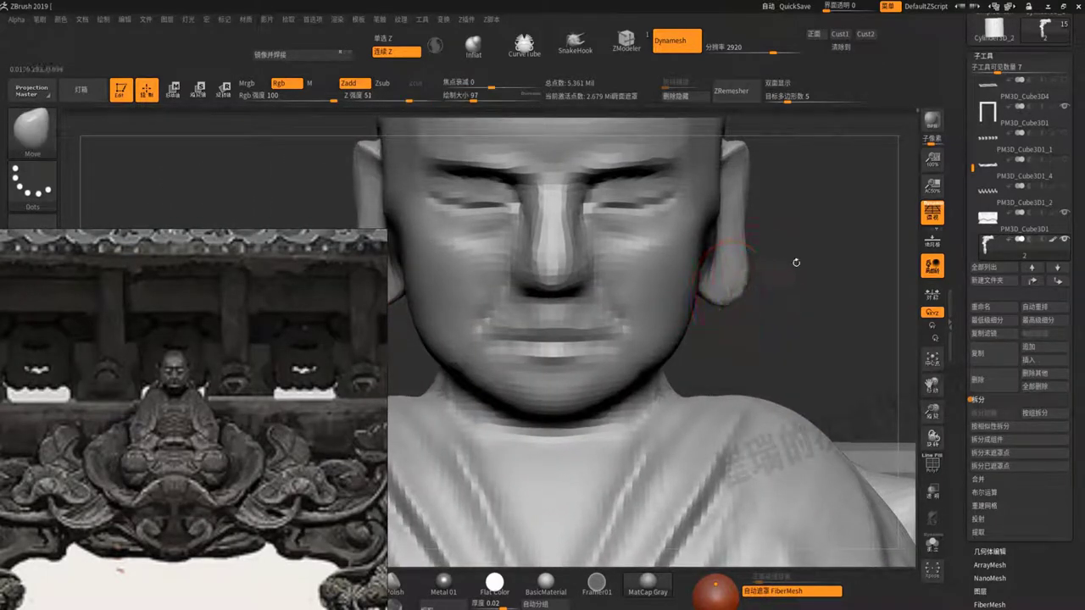
Smooth the face with the brush enlarged to 124, checking front and side views of the head
{"action": "right_click_drag", "start_coordinate": [731, 298], "coordinate": [686, 244]}
{"action": "key", "text": "shift"}
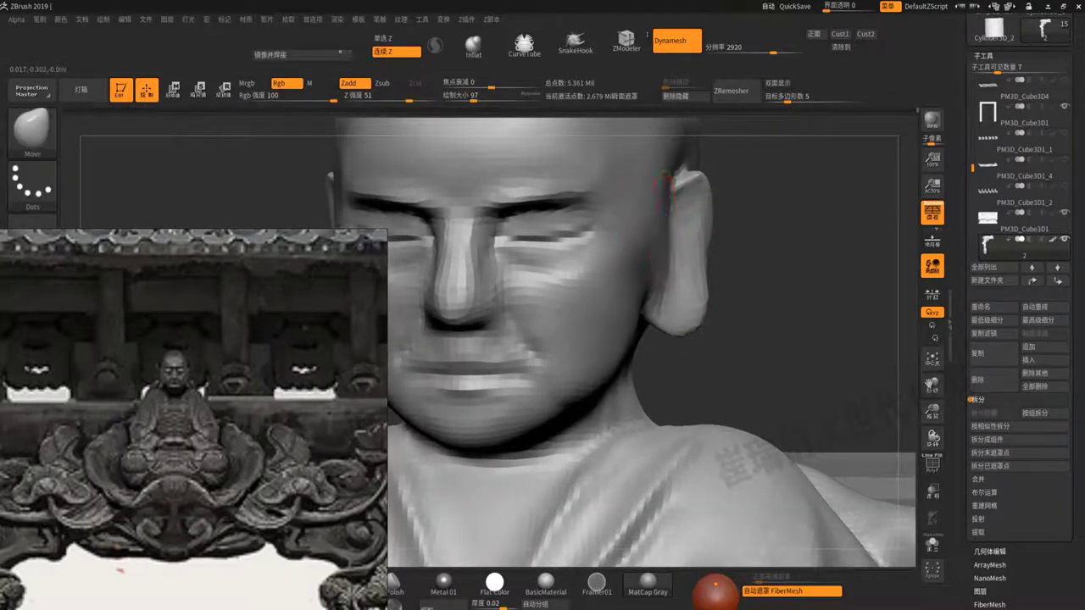
{"action": "mouse_move", "coordinate": [746, 236]}
{"action": "right_mouse_down"}
{"action": "mouse_move", "coordinate": [770, 237]}
{"action": "mouse_move", "coordinate": [663, 216]}
{"action": "right_mouse_up"}
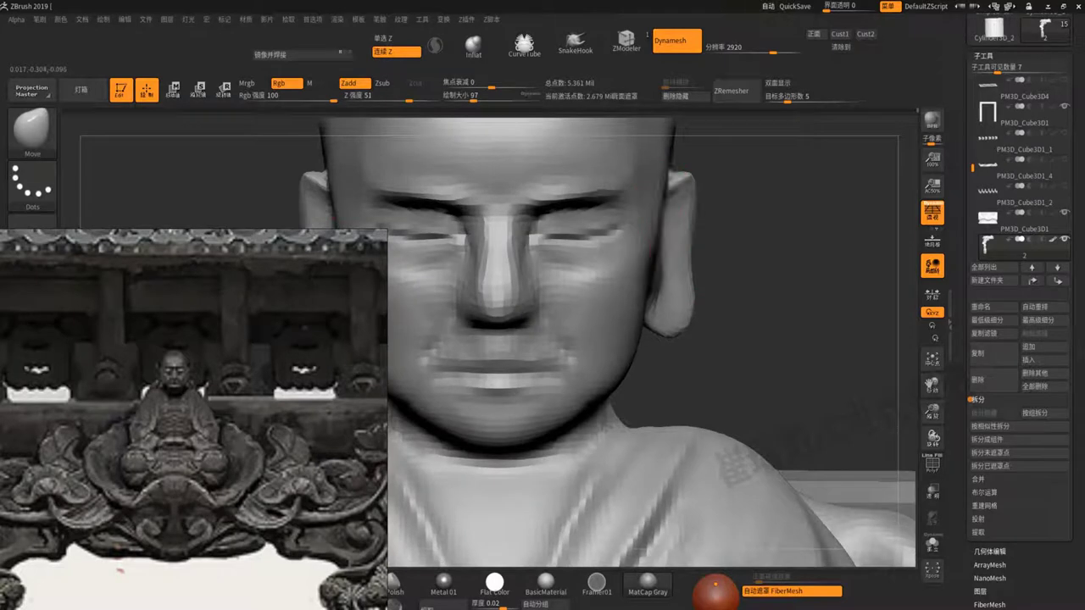
{"action": "key", "text": "shift"}
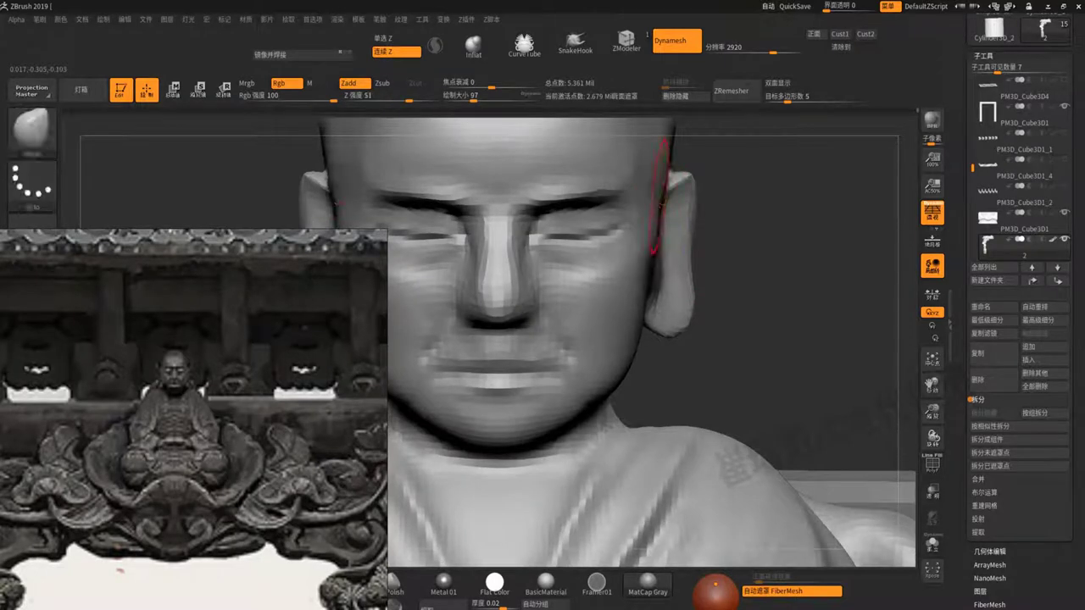
{"action": "left_click_drag", "start_coordinate": [663, 182], "coordinate": [678, 182]}
{"action": "right_click_drag", "start_coordinate": [664, 182], "coordinate": [663, 227], "text": "alt"}
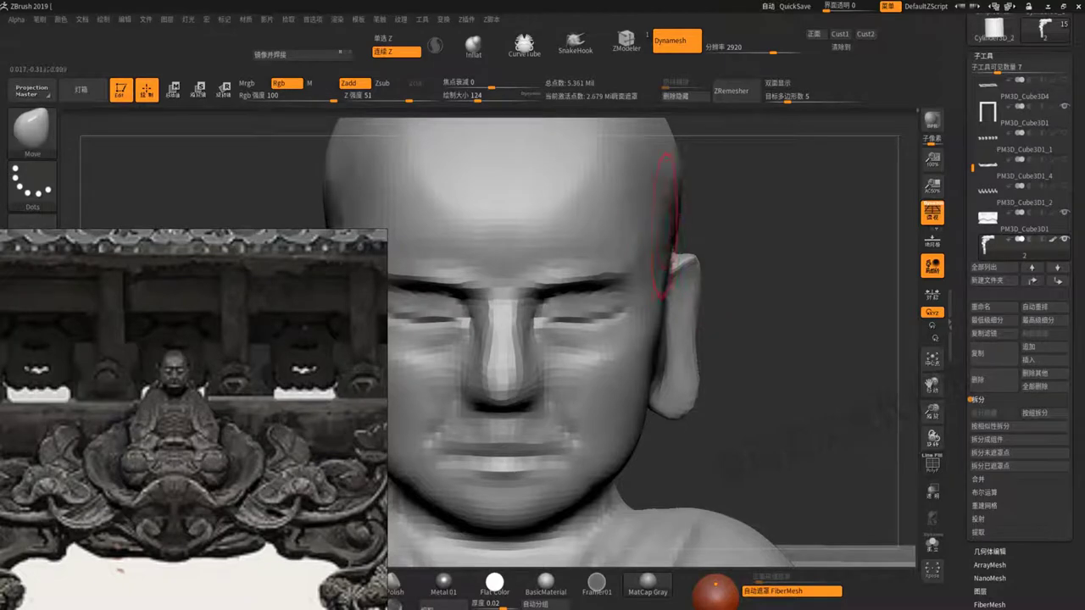
{"action": "mouse_move", "coordinate": [678, 291]}
{"action": "right_mouse_down", "text": "ctrl"}
{"action": "mouse_move", "coordinate": [702, 218]}
{"action": "mouse_move", "coordinate": [784, 256]}
{"action": "mouse_move", "coordinate": [719, 203]}
{"action": "mouse_move", "coordinate": [658, 211]}
{"action": "mouse_move", "coordinate": [649, 254]}
{"action": "right_mouse_up", "text": "ctrl"}
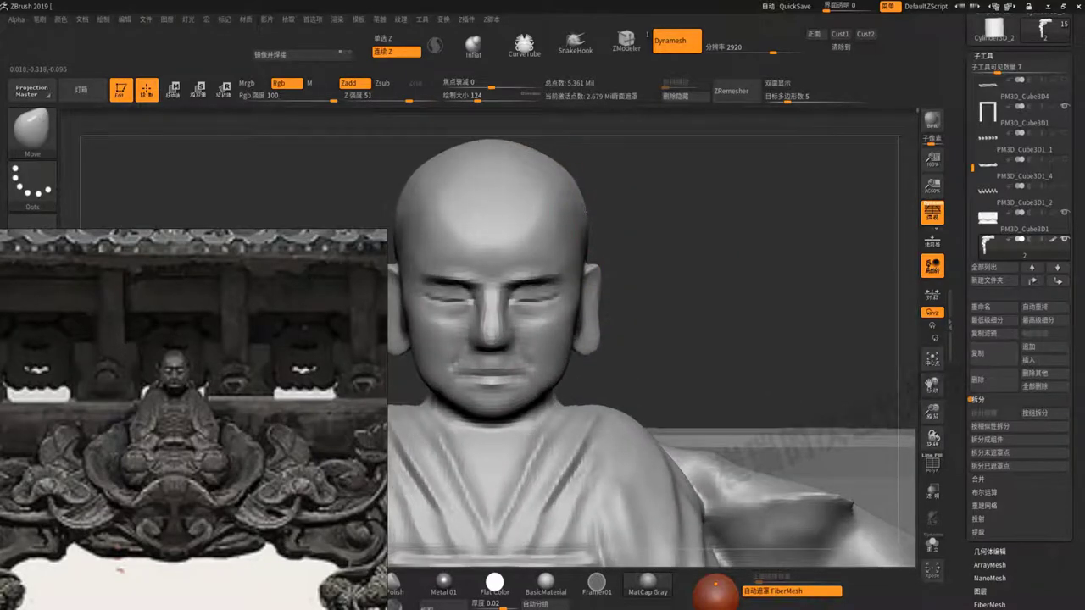
{"action": "right_click_drag", "start_coordinate": [589, 212], "coordinate": [585, 212]}
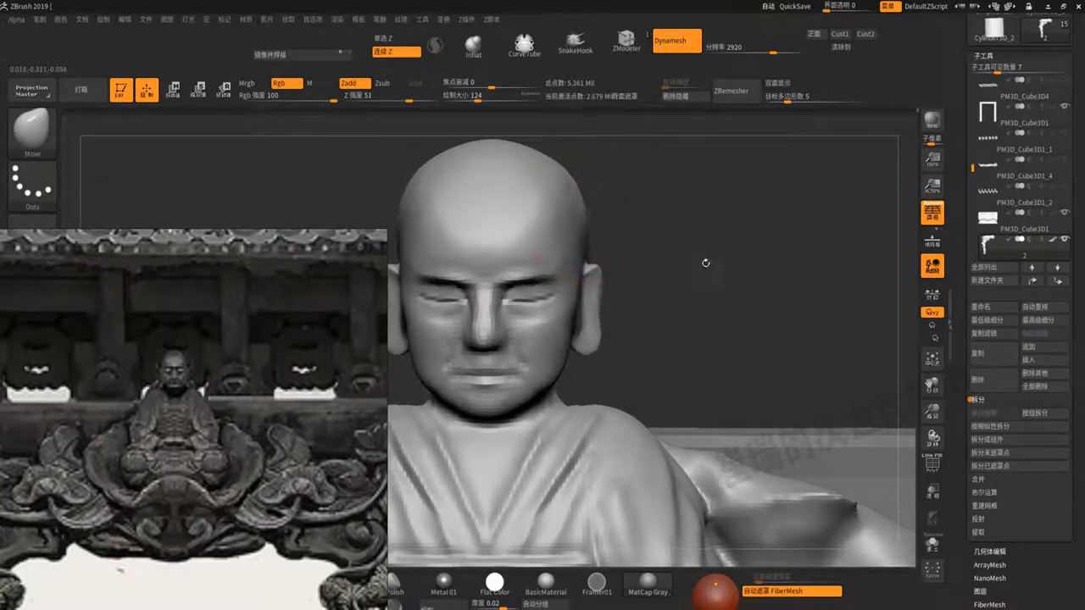
{"action": "mouse_move", "coordinate": [705, 263]}
{"action": "right_mouse_down", "text": "ctrl"}
{"action": "mouse_move", "coordinate": [678, 279]}
{"action": "mouse_move", "coordinate": [593, 218]}
{"action": "mouse_move", "coordinate": [583, 267]}
{"action": "mouse_move", "coordinate": [555, 265]}
{"action": "right_mouse_up", "text": "ctrl"}
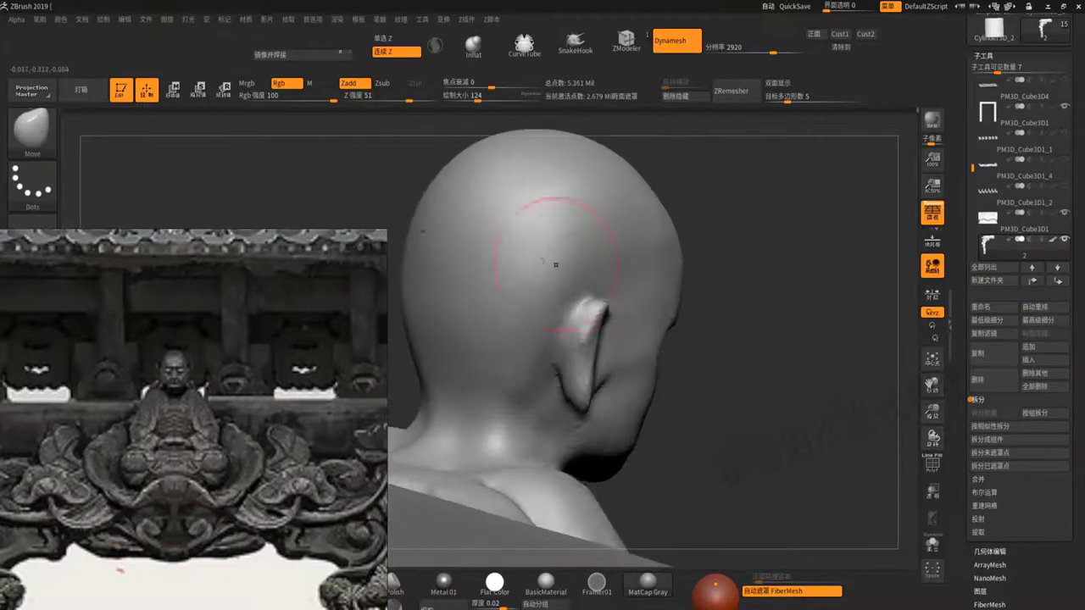
Crease the inner fold of the ear with DamStandard
{"action": "key", "text": "shift"}
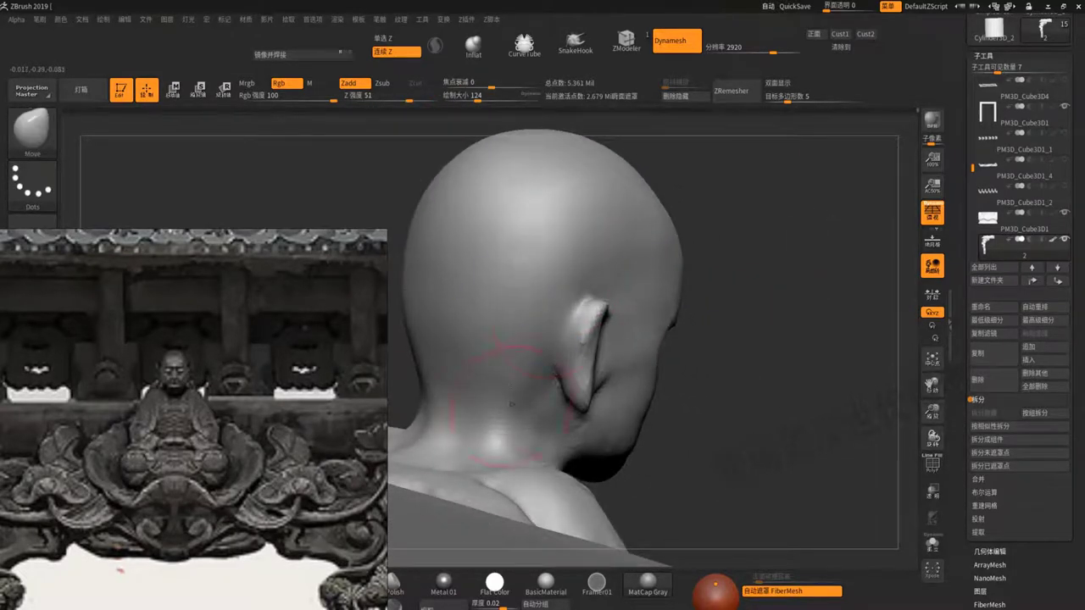
{"action": "key", "text": "b"}
{"action": "key", "text": "d"}
{"action": "key", "text": "s"}
{"action": "right_click_drag", "start_coordinate": [566, 311], "coordinate": [556, 383]}
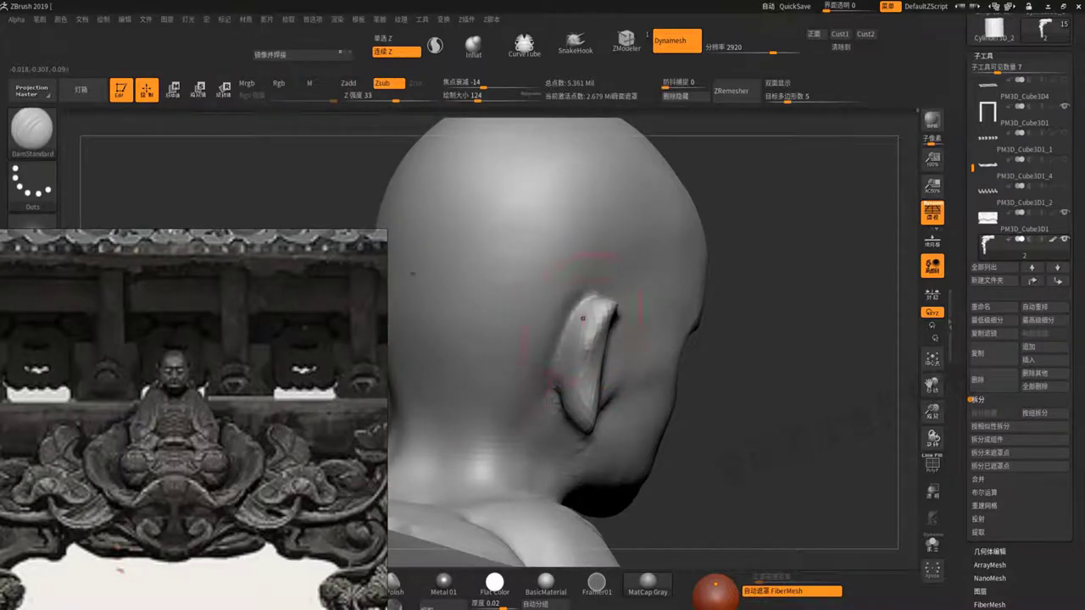
{"action": "mouse_move", "coordinate": [574, 329]}
{"action": "right_mouse_down", "text": "ctrl"}
{"action": "mouse_move", "coordinate": [520, 266]}
{"action": "mouse_move", "coordinate": [543, 323]}
{"action": "mouse_move", "coordinate": [814, 220]}
{"action": "mouse_move", "coordinate": [547, 385]}
{"action": "right_mouse_up", "text": "ctrl"}
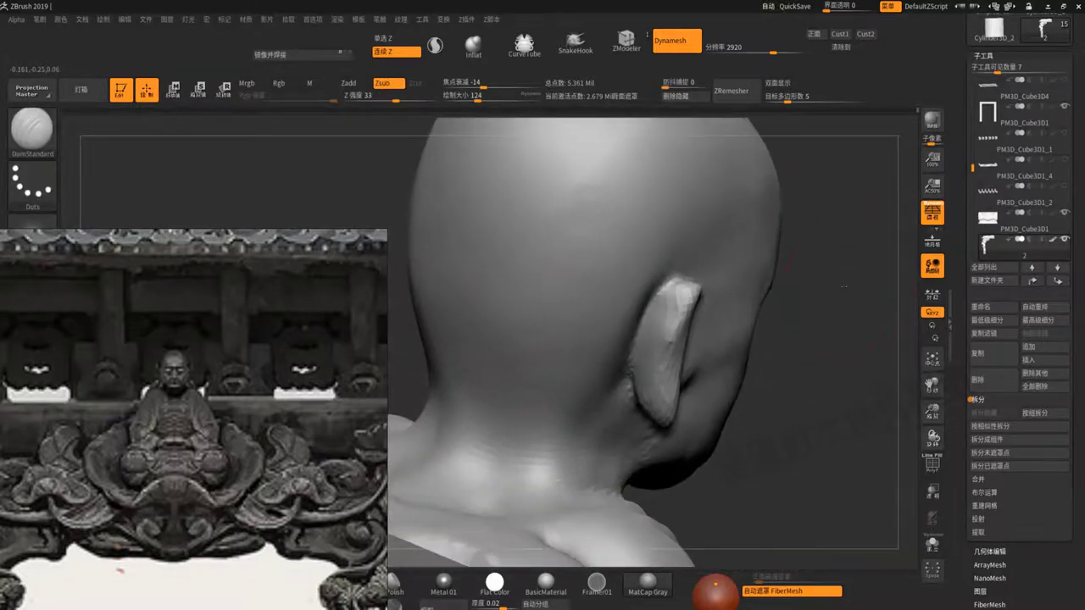
Carve, build up and smooth the back of the neck below the ear into a filled-out form
{"action": "mouse_move", "coordinate": [490, 345]}
{"action": "left_mouse_down"}
{"action": "mouse_move", "coordinate": [513, 479]}
{"action": "mouse_move", "coordinate": [509, 279]}
{"action": "left_mouse_up"}
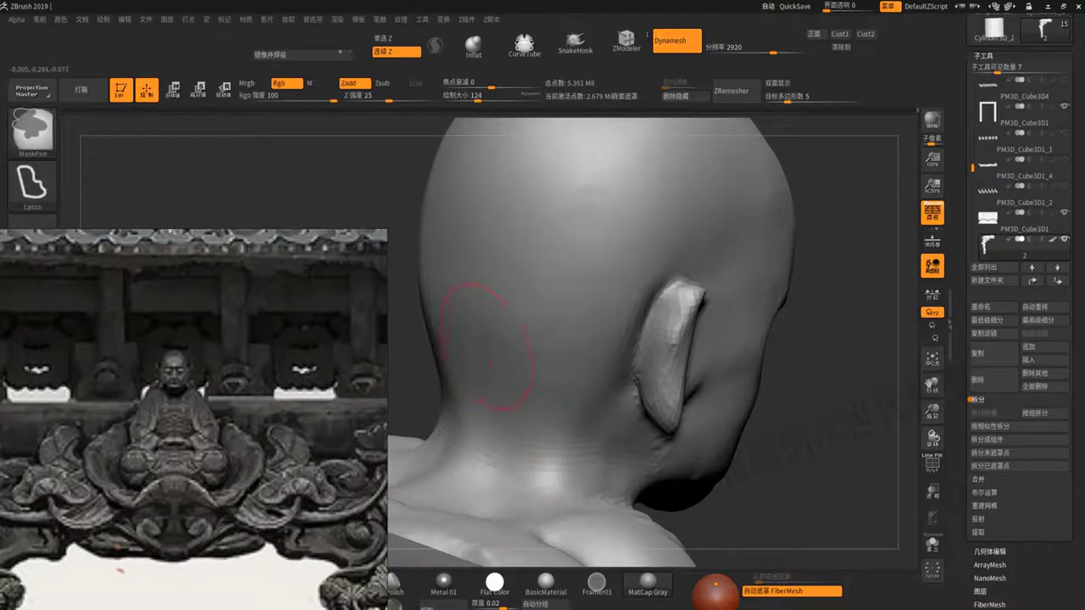
{"action": "left_click_drag", "start_coordinate": [445, 318], "coordinate": [494, 443]}
{"action": "left_click_drag", "start_coordinate": [490, 360], "coordinate": [517, 399], "text": "shift"}
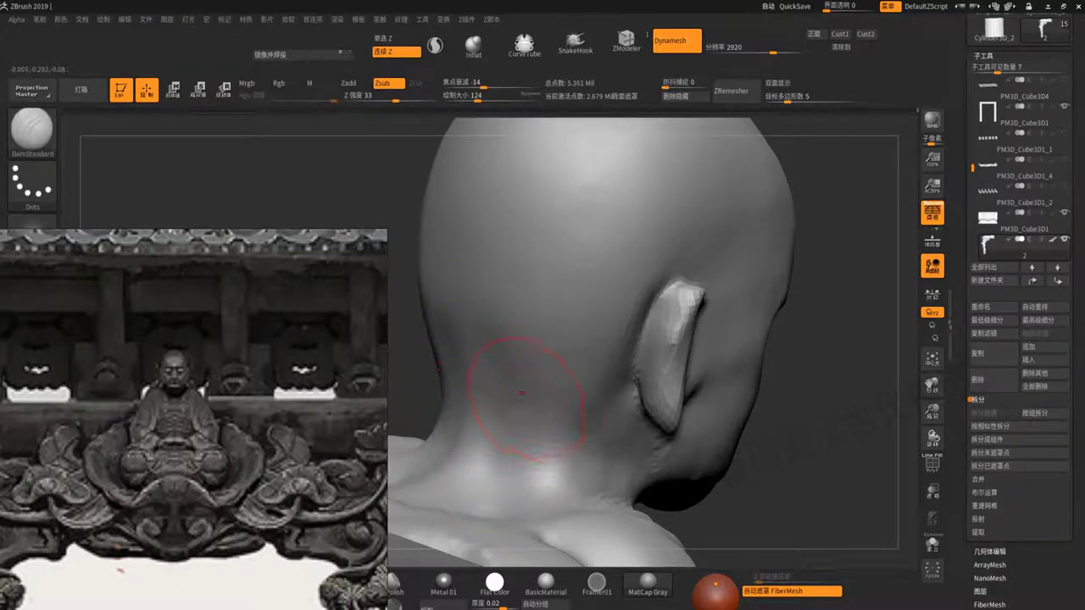
{"action": "left_click_drag", "start_coordinate": [521, 392], "coordinate": [504, 367], "text": "shift"}
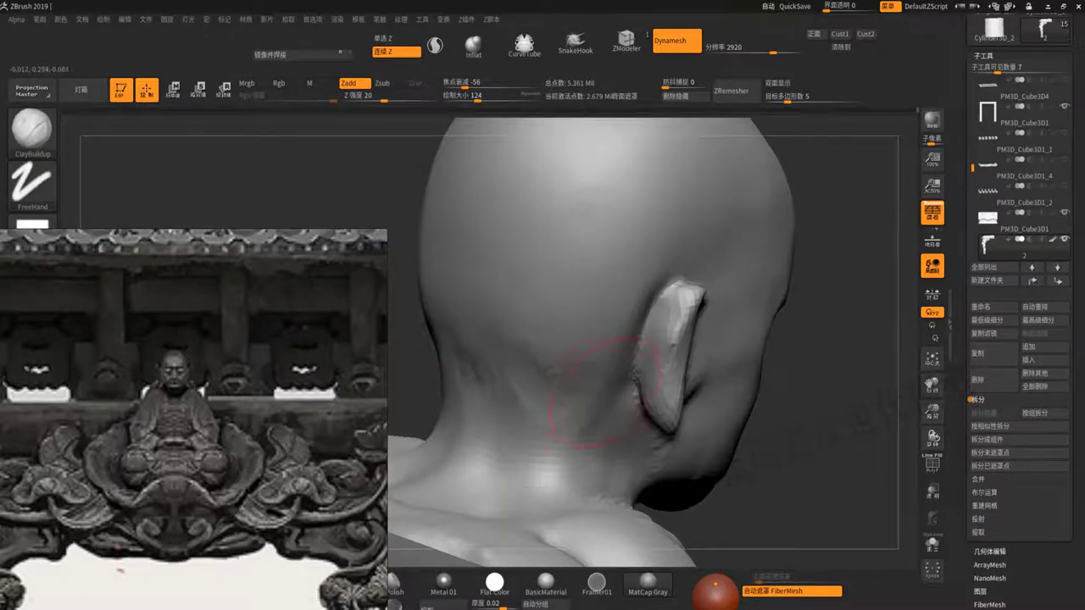
{"action": "left_click_drag", "start_coordinate": [560, 434], "coordinate": [466, 457], "text": "shift"}
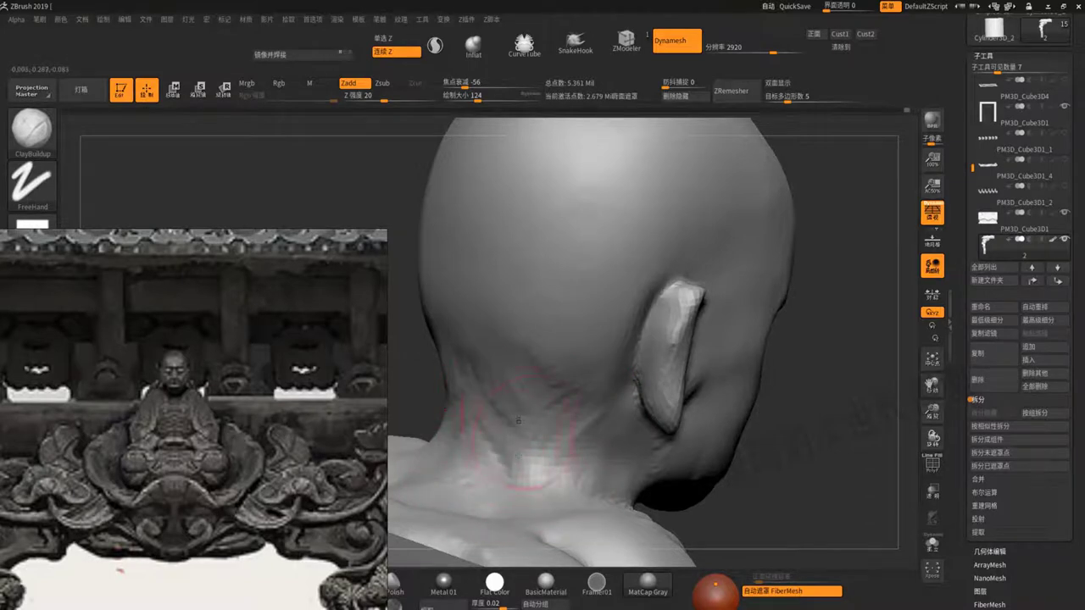
{"action": "mouse_move", "coordinate": [536, 484]}
{"action": "left_mouse_down", "text": "shift"}
{"action": "mouse_move", "coordinate": [474, 339]}
{"action": "mouse_move", "coordinate": [551, 381]}
{"action": "left_mouse_up", "text": "shift"}
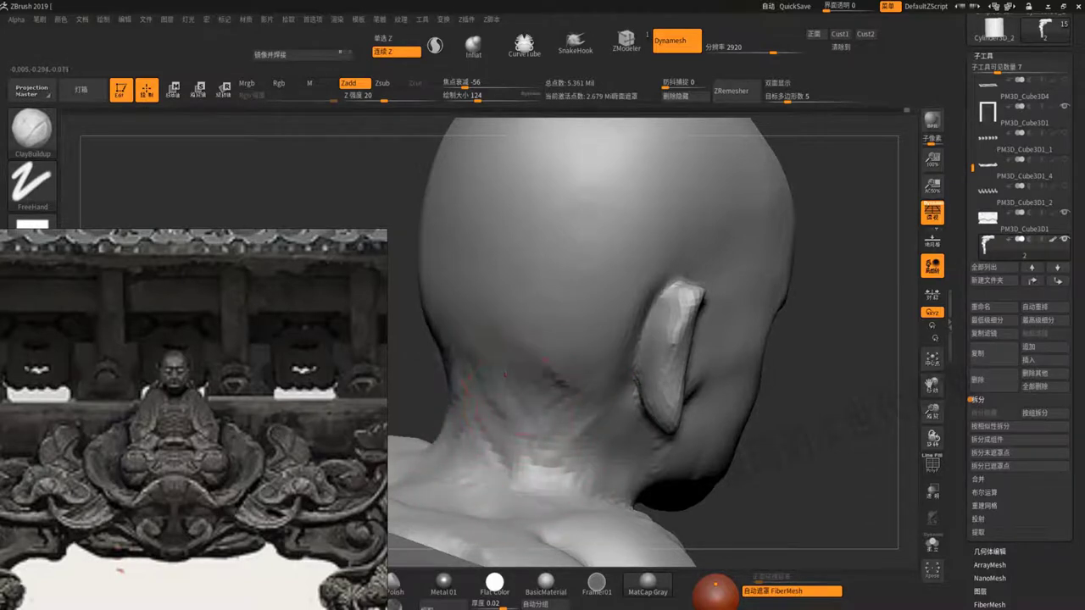
{"action": "left_click_drag", "start_coordinate": [567, 449], "coordinate": [496, 339], "text": "shift"}
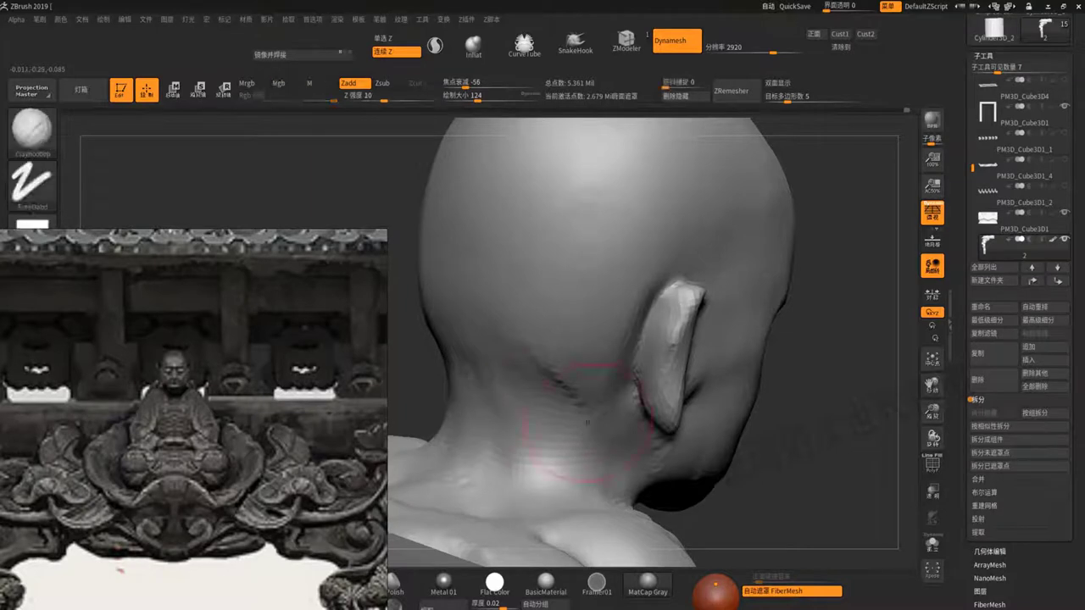
{"action": "left_click_drag", "start_coordinate": [581, 387], "coordinate": [555, 379], "text": "shift"}
{"action": "key", "text": "shift"}
{"action": "key", "text": "shift"}
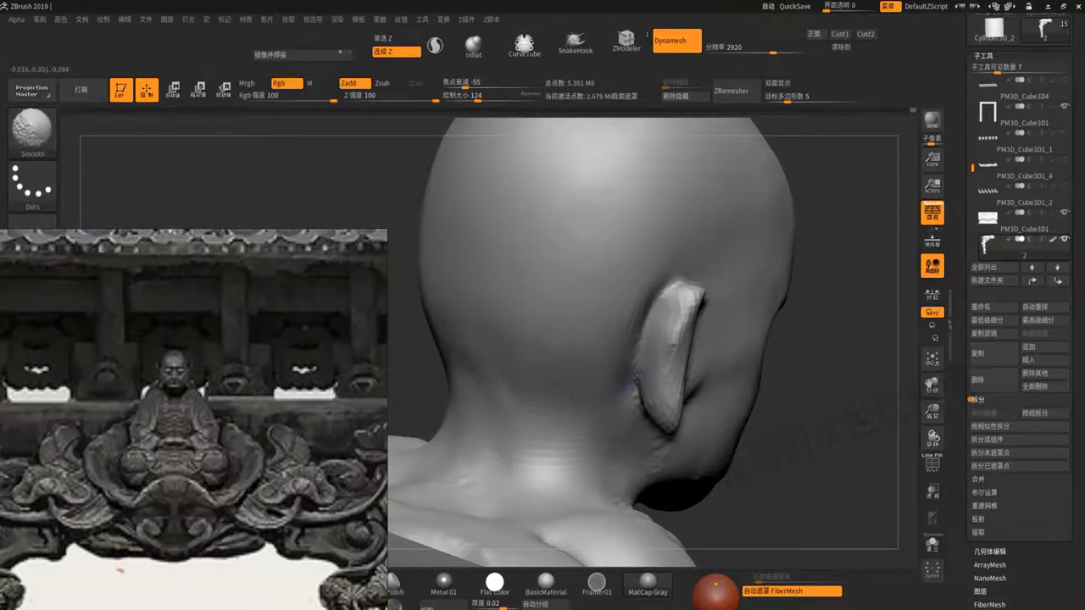
Inspect the side and back of the head and smooth behind the ear
{"action": "left_click_drag", "start_coordinate": [484, 266], "coordinate": [549, 326]}
{"action": "mouse_move", "coordinate": [729, 413]}
{"action": "left_mouse_down"}
{"action": "mouse_move", "coordinate": [676, 310]}
{"action": "mouse_move", "coordinate": [658, 363]}
{"action": "left_mouse_up"}
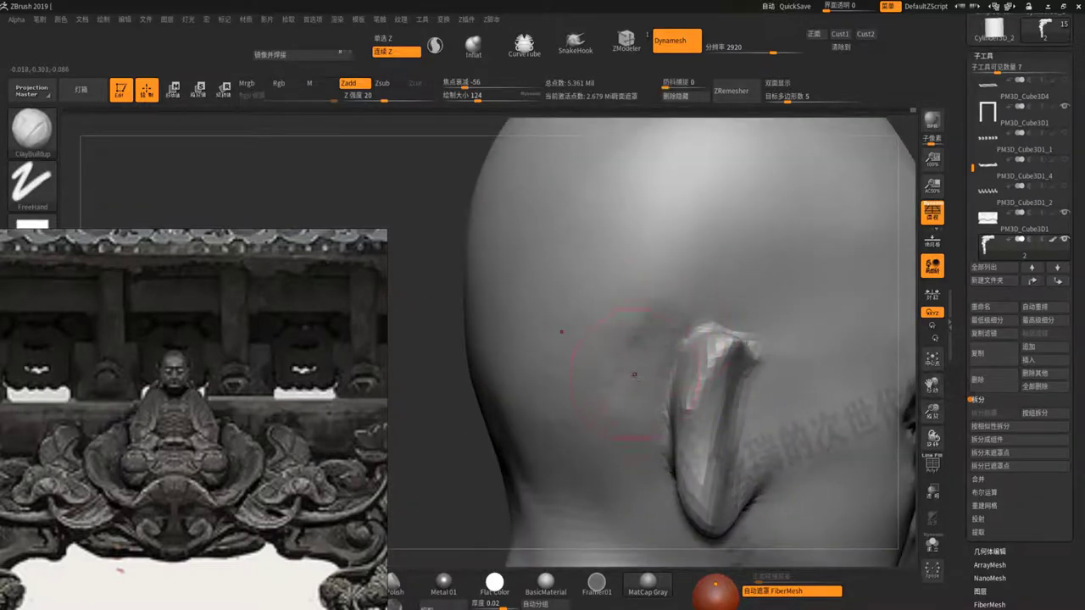
{"action": "left_click_drag", "start_coordinate": [605, 390], "coordinate": [627, 334]}
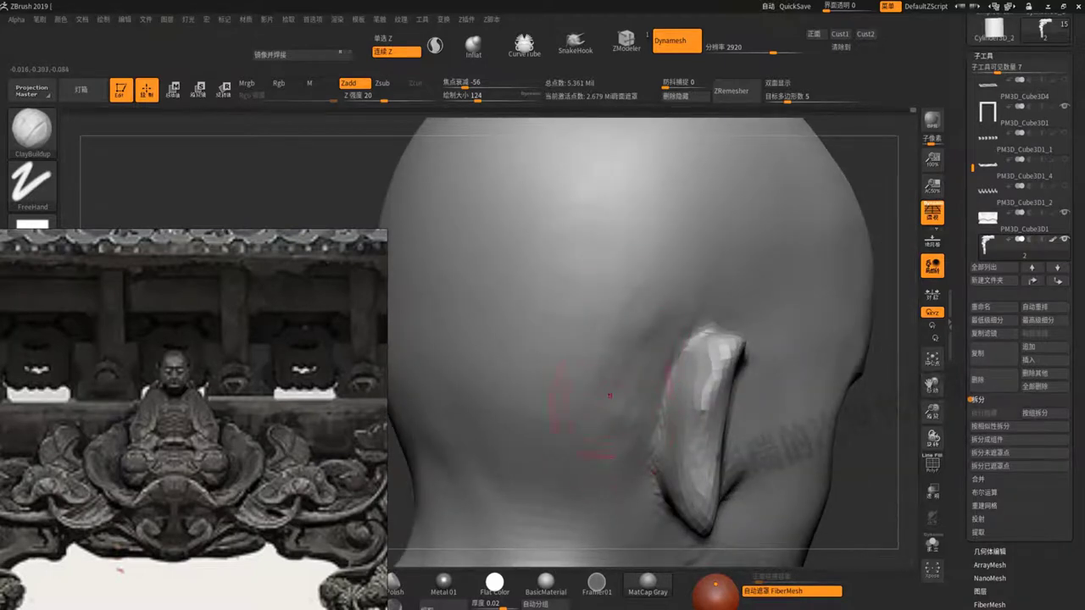
{"action": "key", "text": "shift"}
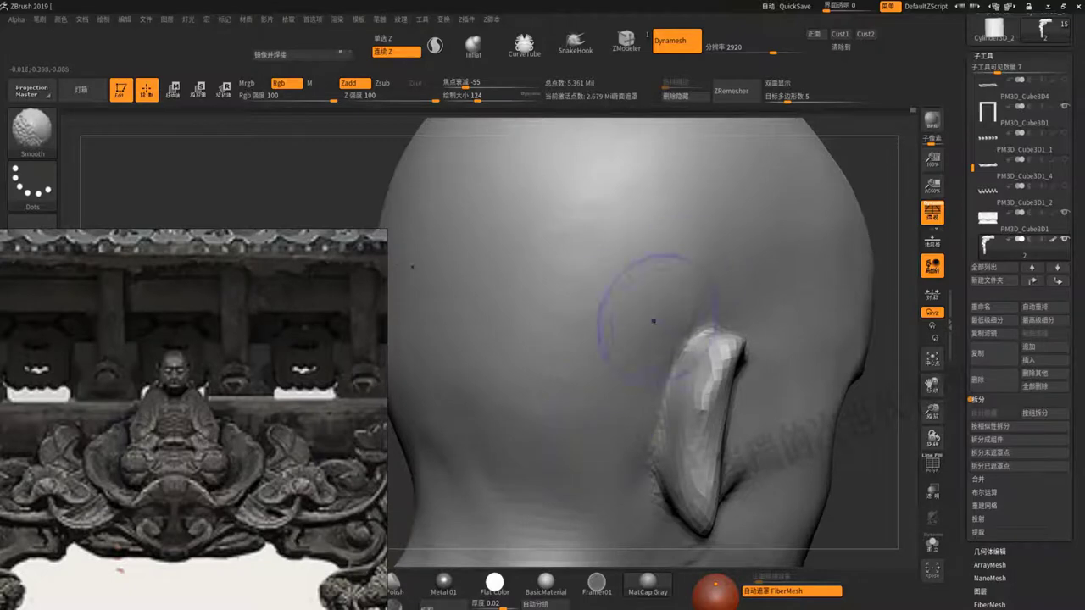
{"action": "mouse_move", "coordinate": [496, 218]}
{"action": "left_mouse_down"}
{"action": "mouse_move", "coordinate": [700, 307]}
{"action": "mouse_move", "coordinate": [744, 283]}
{"action": "mouse_move", "coordinate": [661, 305]}
{"action": "left_mouse_up"}
Select the Move brush and push in the back of the head
{"action": "key", "text": "ctrl"}
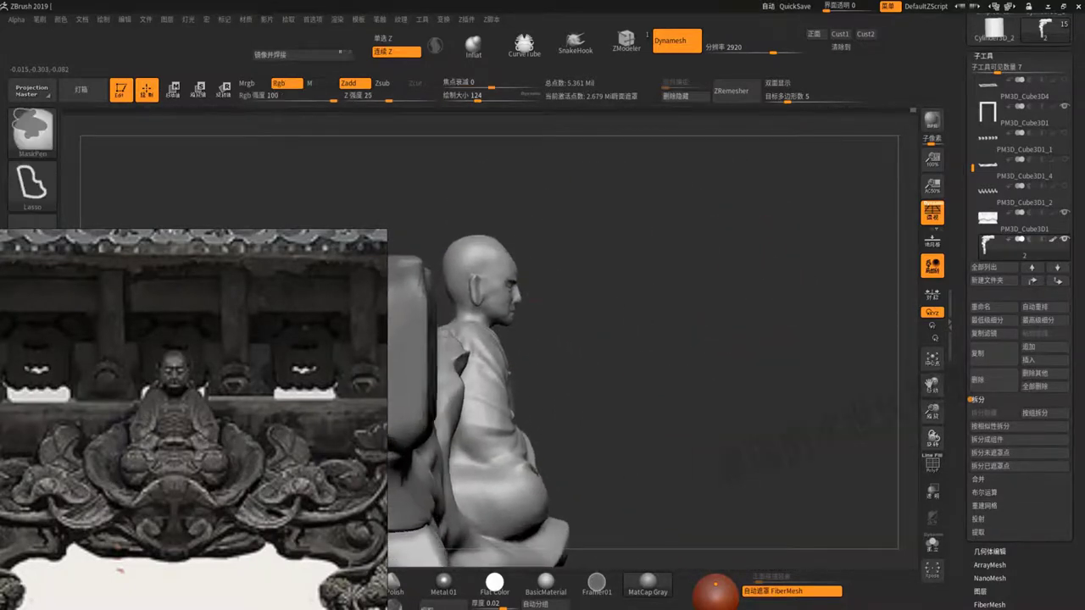
{"action": "key", "text": "space"}
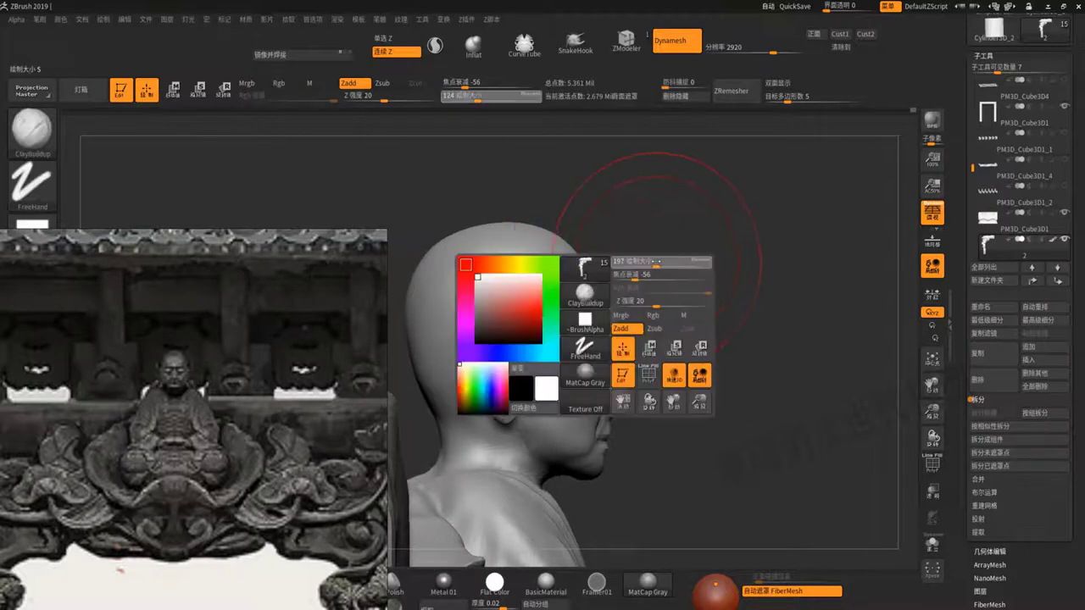
{"action": "left_click_drag", "start_coordinate": [657, 254], "coordinate": [624, 249]}
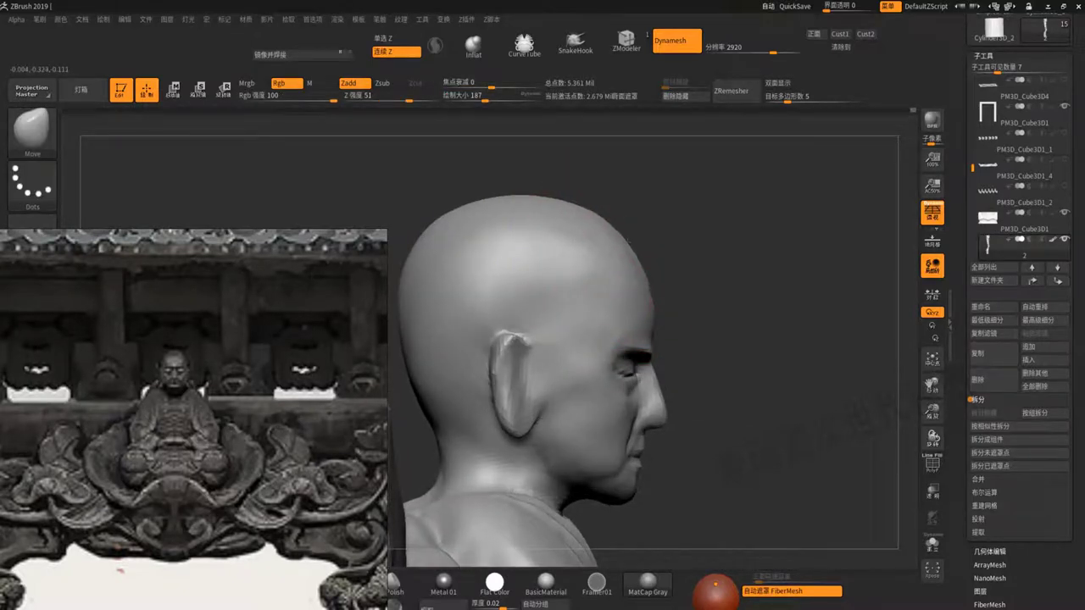
{"action": "mouse_move", "coordinate": [625, 239]}
{"action": "left_mouse_down"}
{"action": "mouse_move", "coordinate": [605, 218]}
{"action": "mouse_move", "coordinate": [719, 257]}
{"action": "mouse_move", "coordinate": [581, 237]}
{"action": "mouse_move", "coordinate": [601, 274]}
{"action": "mouse_move", "coordinate": [676, 283]}
{"action": "mouse_move", "coordinate": [602, 249]}
{"action": "mouse_move", "coordinate": [630, 262]}
{"action": "mouse_move", "coordinate": [569, 280]}
{"action": "left_mouse_up"}
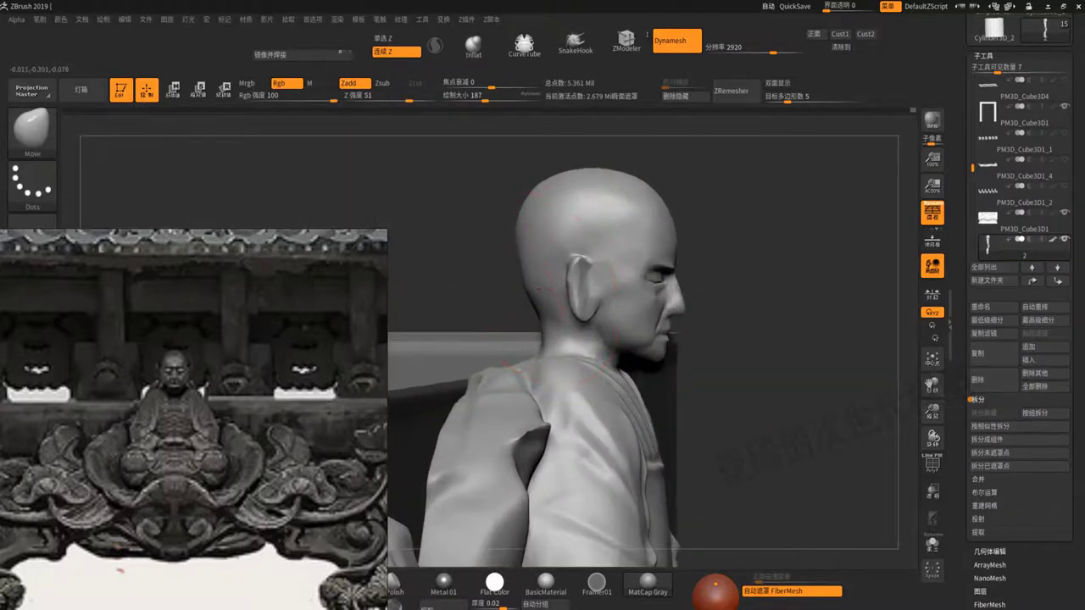
{"action": "left_click_drag", "start_coordinate": [526, 207], "coordinate": [573, 170]}
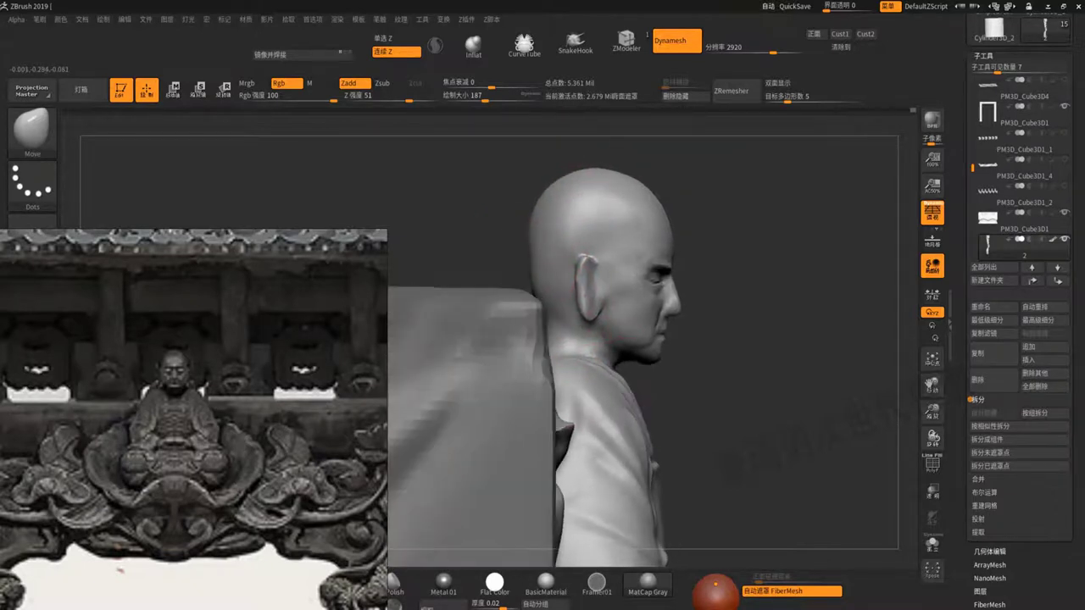
Smooth the neck behind the ear and zoom in closer on the head
{"action": "left_click_drag", "start_coordinate": [627, 328], "coordinate": [453, 339]}
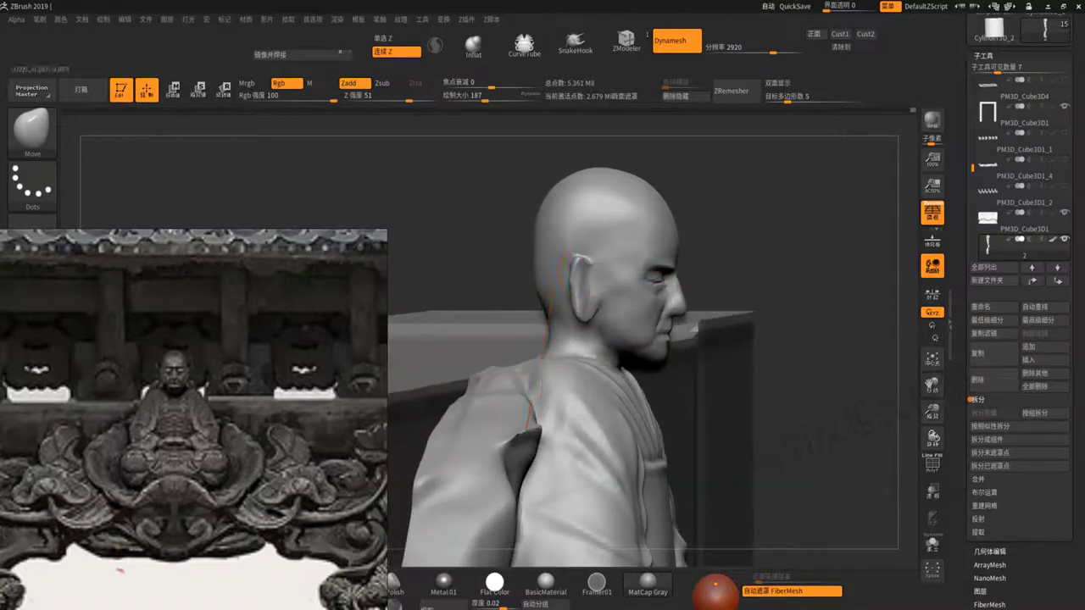
{"action": "left_click_drag", "start_coordinate": [543, 339], "coordinate": [549, 297], "text": "shift"}
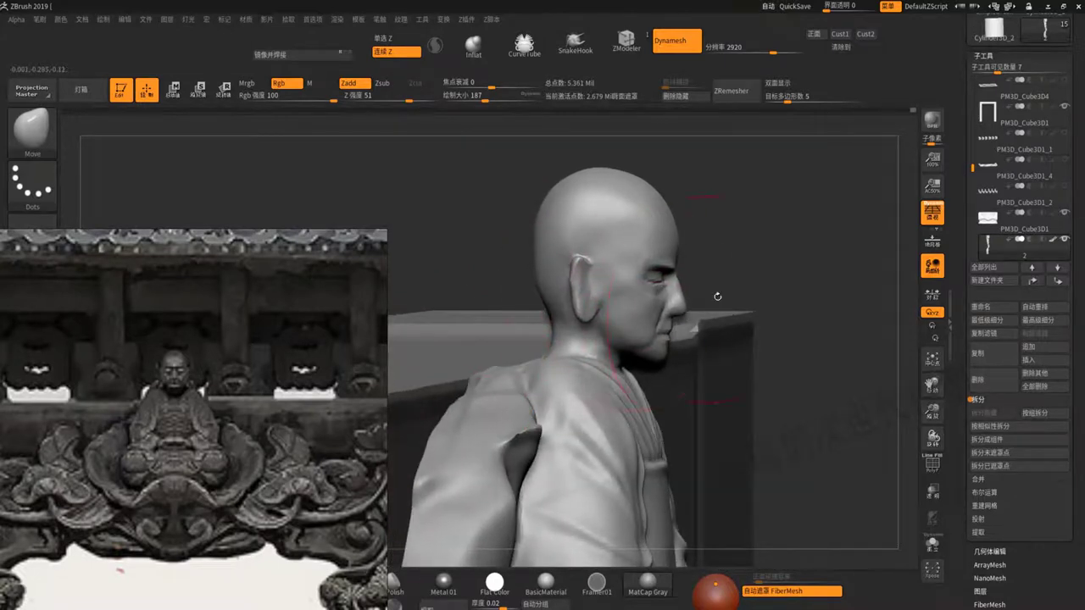
{"action": "left_click_drag", "start_coordinate": [717, 297], "coordinate": [722, 278], "text": "alt"}
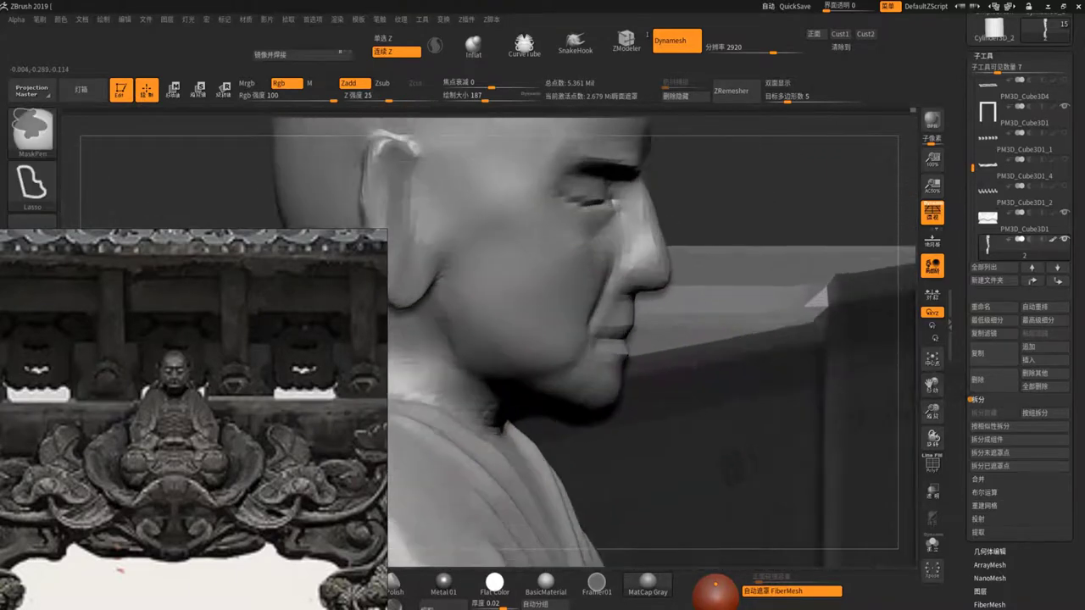
Smooth the monk's lips with ClayBuildup and Smooth, blending the mouth corners into the cheeks
{"action": "left_click_drag", "start_coordinate": [670, 322], "coordinate": [644, 321]}
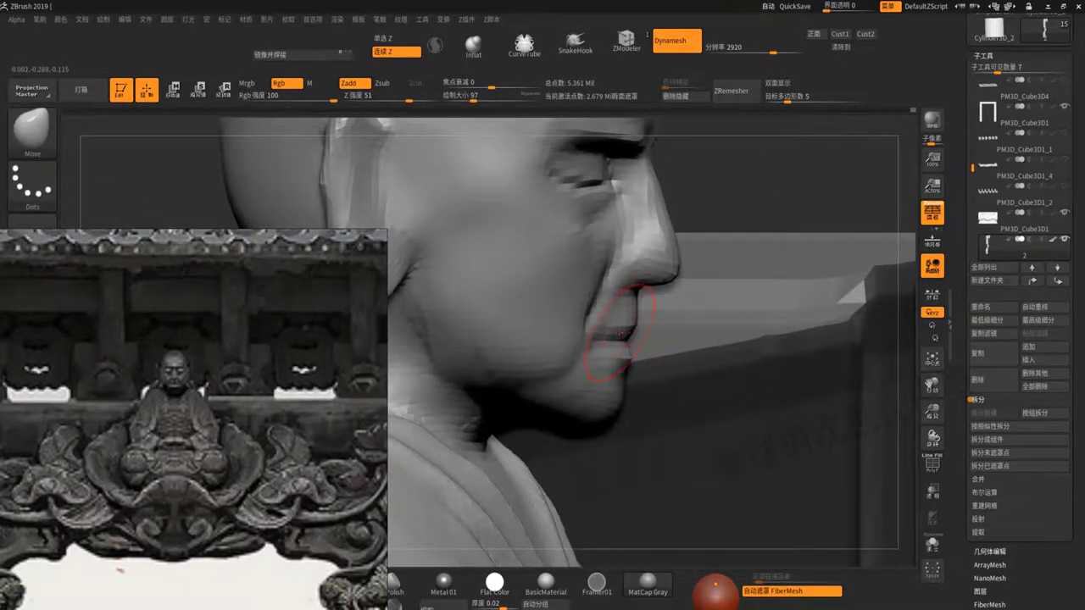
{"action": "key", "text": "b"}
{"action": "key", "text": "c"}
{"action": "key", "text": "l"}
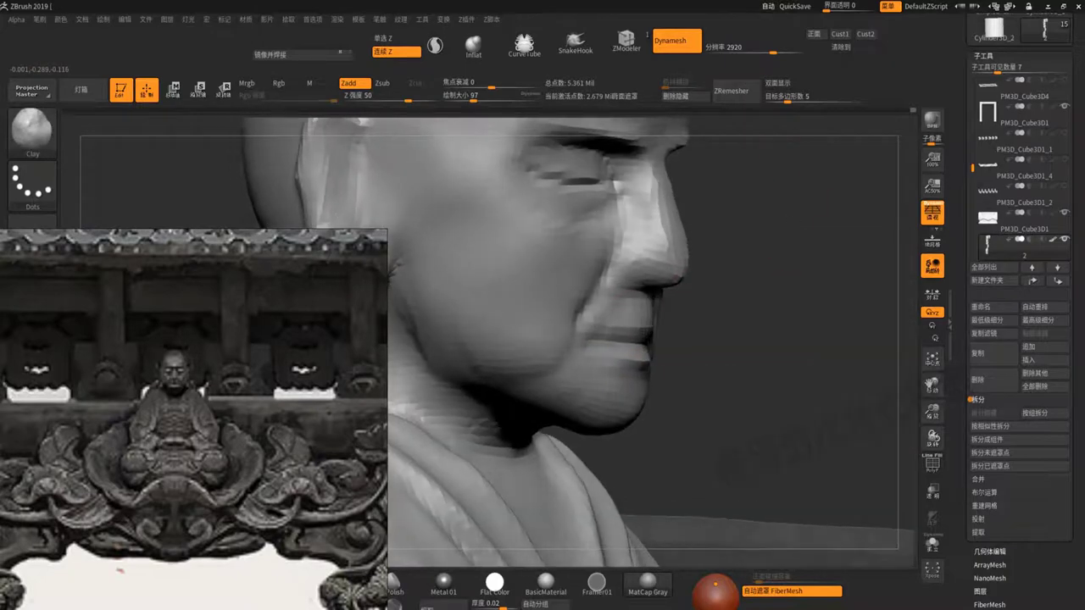
{"action": "key", "text": "shift"}
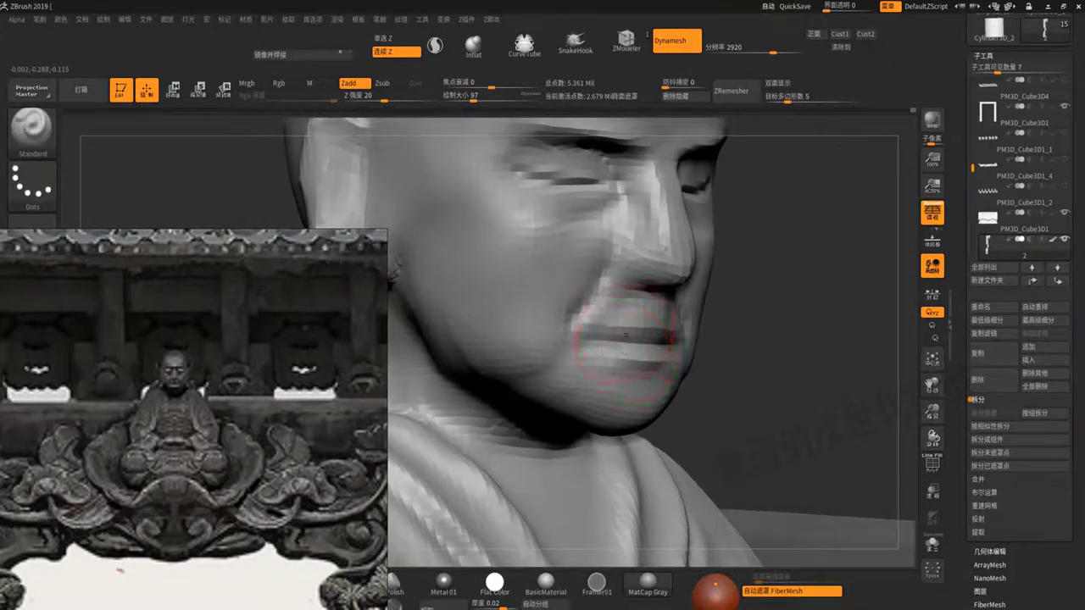
{"action": "left_click_drag", "start_coordinate": [623, 337], "coordinate": [651, 332], "text": "shift"}
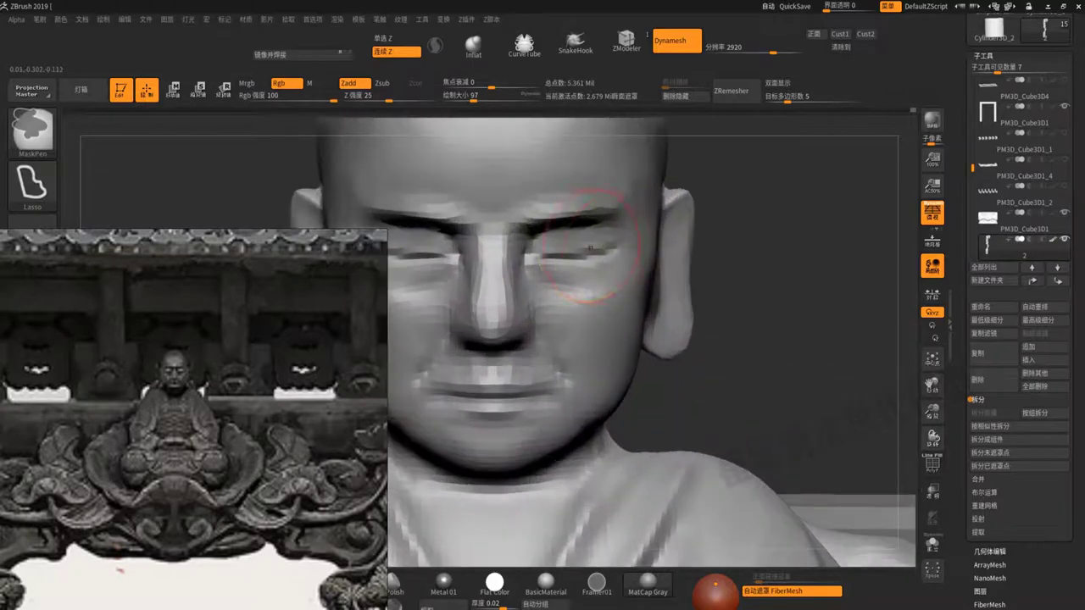
Push the monk's brow and eye shapes with the Snake Hook brush, checking the head in profile
{"action": "key", "text": "b"}
{"action": "key", "text": "s"}
{"action": "key", "text": "k"}
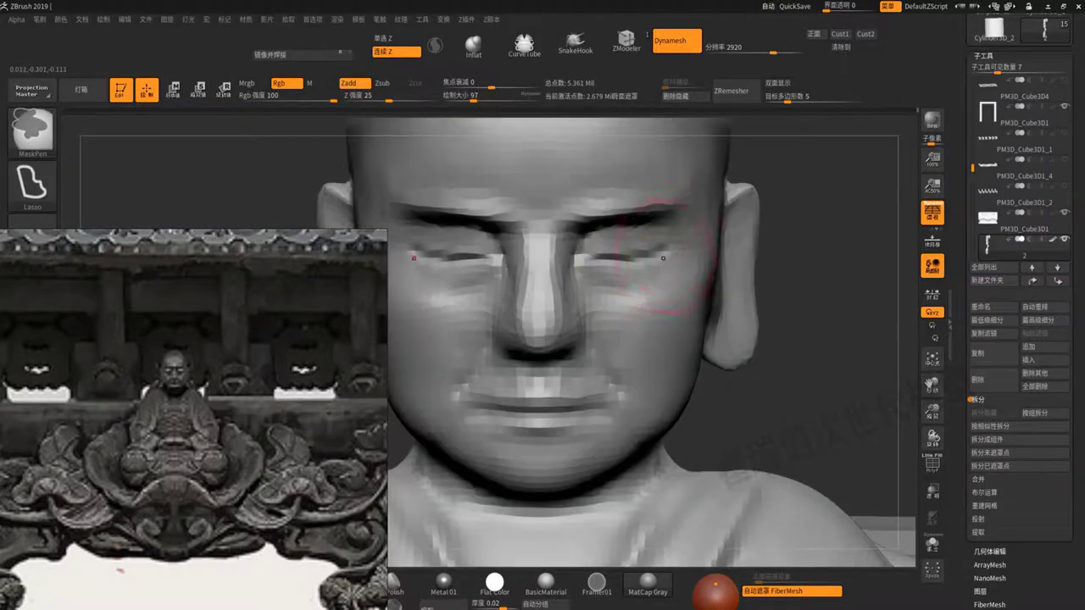
{"action": "key", "text": "ctrl"}
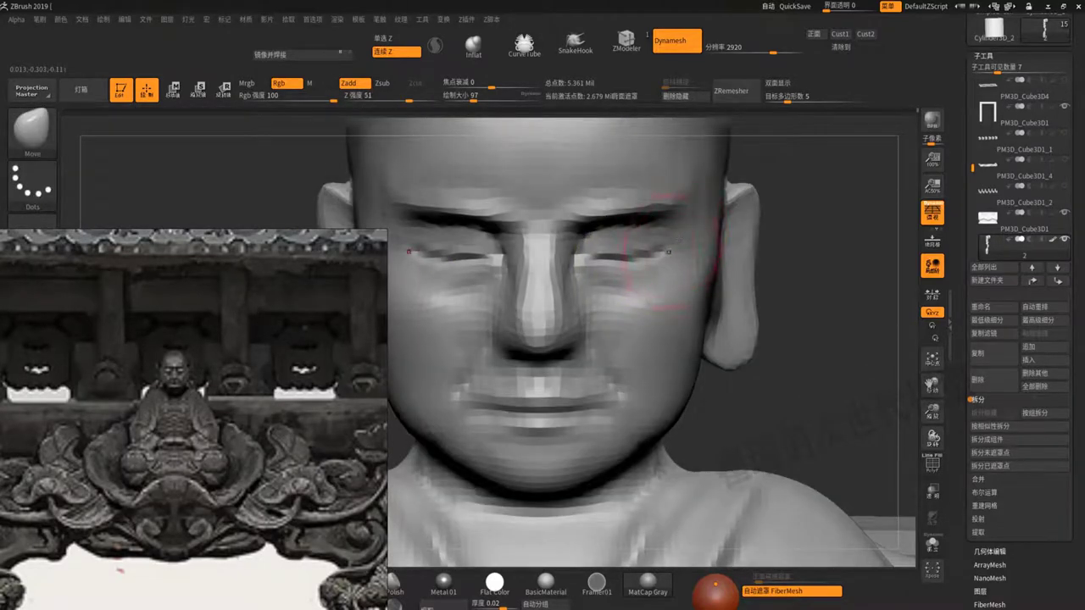
{"action": "right_click_drag", "start_coordinate": [653, 254], "coordinate": [508, 271]}
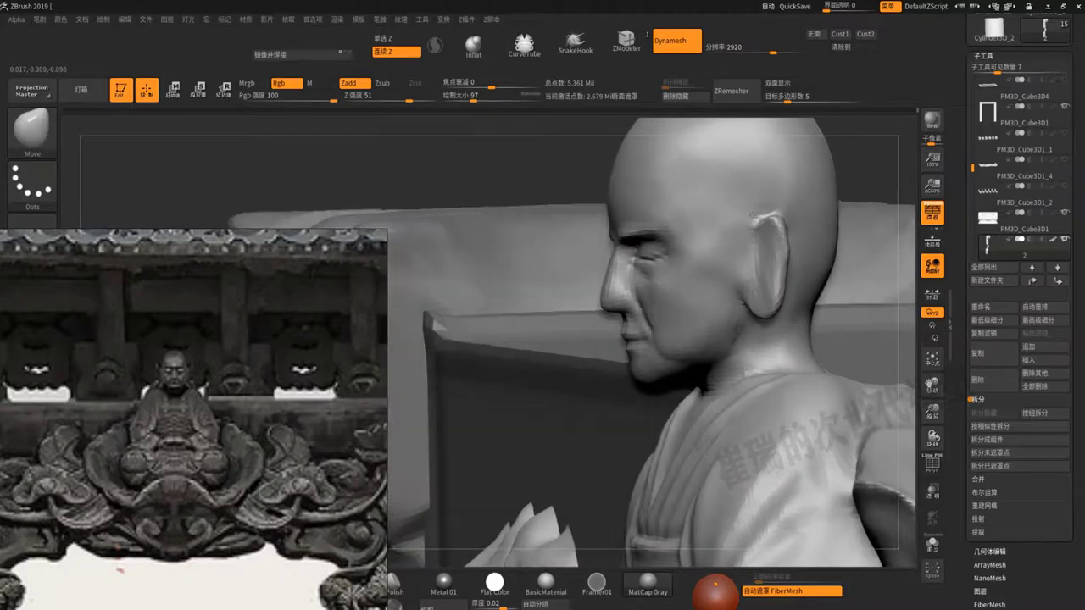
{"action": "mouse_move", "coordinate": [644, 255]}
{"action": "right_mouse_down"}
{"action": "mouse_move", "coordinate": [702, 230]}
{"action": "mouse_move", "coordinate": [678, 255]}
{"action": "mouse_move", "coordinate": [653, 233]}
{"action": "right_mouse_up"}
Build clay strokes over the brow with a larger brush and bring the whole seated figure into frame
{"action": "key", "text": "space"}
{"action": "key", "text": "space"}
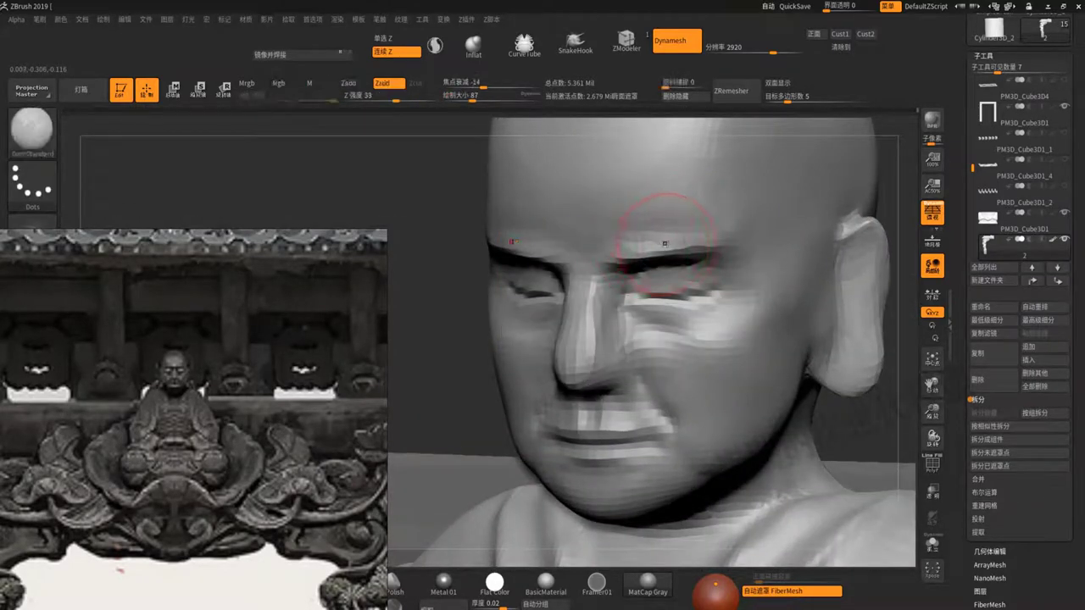
{"action": "key", "text": "ctrl"}
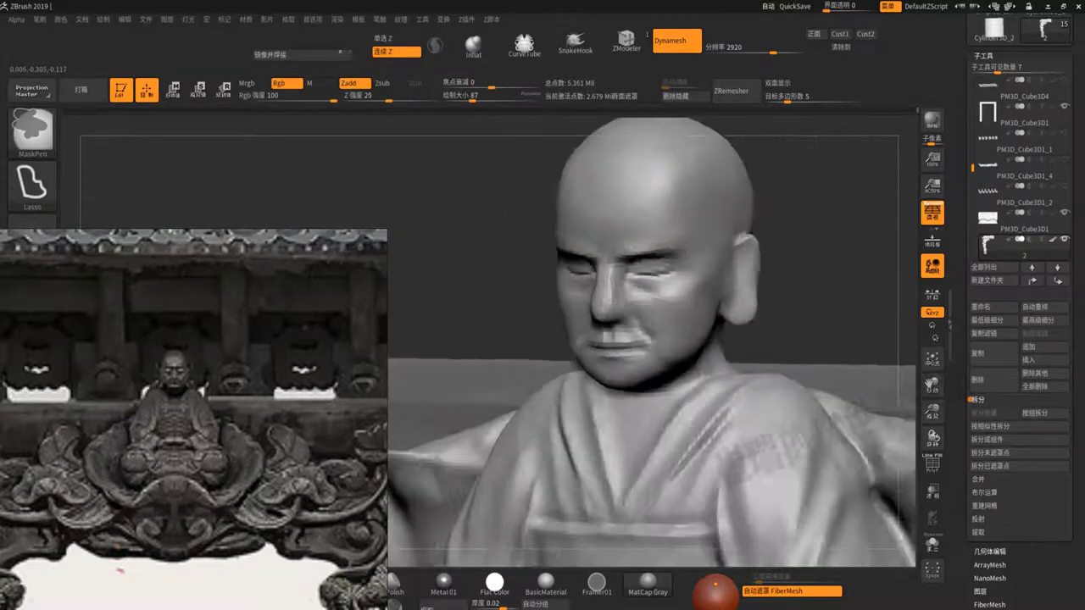
{"action": "right_click_drag", "start_coordinate": [644, 240], "coordinate": [839, 254], "text": "ctrl"}
{"action": "left_click_drag", "start_coordinate": [763, 194], "coordinate": [745, 203]}
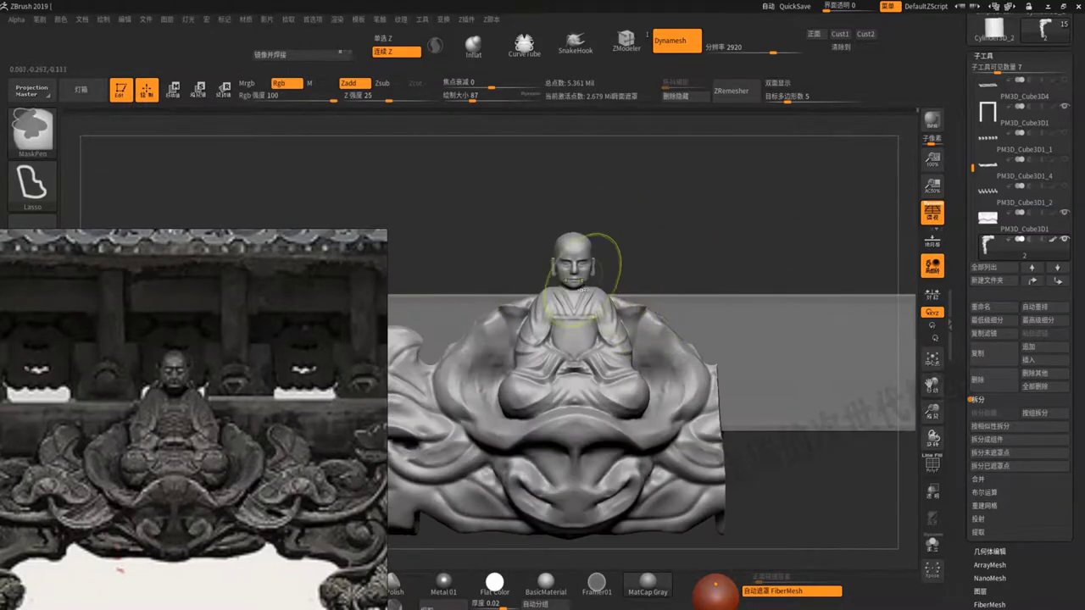
Adjust the monk's face shape with the Move brush, comparing the full figure and the close-up face
{"action": "left_click_drag", "start_coordinate": [582, 246], "coordinate": [590, 320]}
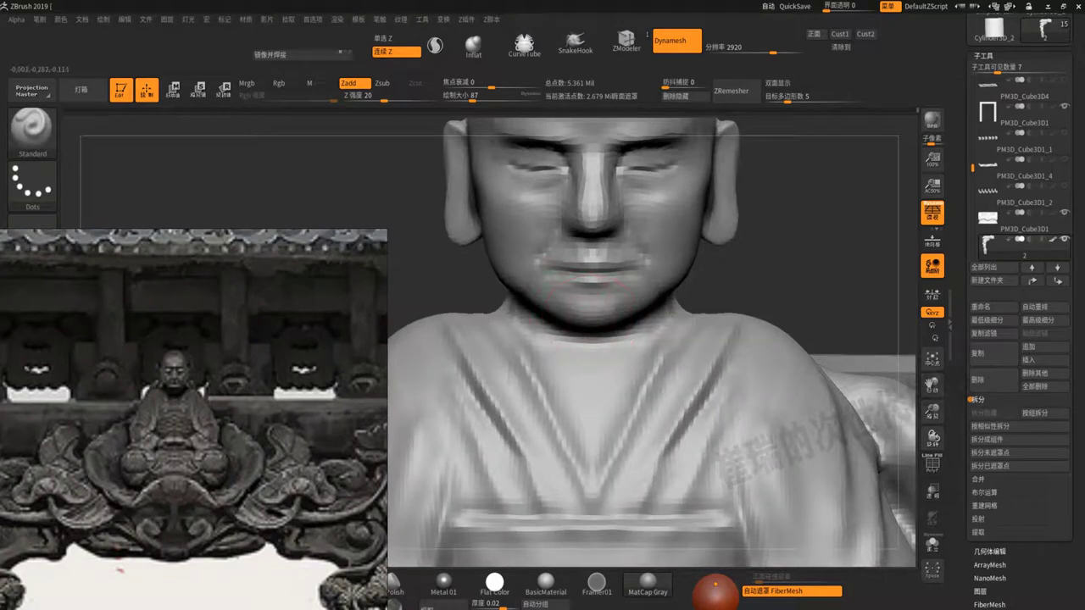
{"action": "key", "text": "b"}
{"action": "key", "text": "m"}
{"action": "key", "text": "v"}
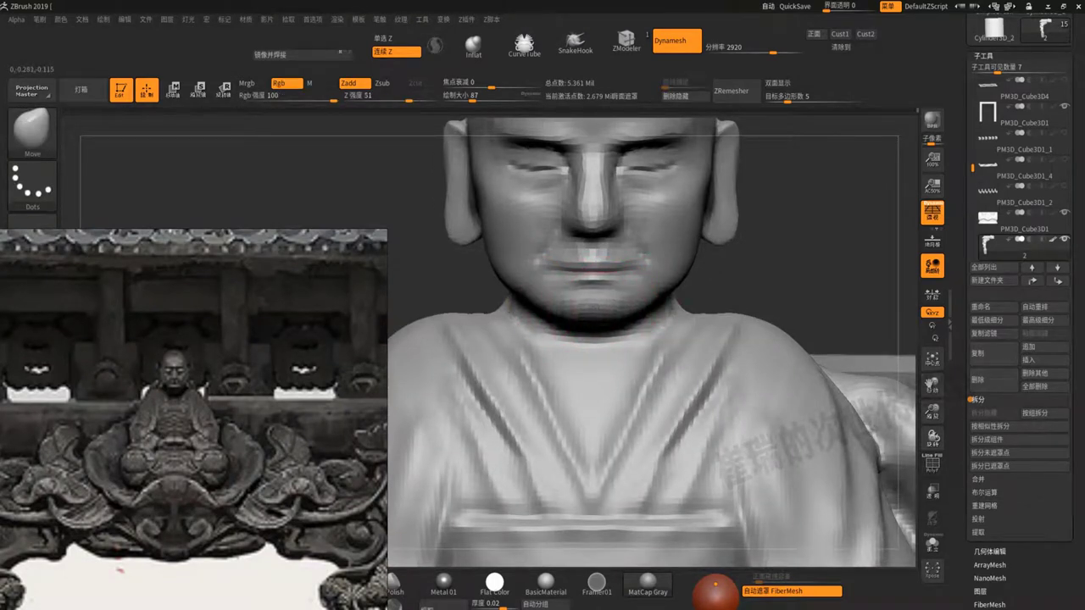
{"action": "key", "text": "f"}
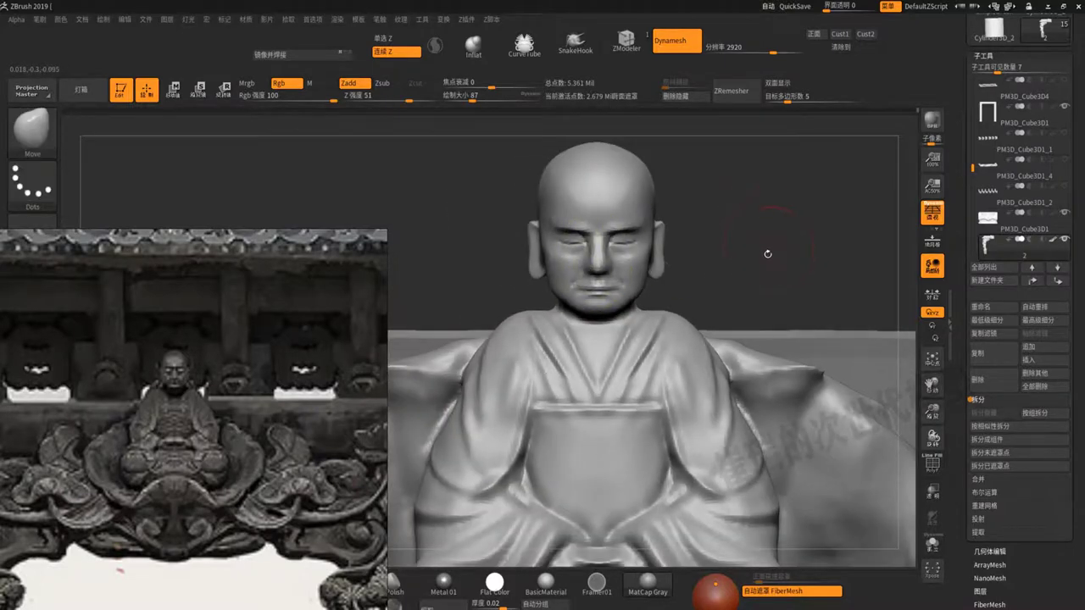
{"action": "mouse_move", "coordinate": [766, 249]}
{"action": "left_mouse_down", "text": "alt"}
{"action": "mouse_move", "coordinate": [657, 250]}
{"action": "mouse_move", "coordinate": [637, 352]}
{"action": "left_mouse_up", "text": "alt"}
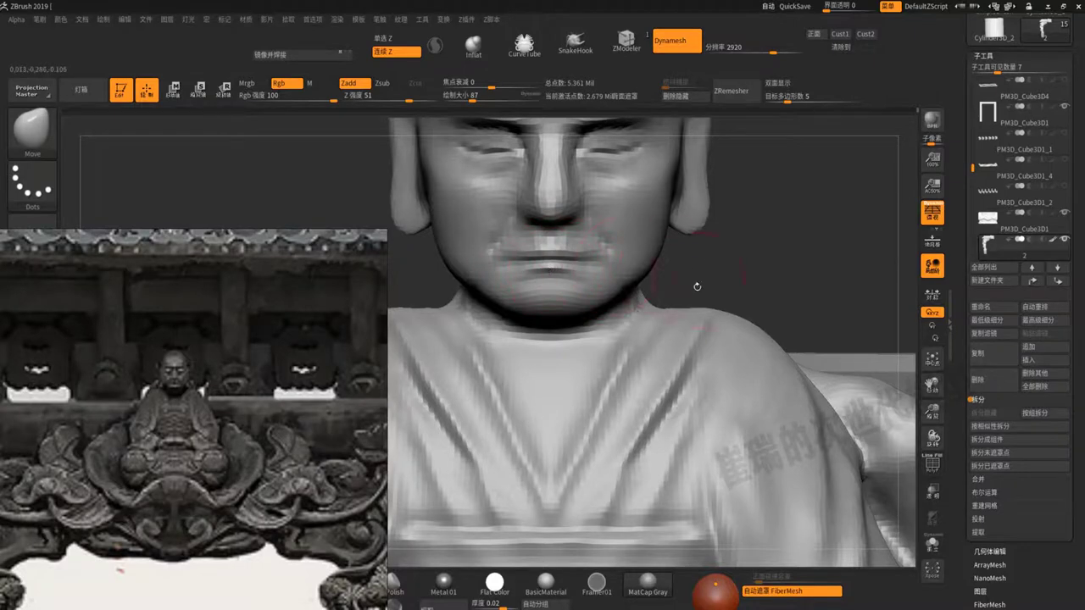
{"action": "mouse_move", "coordinate": [697, 286]}
{"action": "right_mouse_down", "text": "ctrl"}
{"action": "mouse_move", "coordinate": [629, 201]}
{"action": "mouse_move", "coordinate": [627, 254]}
{"action": "right_mouse_up", "text": "ctrl"}
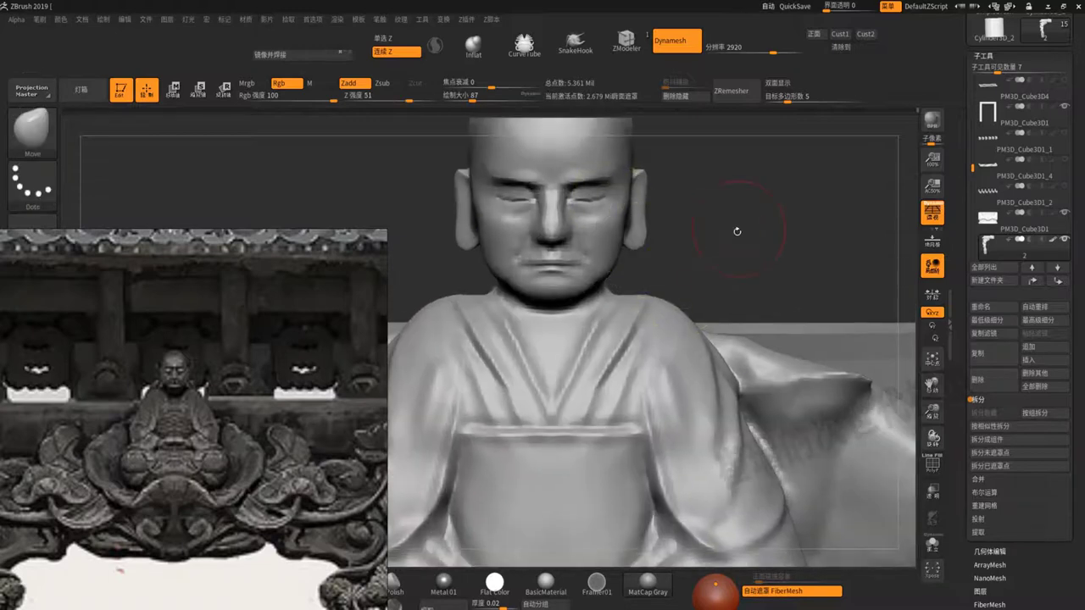
{"action": "right_click_drag", "start_coordinate": [737, 231], "coordinate": [849, 217], "text": "ctrl"}
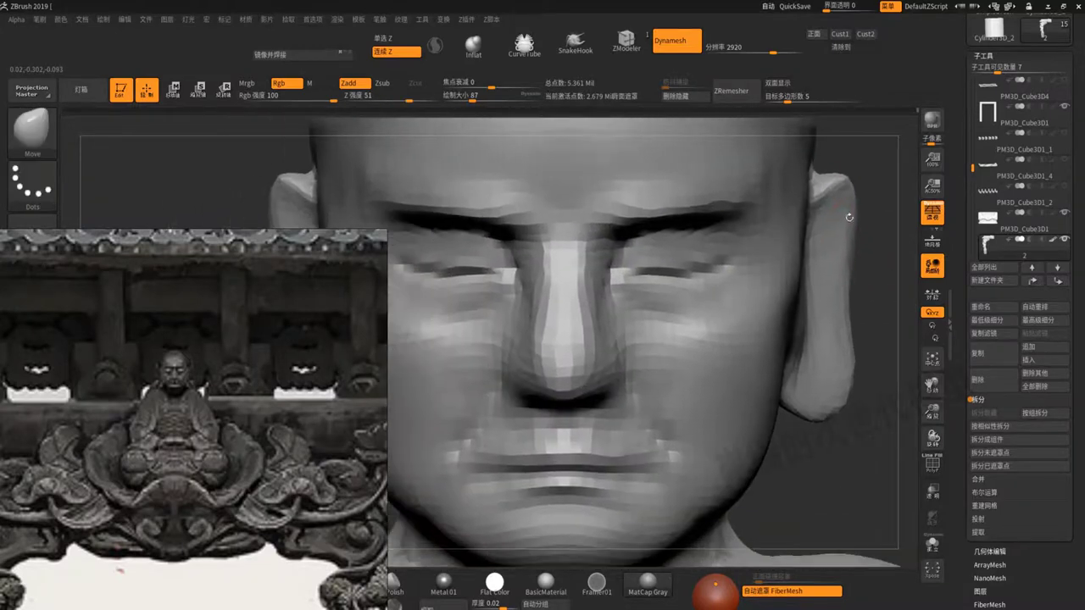
Build up clay around both eyes with ClayBuildup and Standard, filling out the lids beneath the brow
{"action": "key", "text": "b"}
{"action": "key", "text": "c"}
{"action": "key", "text": "b"}
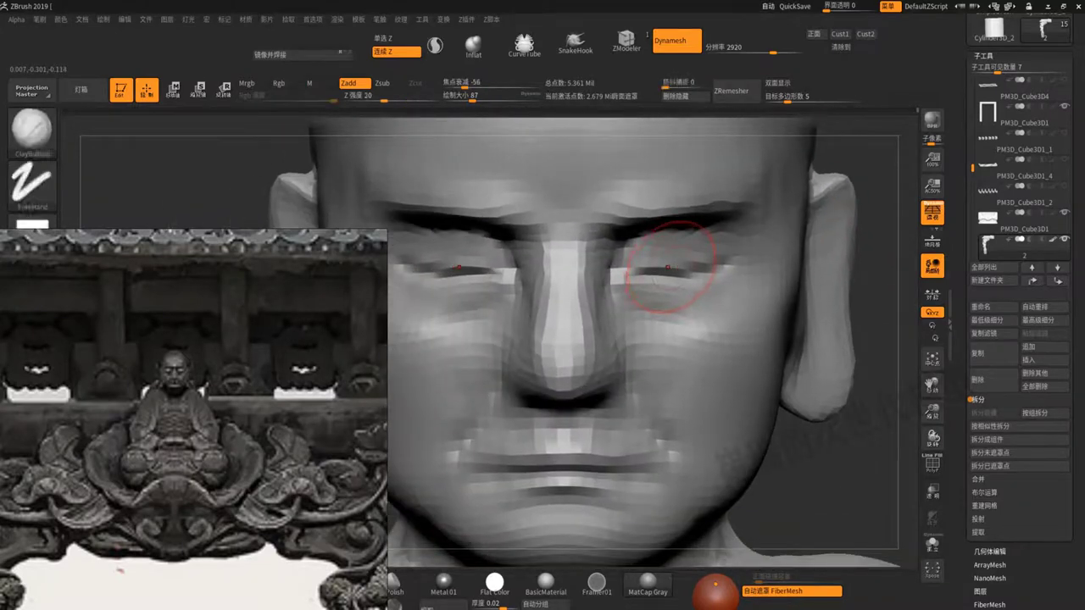
{"action": "key", "text": "b"}
{"action": "key", "text": "s"}
{"action": "key", "text": "t"}
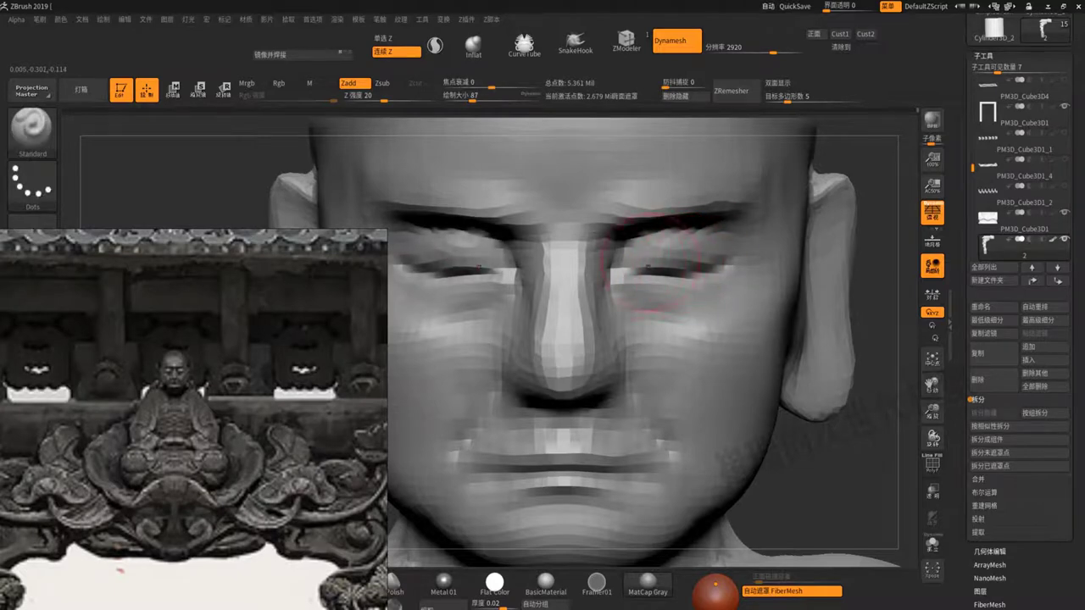
{"action": "mouse_move", "coordinate": [657, 313]}
{"action": "right_mouse_down", "text": "ctrl"}
{"action": "mouse_move", "coordinate": [908, 403]}
{"action": "mouse_move", "coordinate": [666, 314]}
{"action": "mouse_move", "coordinate": [685, 282]}
{"action": "right_mouse_up", "text": "ctrl"}
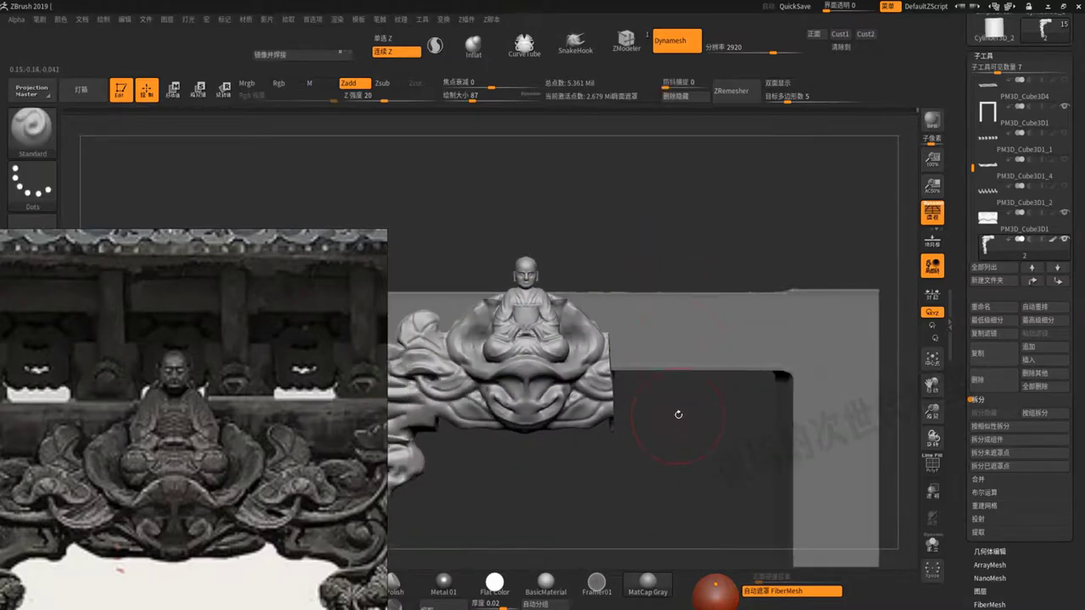
Reshape the nose bridge between the eyes with a stone-textured brush, comparing against the reference relief
{"action": "right_click_drag", "start_coordinate": [672, 430], "coordinate": [542, 271]}
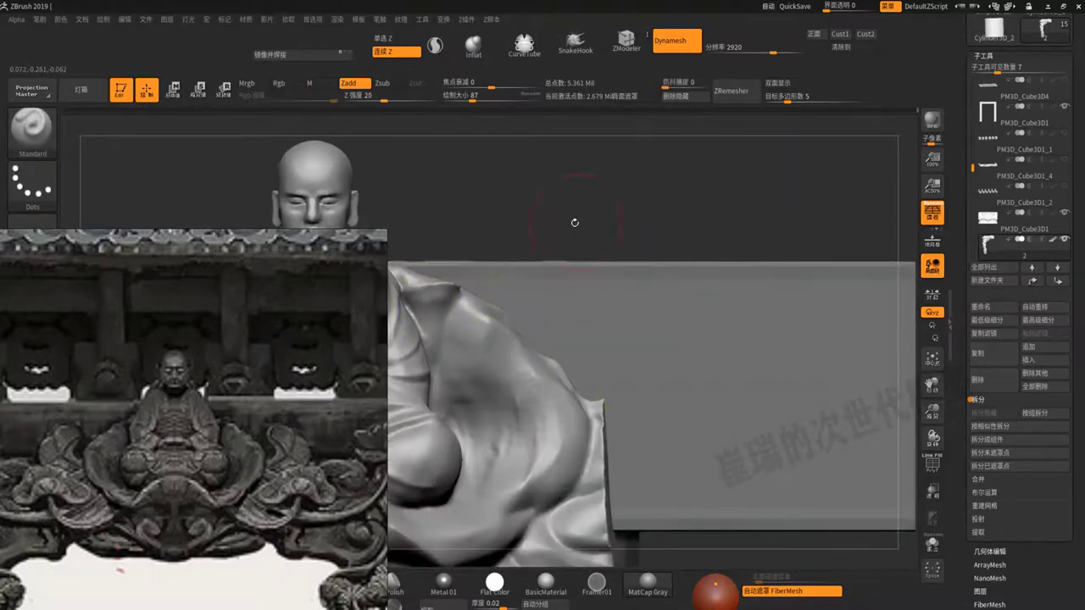
{"action": "mouse_move", "coordinate": [573, 222]}
{"action": "right_mouse_down", "text": "ctrl"}
{"action": "mouse_move", "coordinate": [584, 210]}
{"action": "mouse_move", "coordinate": [565, 242]}
{"action": "mouse_move", "coordinate": [557, 206]}
{"action": "right_mouse_up", "text": "ctrl"}
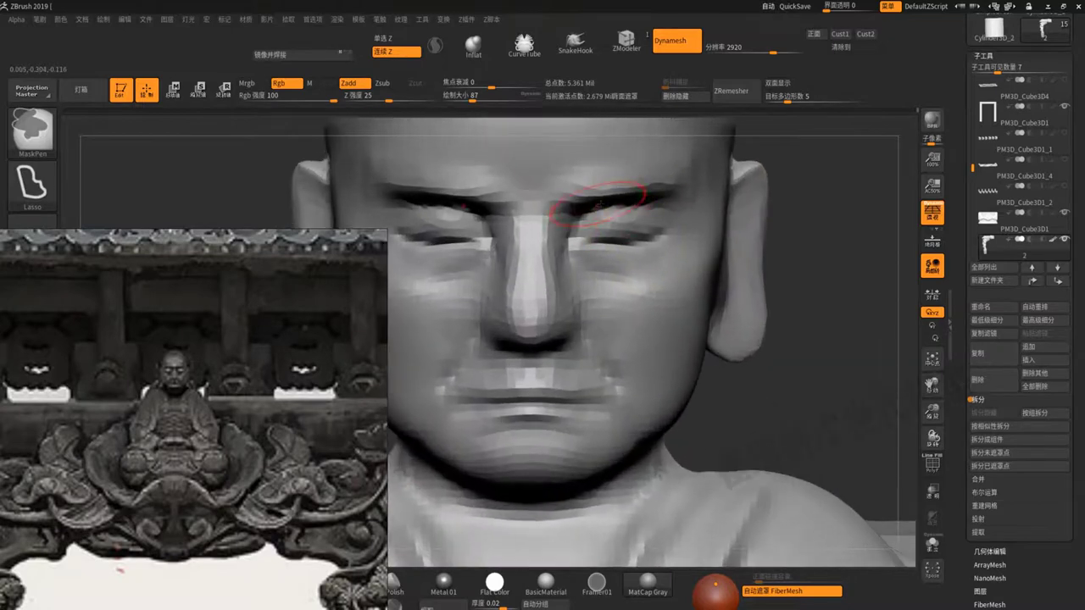
{"action": "right_click_drag", "start_coordinate": [816, 206], "coordinate": [713, 224], "text": "ctrl"}
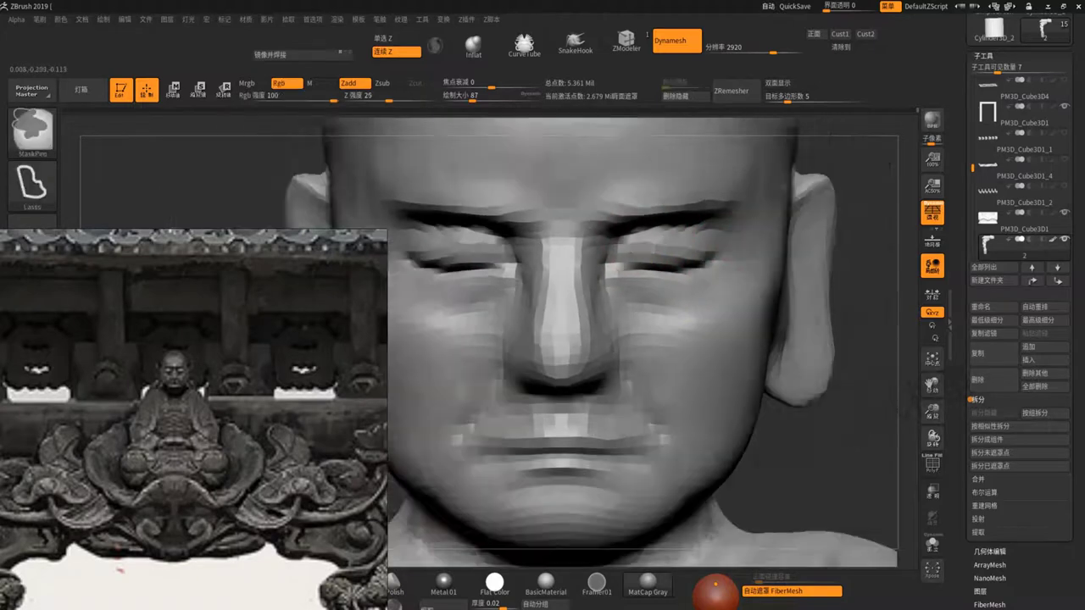
{"action": "mouse_move", "coordinate": [713, 225]}
{"action": "right_mouse_down", "text": "ctrl"}
{"action": "mouse_move", "coordinate": [654, 174]}
{"action": "mouse_move", "coordinate": [719, 246]}
{"action": "mouse_move", "coordinate": [679, 245]}
{"action": "mouse_move", "coordinate": [702, 291]}
{"action": "mouse_move", "coordinate": [652, 305]}
{"action": "mouse_move", "coordinate": [762, 225]}
{"action": "mouse_move", "coordinate": [833, 220]}
{"action": "mouse_move", "coordinate": [811, 238]}
{"action": "mouse_move", "coordinate": [690, 243]}
{"action": "mouse_move", "coordinate": [683, 287]}
{"action": "mouse_move", "coordinate": [644, 314]}
{"action": "right_mouse_up", "text": "ctrl"}
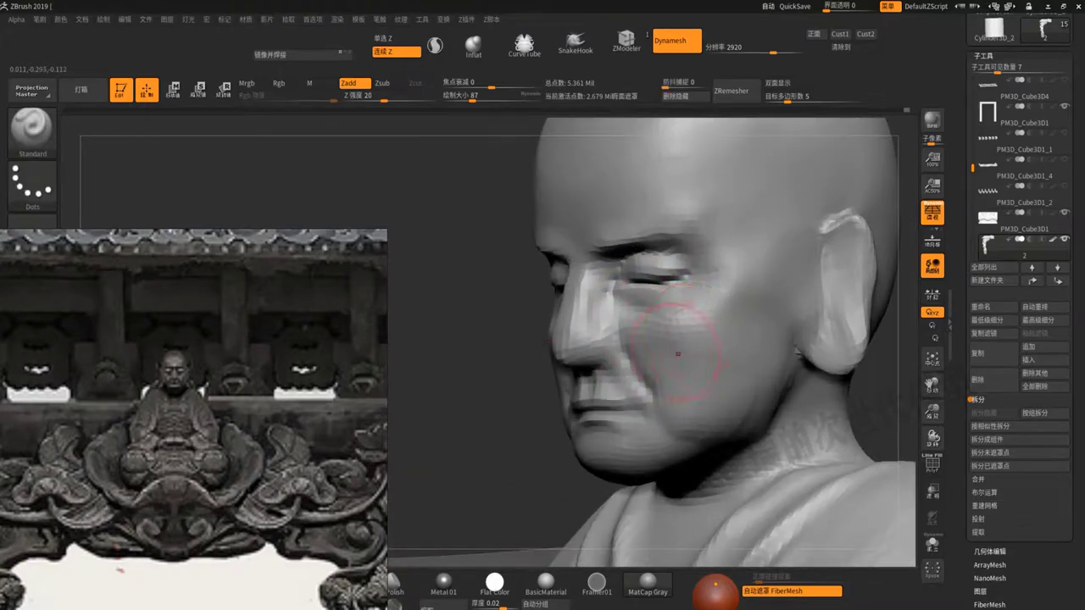
{"action": "key", "text": "b"}
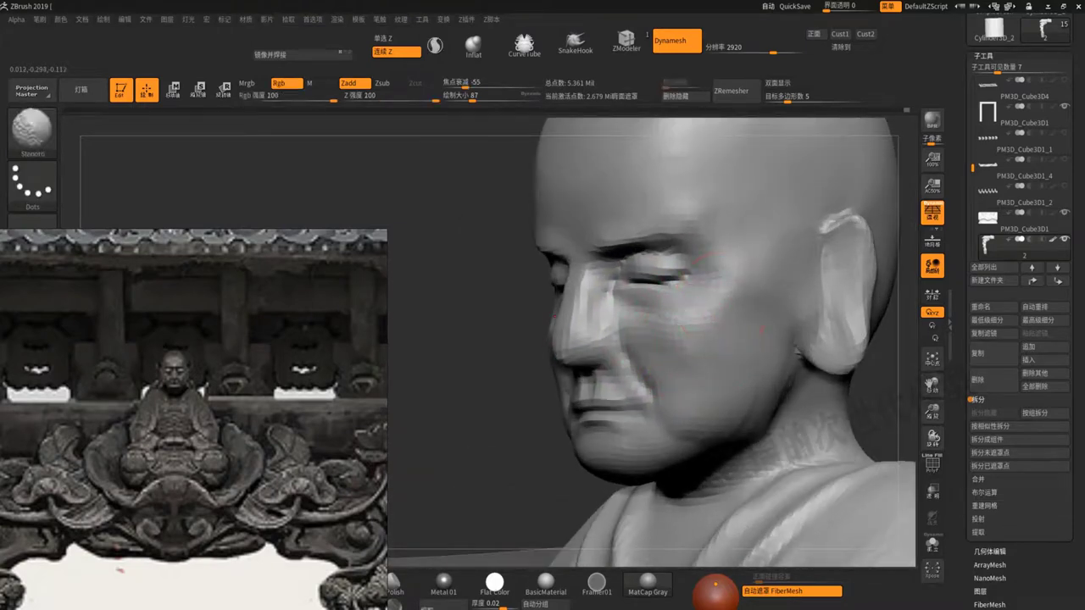
{"action": "mouse_move", "coordinate": [722, 314]}
{"action": "right_mouse_down", "text": "ctrl"}
{"action": "mouse_move", "coordinate": [745, 288]}
{"action": "mouse_move", "coordinate": [785, 274]}
{"action": "mouse_move", "coordinate": [727, 307]}
{"action": "mouse_move", "coordinate": [576, 325]}
{"action": "right_mouse_up", "text": "ctrl"}
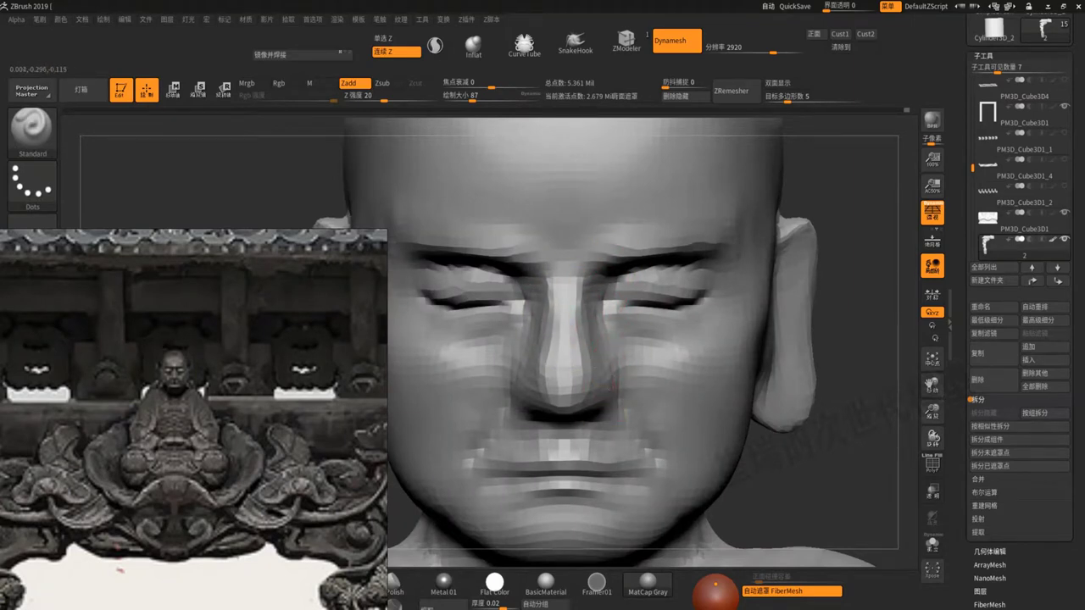
{"action": "mouse_move", "coordinate": [583, 383]}
{"action": "right_mouse_down", "text": "ctrl"}
{"action": "mouse_move", "coordinate": [496, 243]}
{"action": "mouse_move", "coordinate": [628, 246]}
{"action": "mouse_move", "coordinate": [685, 211]}
{"action": "mouse_move", "coordinate": [708, 219]}
{"action": "mouse_move", "coordinate": [730, 203]}
{"action": "right_mouse_up", "text": "ctrl"}
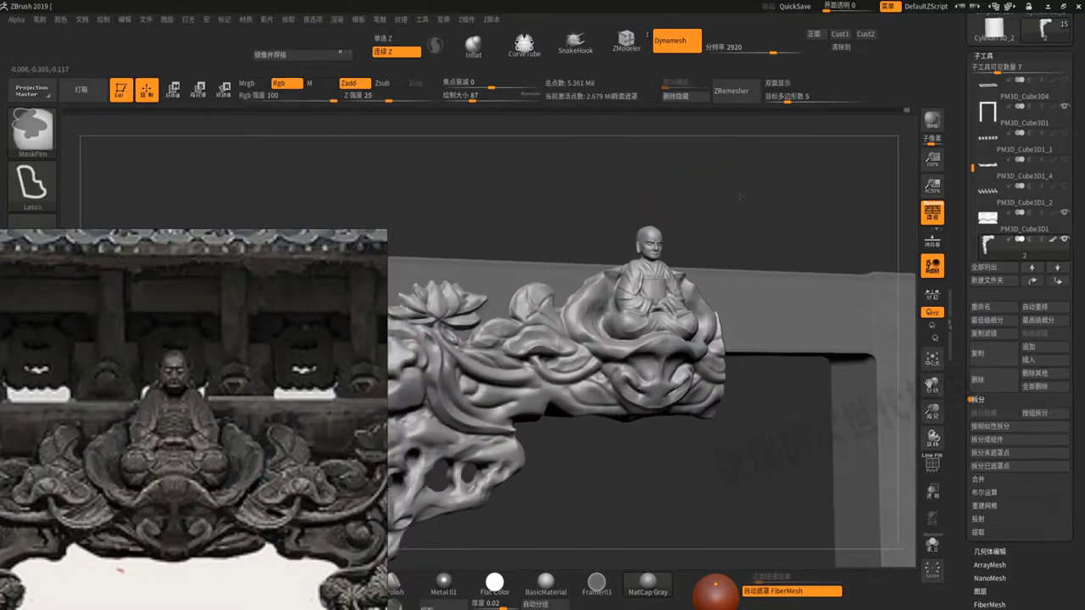
View the seated monk front-on and close up, with ClayBuildup active at focal shift -56
{"action": "right_click_drag", "start_coordinate": [708, 283], "coordinate": [607, 333]}
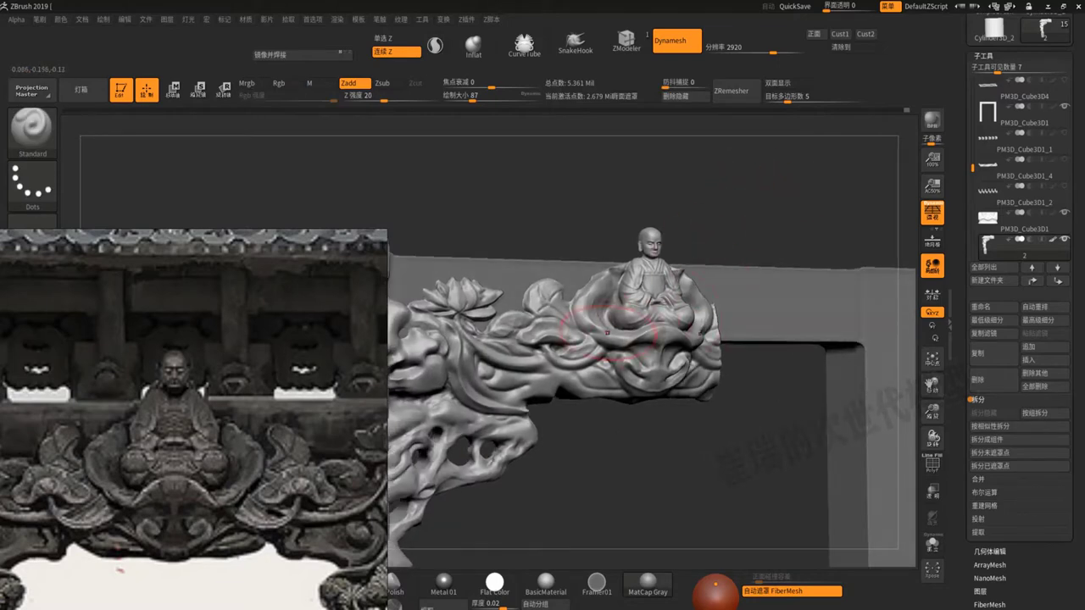
{"action": "mouse_move", "coordinate": [791, 207]}
{"action": "right_mouse_down"}
{"action": "mouse_move", "coordinate": [726, 237]}
{"action": "mouse_move", "coordinate": [823, 217]}
{"action": "right_mouse_up"}
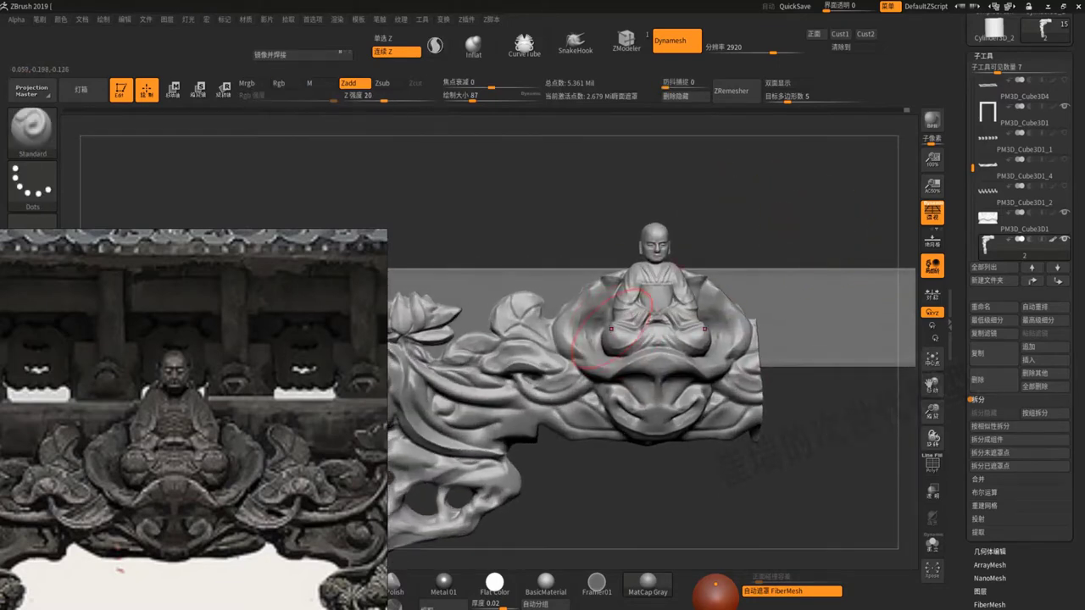
{"action": "mouse_move", "coordinate": [600, 321]}
{"action": "right_mouse_down", "text": "ctrl"}
{"action": "mouse_move", "coordinate": [484, 293]}
{"action": "mouse_move", "coordinate": [576, 266]}
{"action": "right_mouse_up", "text": "ctrl"}
{"action": "key", "text": "b"}
{"action": "key", "text": "c"}
{"action": "key", "text": "b"}
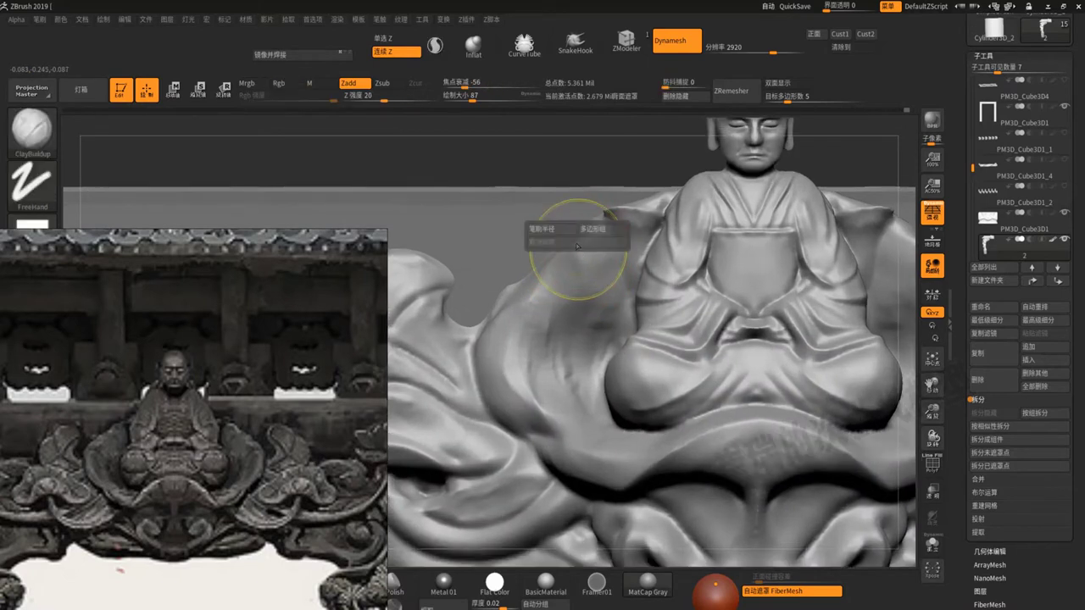